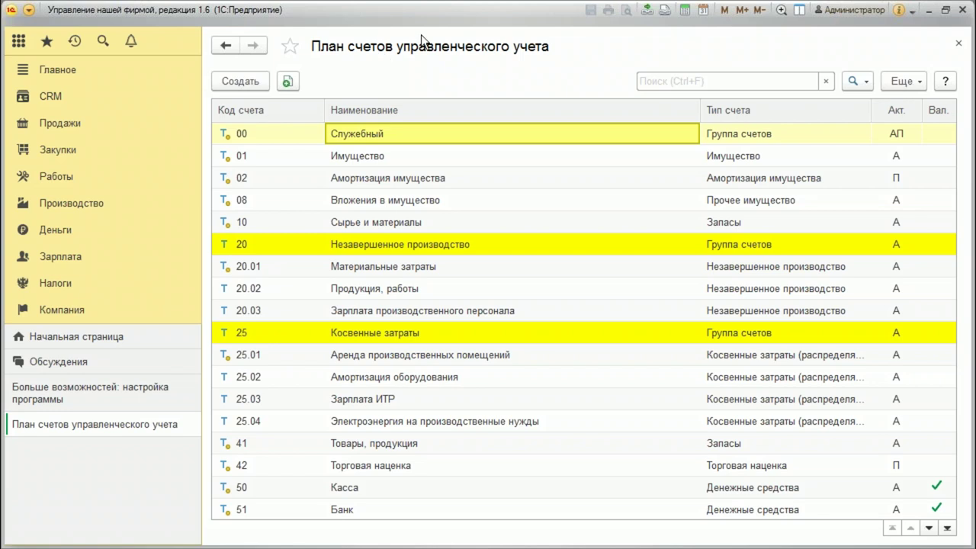
Look through the accounts in the management chart of accounts and return to its beginning
left_click(524, 377)
scroll(583, 325, "down", 5)
scroll(583, 325, "down", 10)
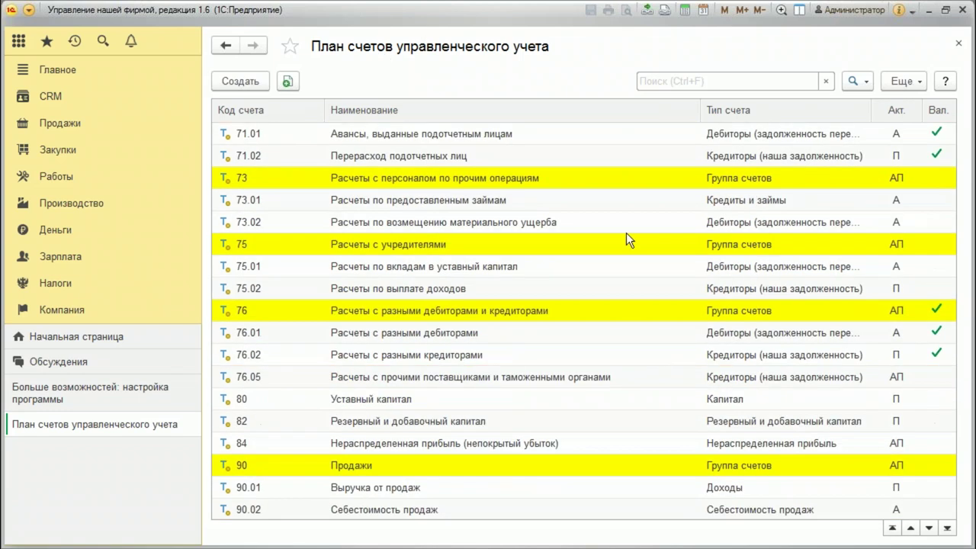
scroll(592, 305, "up", 20)
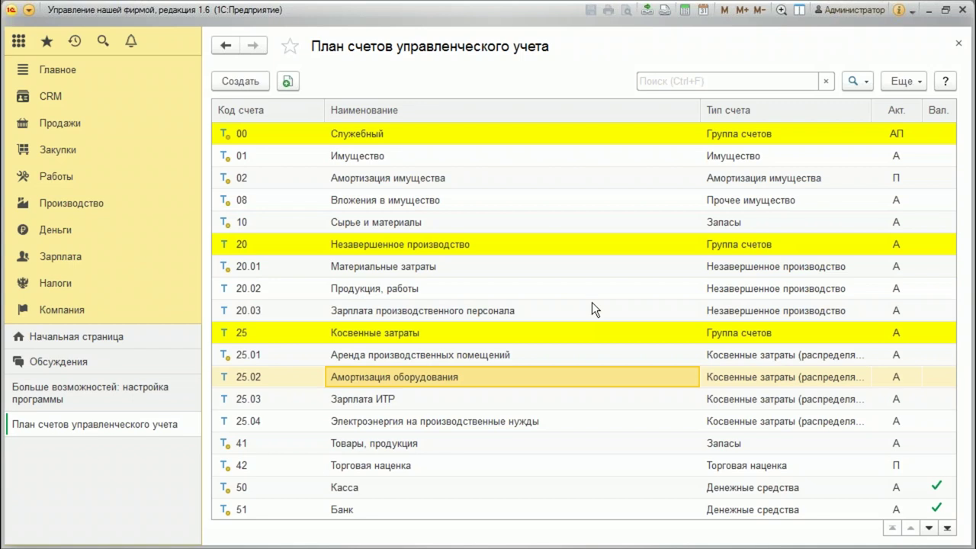
Examine the account type and distribution method options in a new account form, and close it without saving
left_click(237, 84)
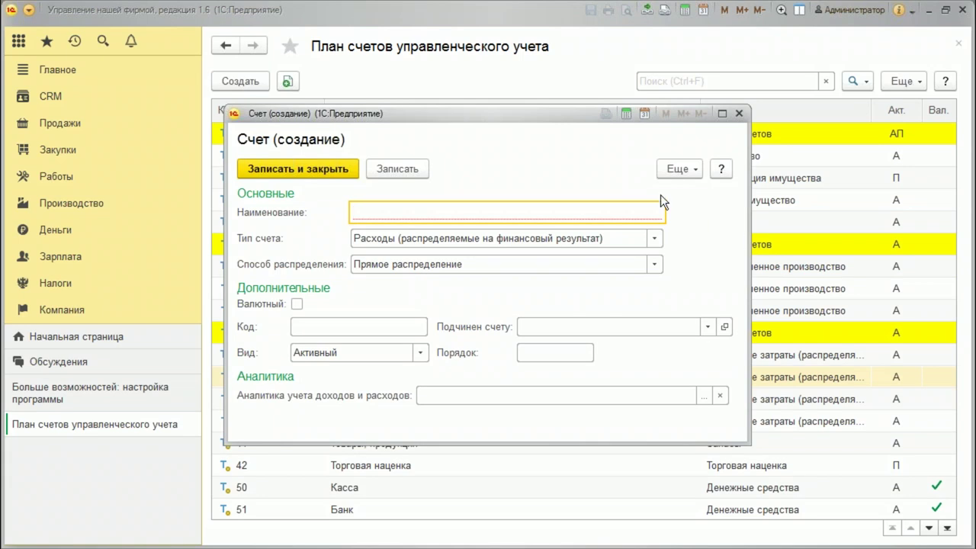
left_click(655, 239)
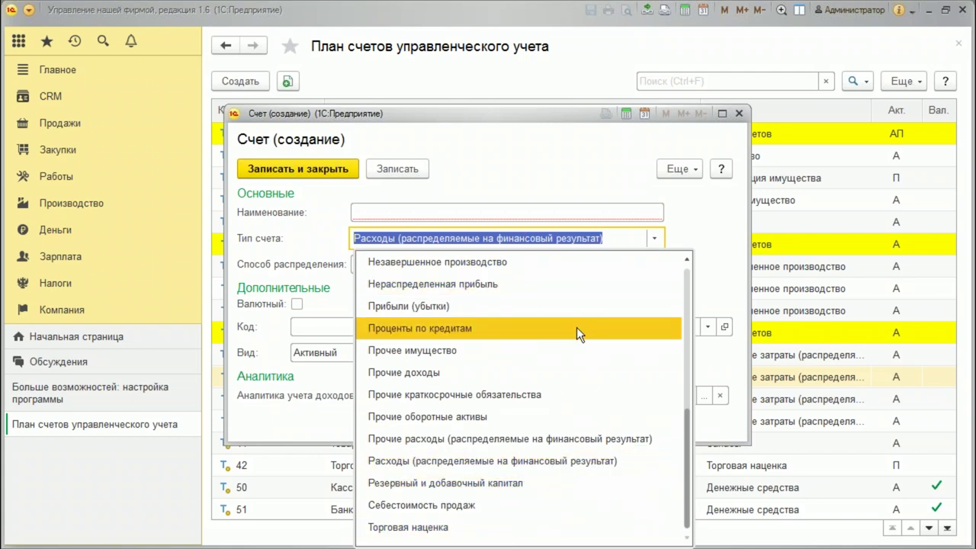
left_click(565, 156)
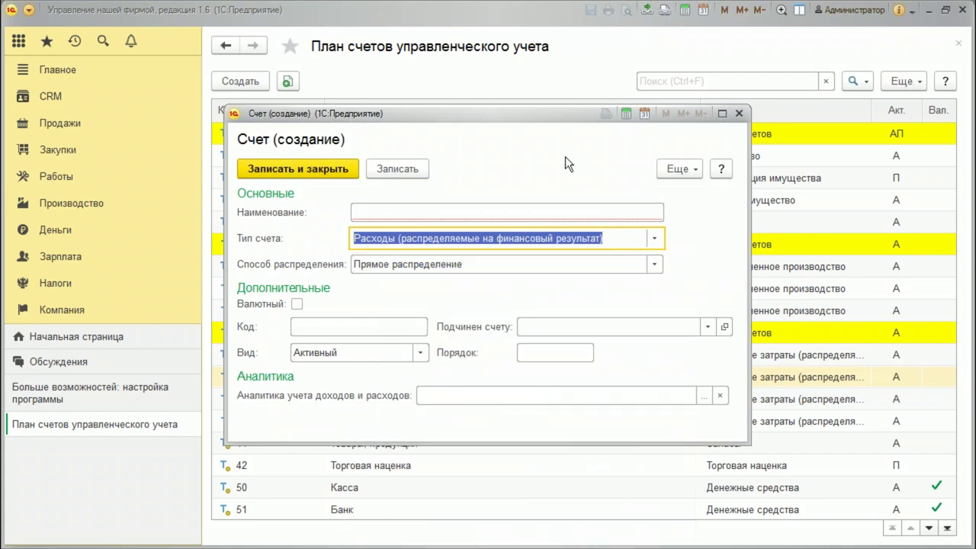
left_click(537, 268)
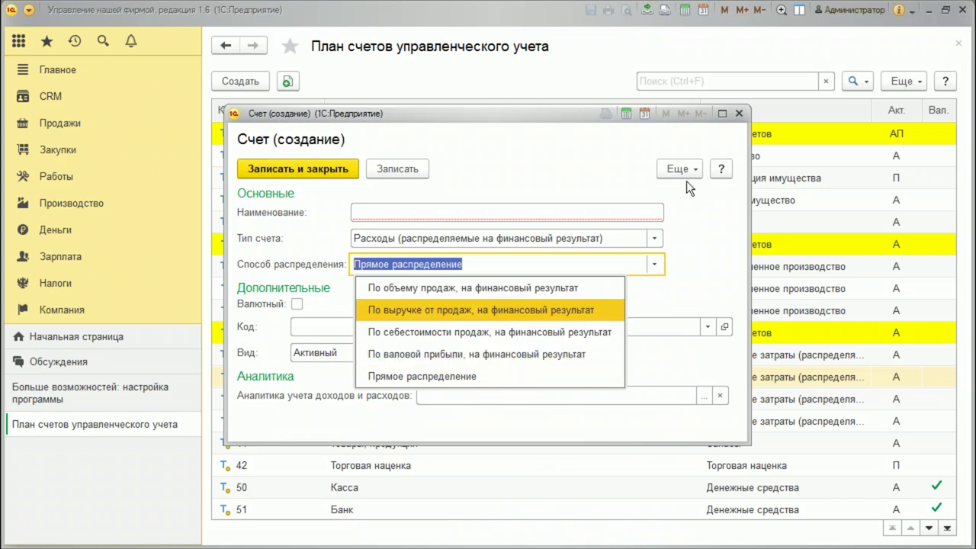
left_click(690, 220)
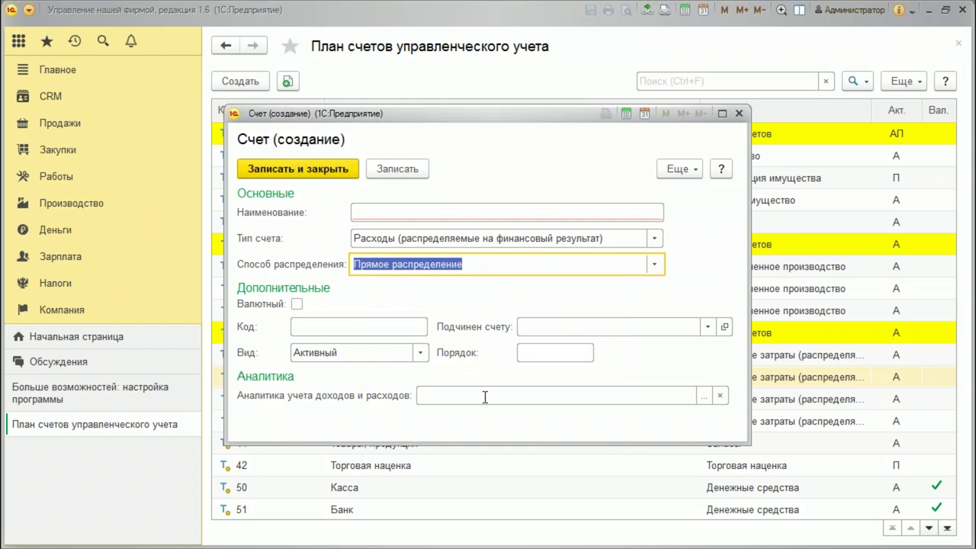
left_click(739, 113)
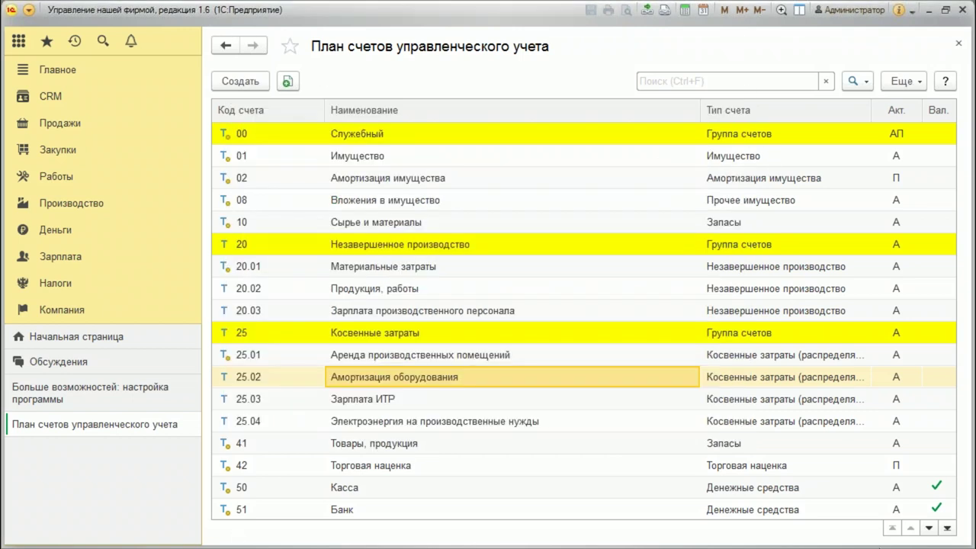
Open the list of outgoing invoices (Расходные накладные) from the sales section
key("alt+Tab")
left_click(63, 125)
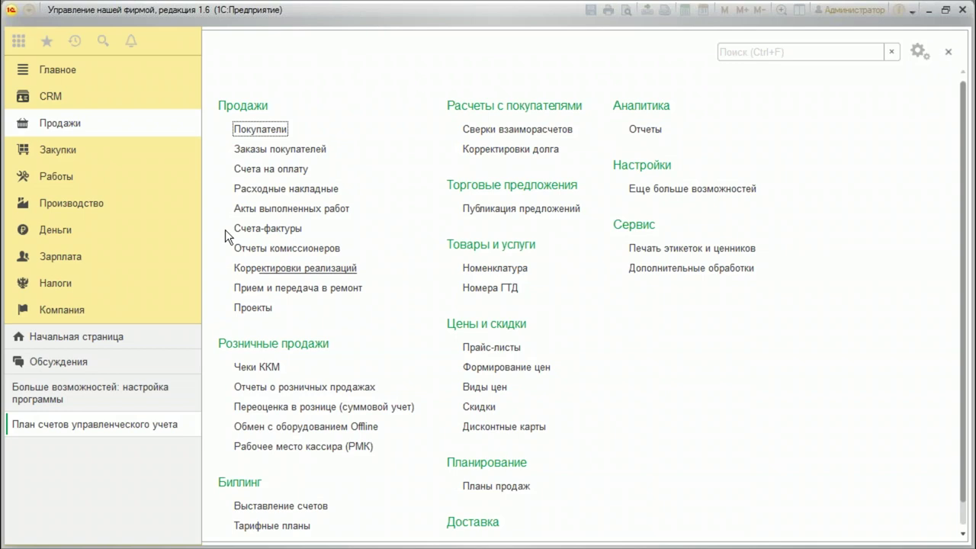
left_click(294, 190)
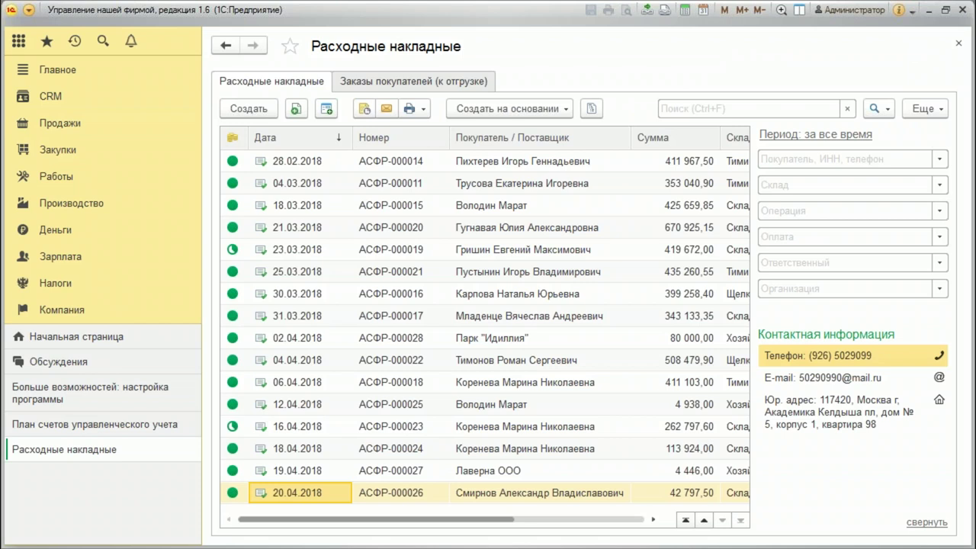
View the delivery and payment details of a new outgoing invoice, and close it without saving
left_click(254, 111)
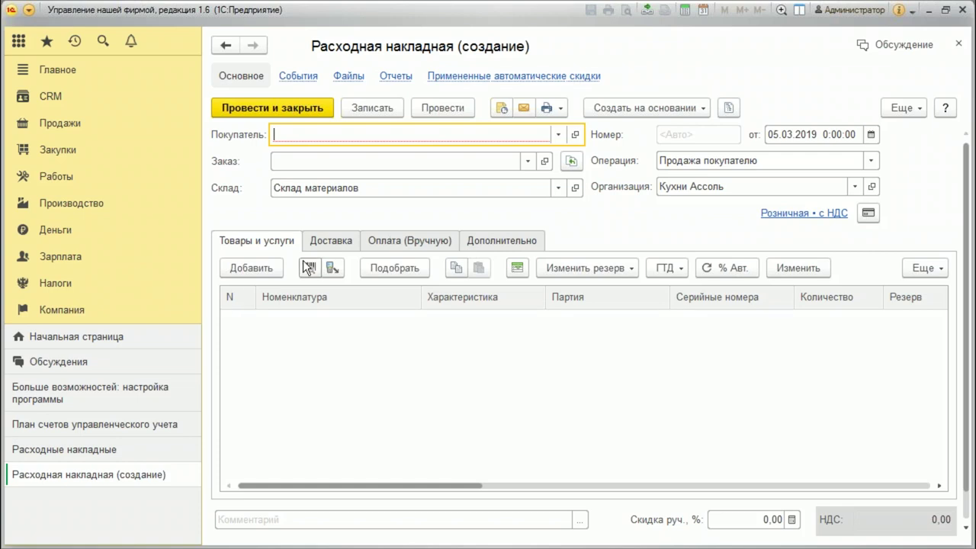
left_click(344, 244)
left_click(450, 248)
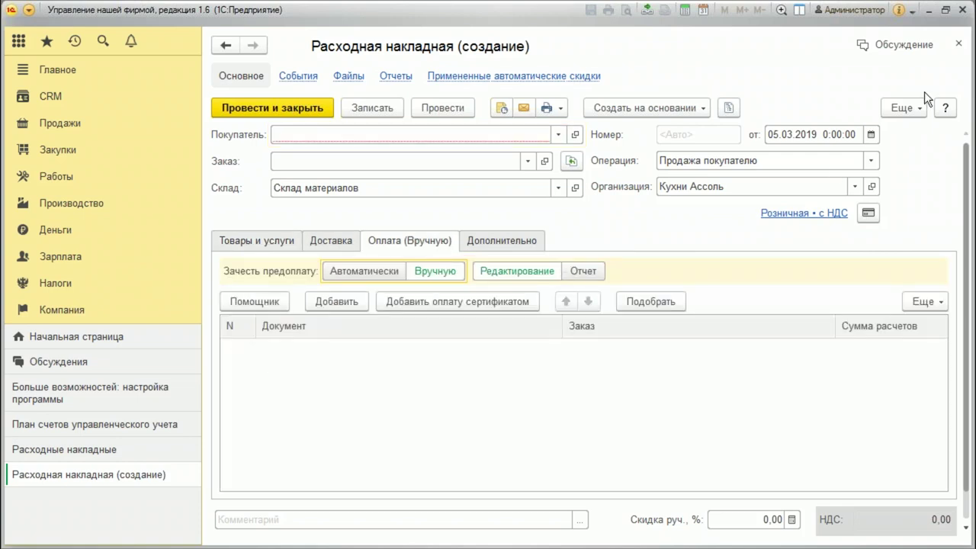
left_click(959, 44)
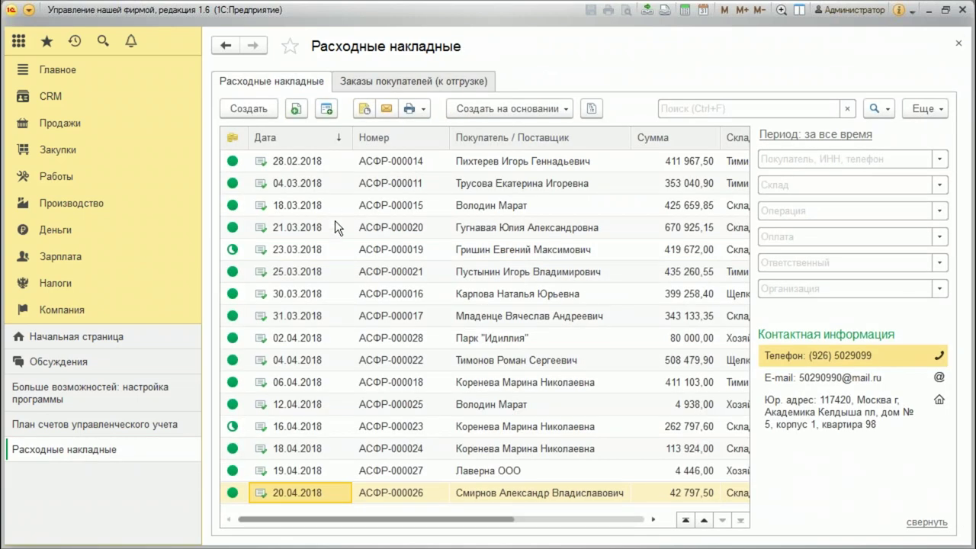
Review which documents can be created from the invoice dated 20.04.2018 and which print forms are available for it
left_click(518, 110)
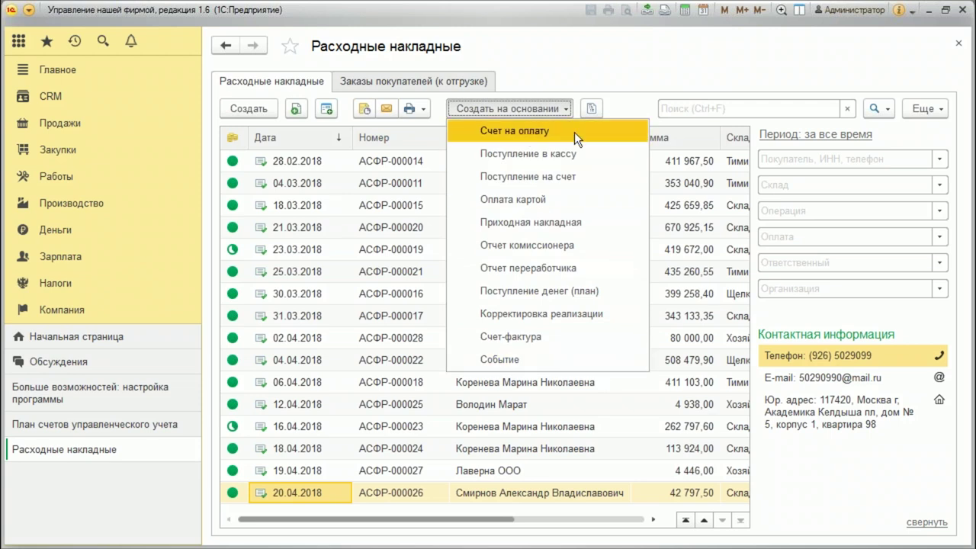
key("Cyrillic_es")
key("Cyrillic_o")
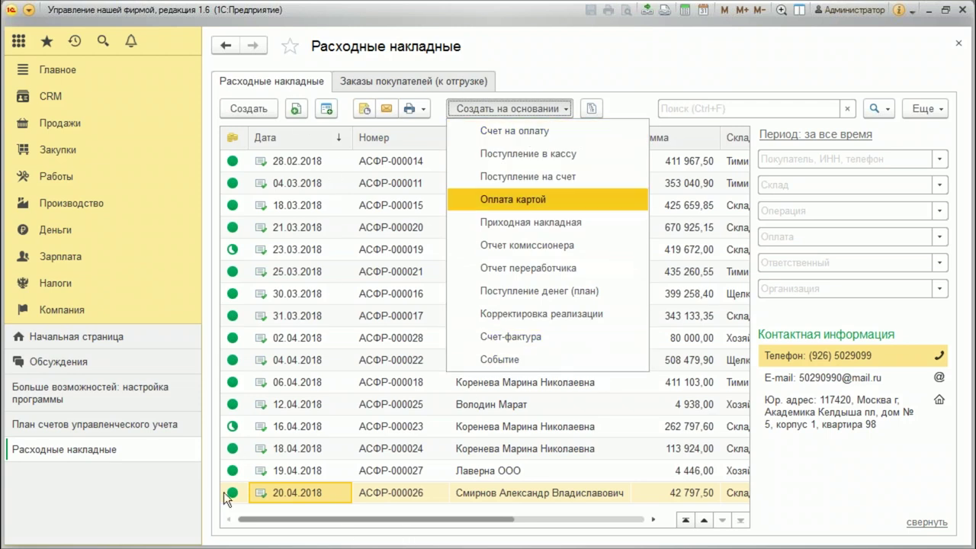
left_click(412, 109)
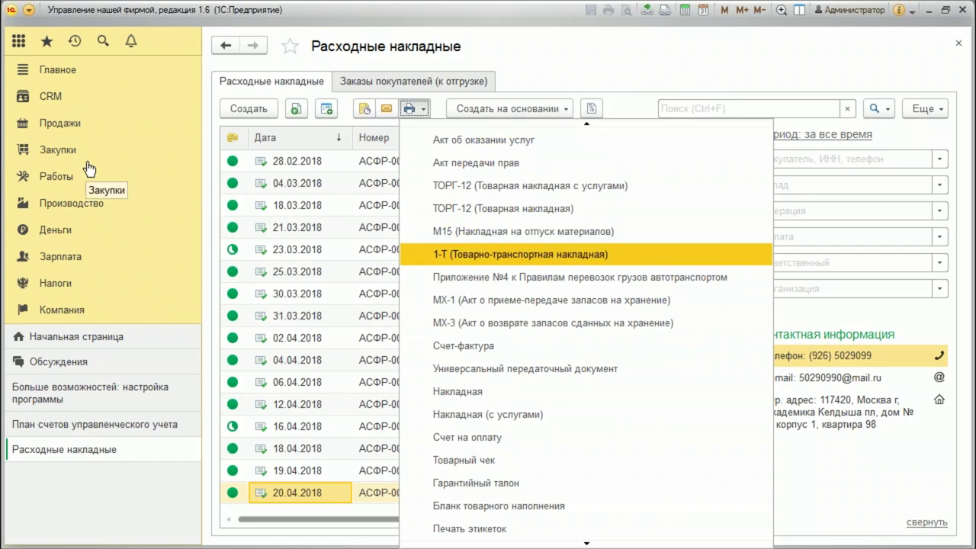
Open the CRM leads, view them as a list and return to the board view
left_click(45, 97)
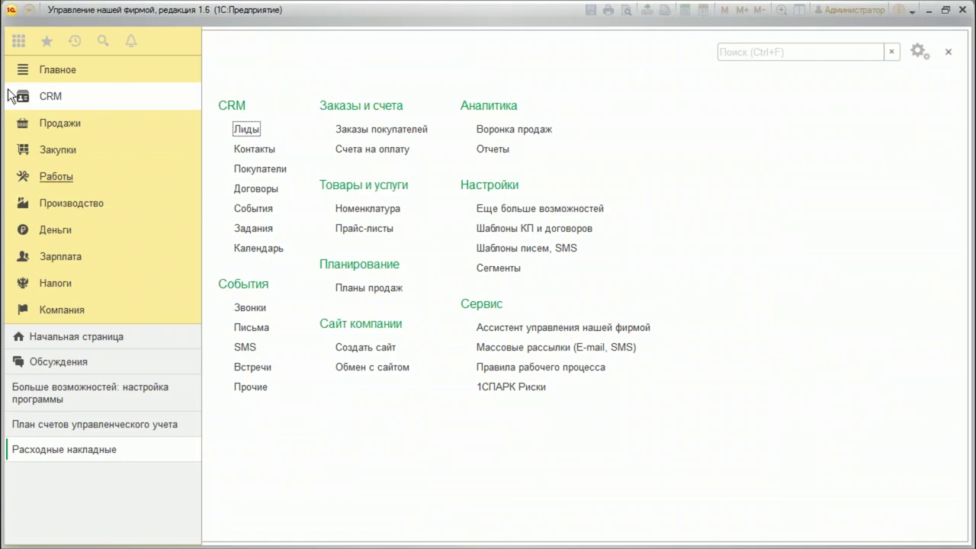
left_click(248, 130)
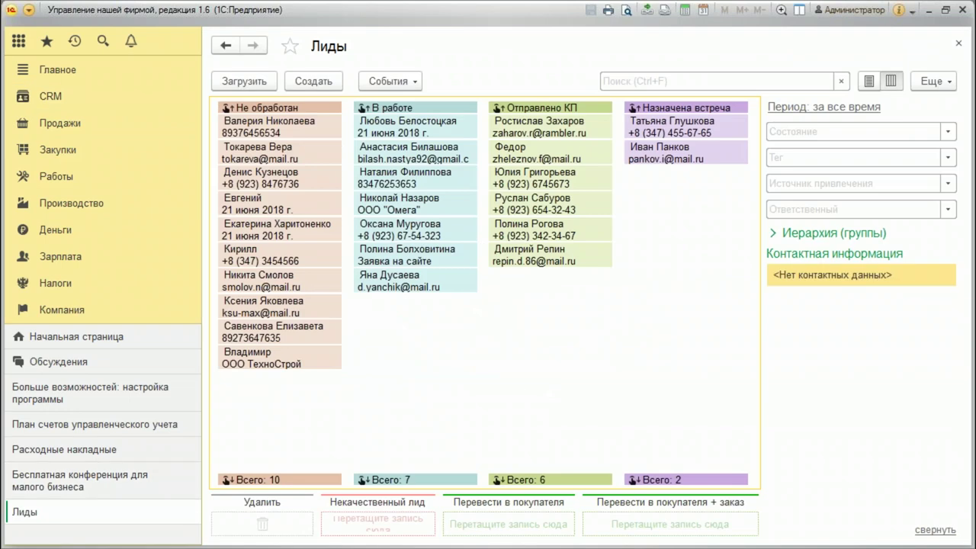
left_click(870, 81)
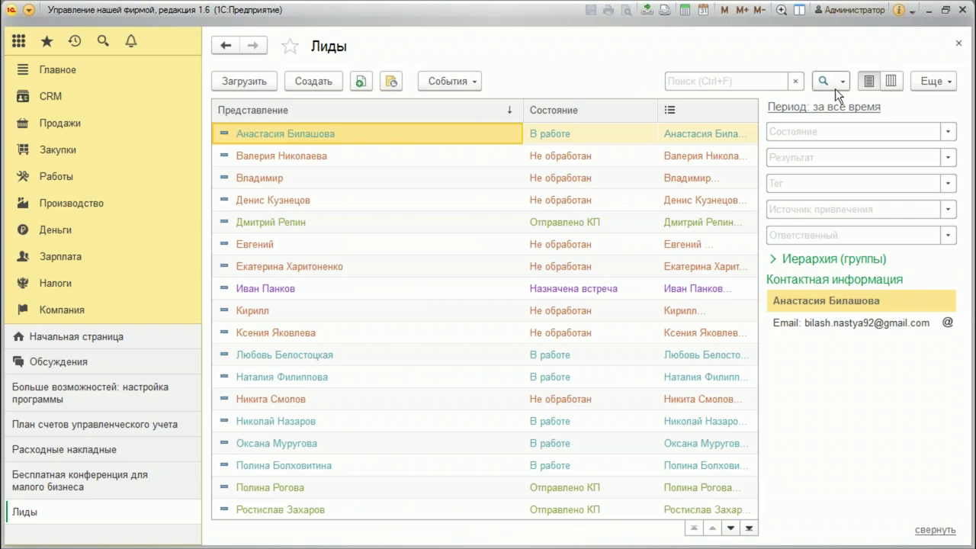
left_click(889, 81)
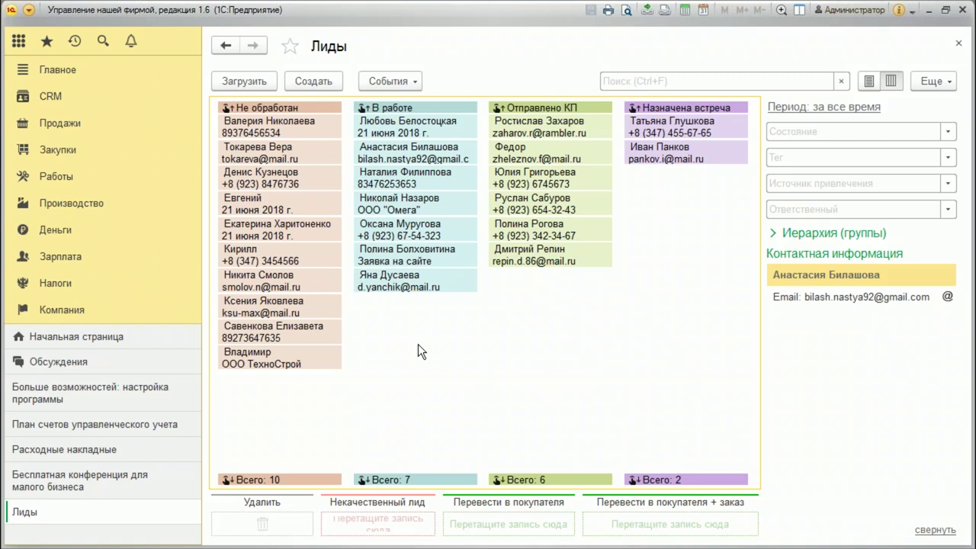
Move the sixth unprocessed lead to «Назначена встреча» and convert the last «В работе» lead into a buyer with an order
left_click_drag(299, 256, 671, 187)
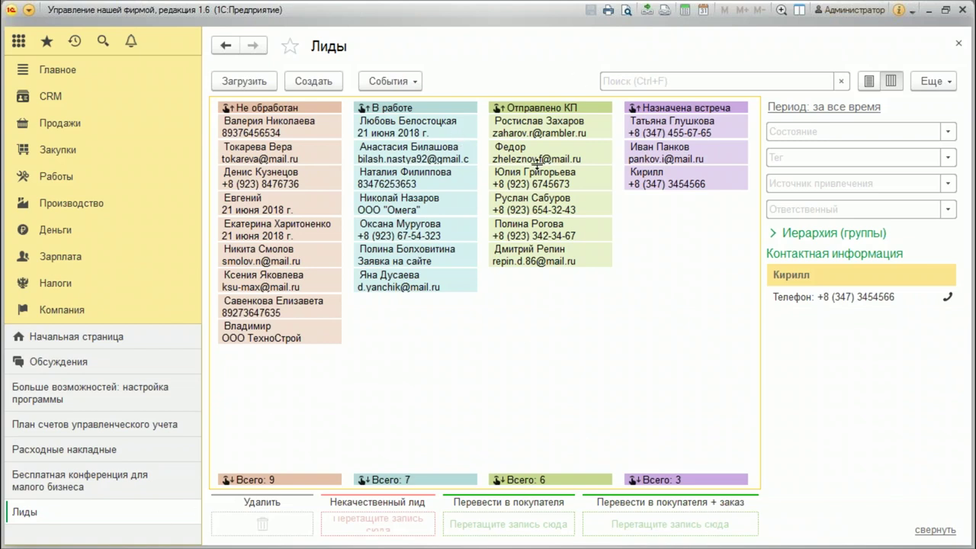
mouse_move(554, 263)
left_click_drag(403, 287, 705, 522)
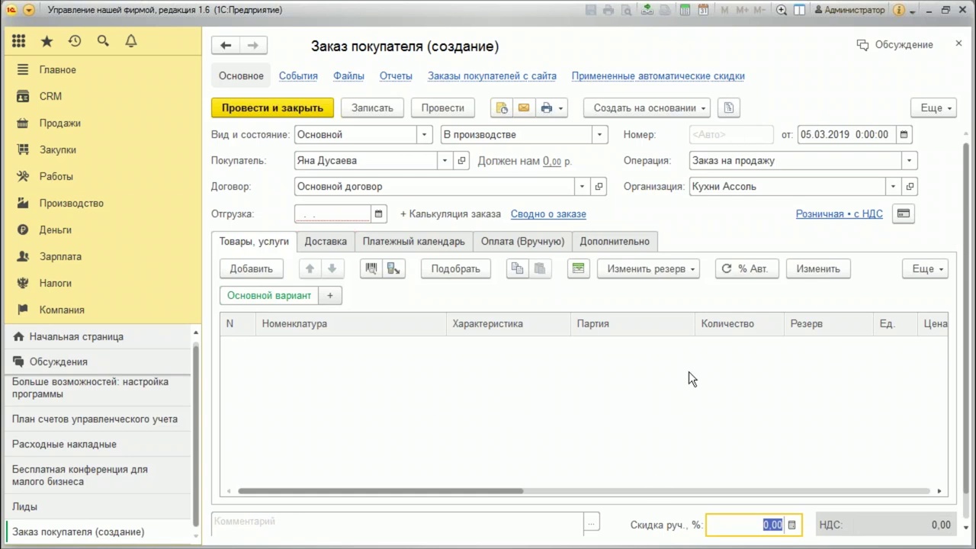
Examine the new customer order's state options and the documents that can be based on it, and close the order unsaved
left_click(600, 135)
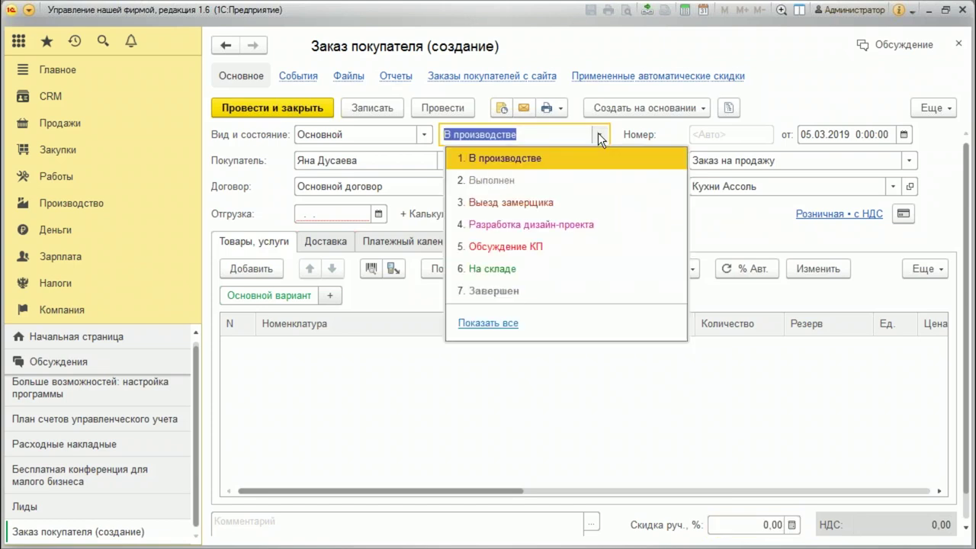
left_click(796, 58)
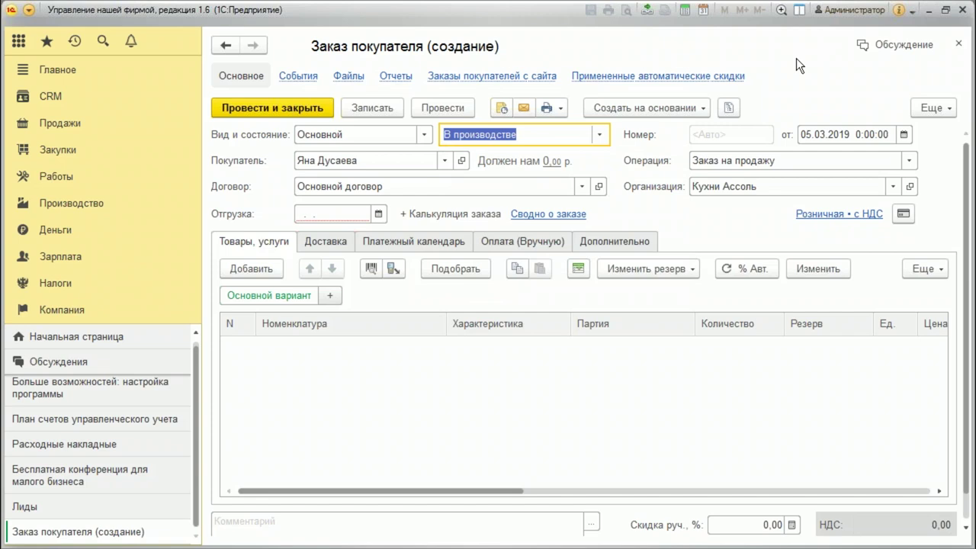
left_click(671, 111)
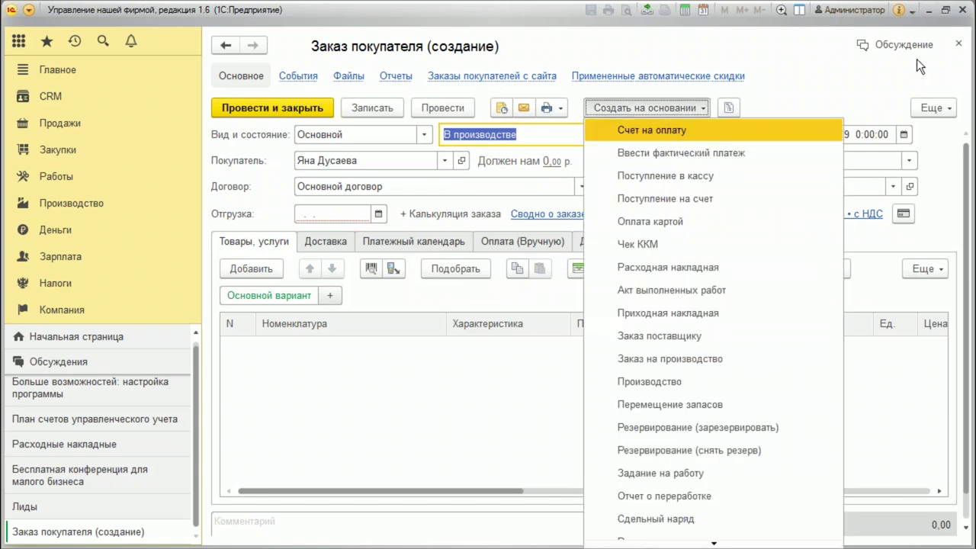
left_click(958, 43)
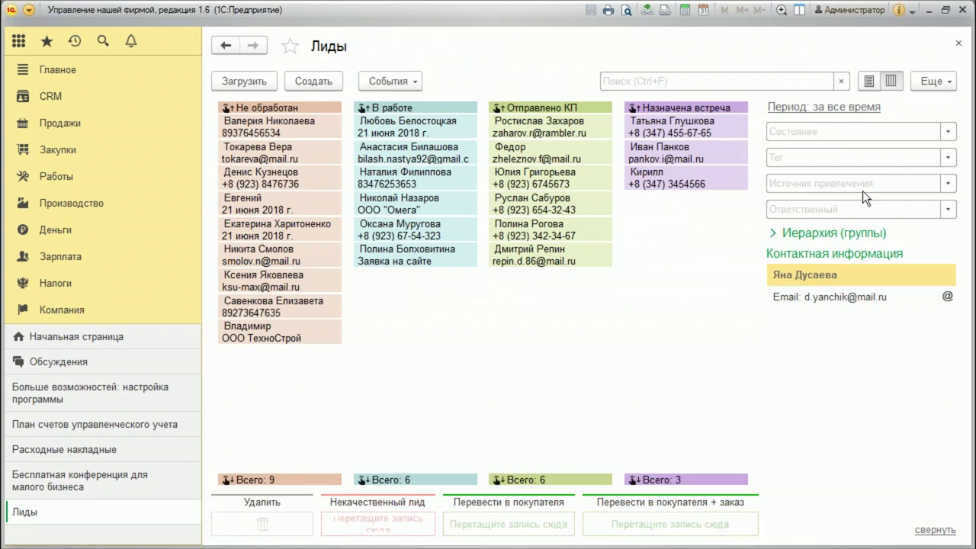
Close the leads board and the free conference news page, turning off the reminder for that news
left_click(962, 43)
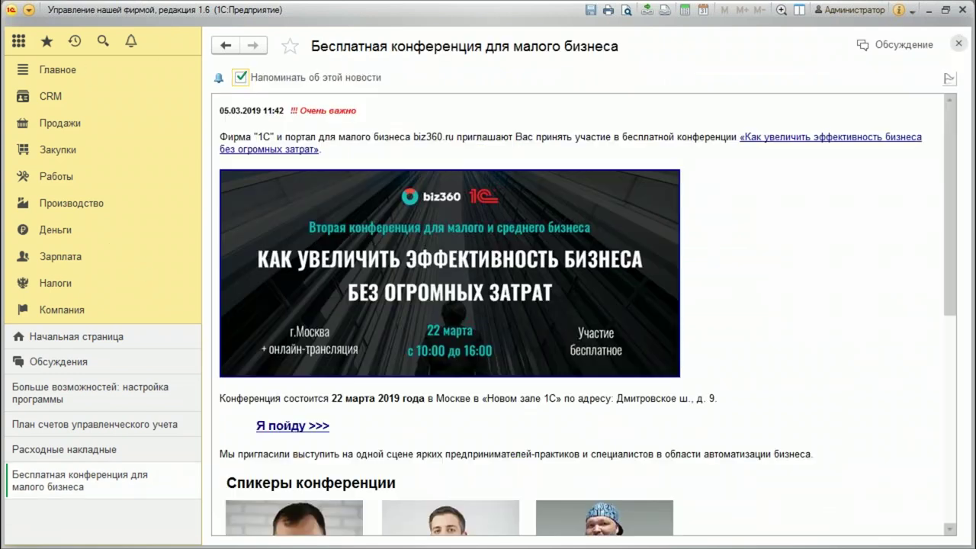
left_click(241, 77)
left_click(959, 44)
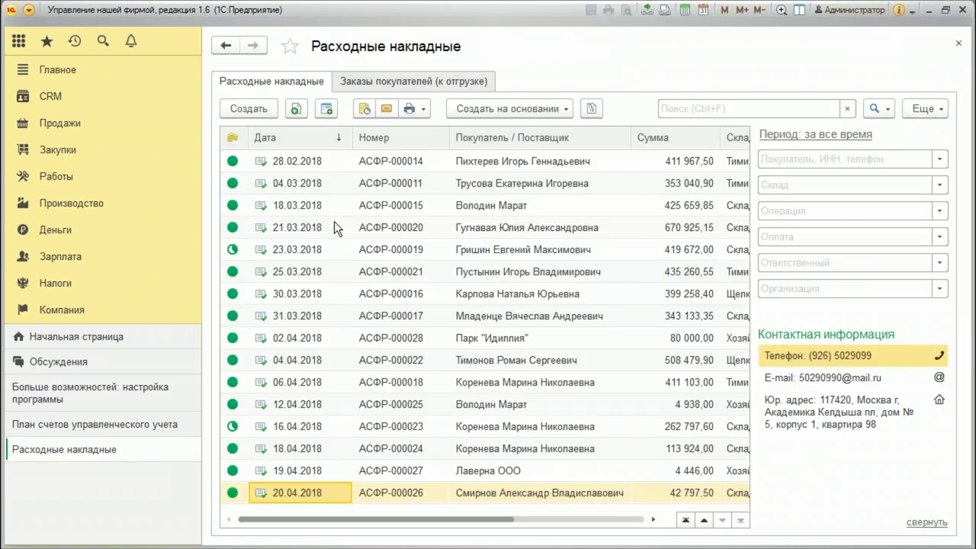
Open the «Ассистент управления нашей фирмой» page from the CRM service tools
left_click(51, 98)
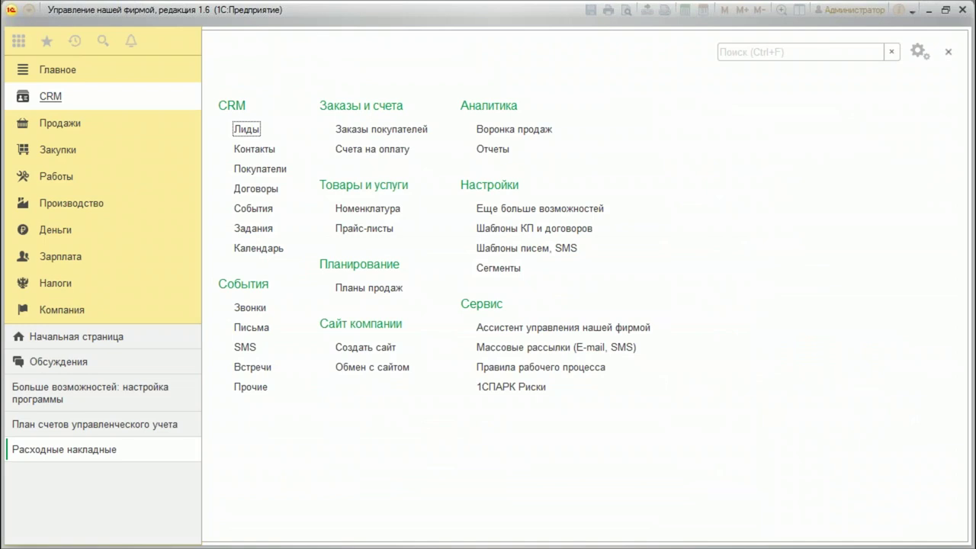
left_click(614, 328)
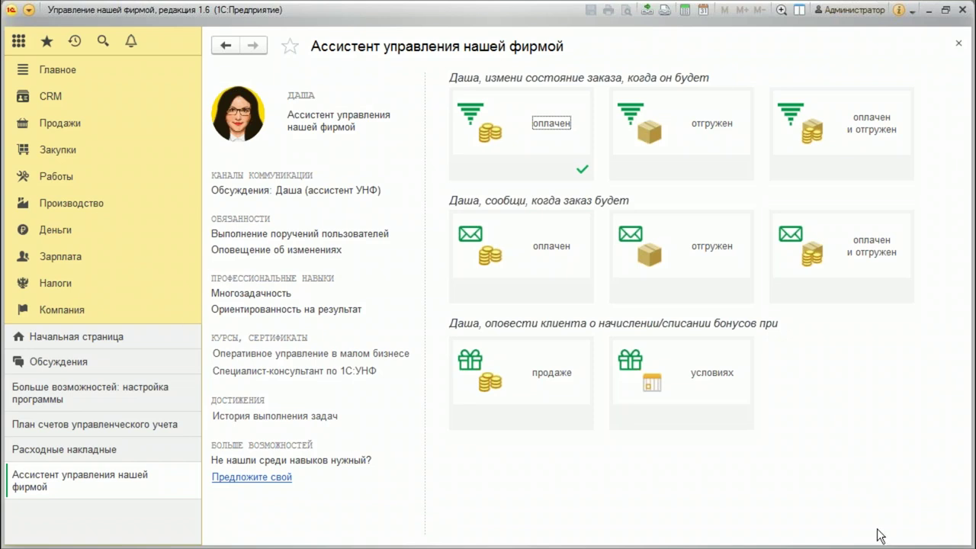
Switch to the PowerPoint presentation, advance it by one slide and return to 1C
key("alt+Tab")
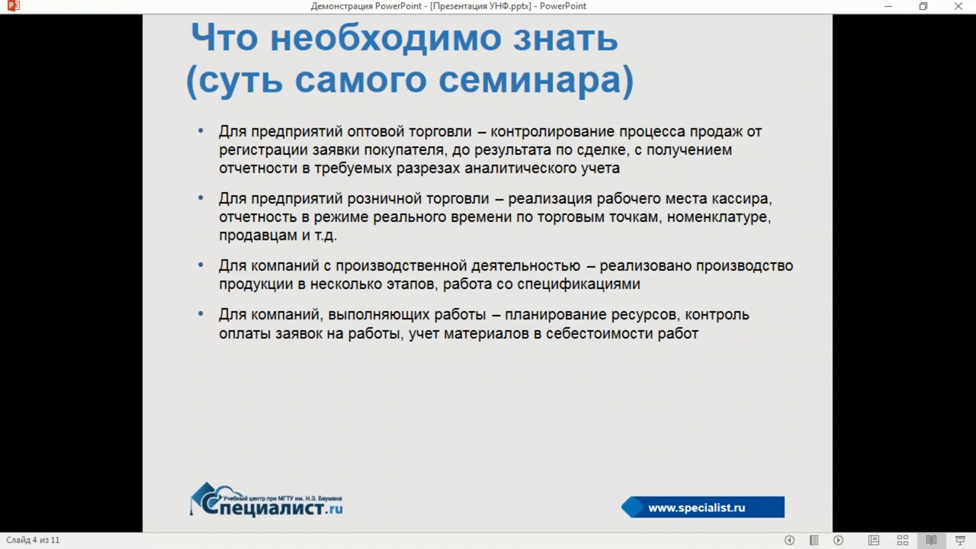
left_click(838, 540)
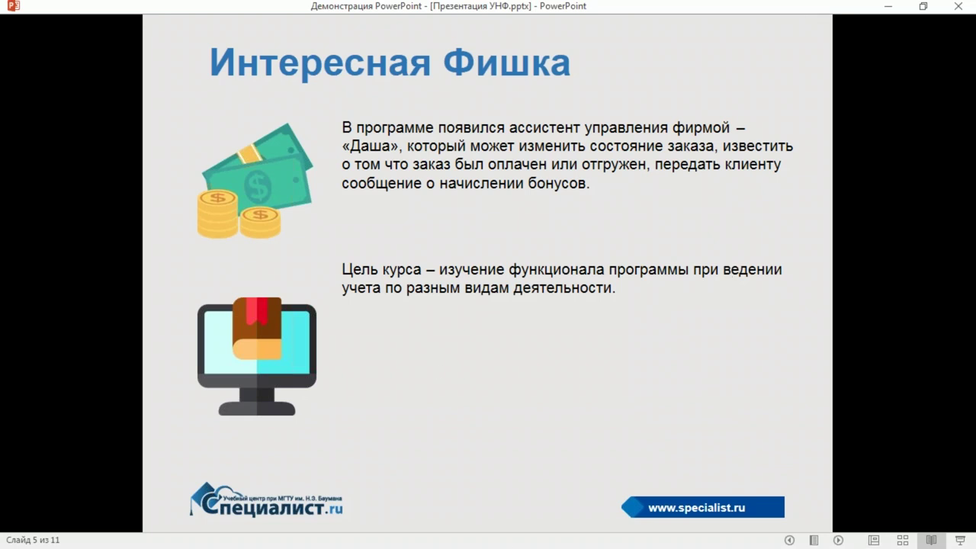
key("alt+Tab")
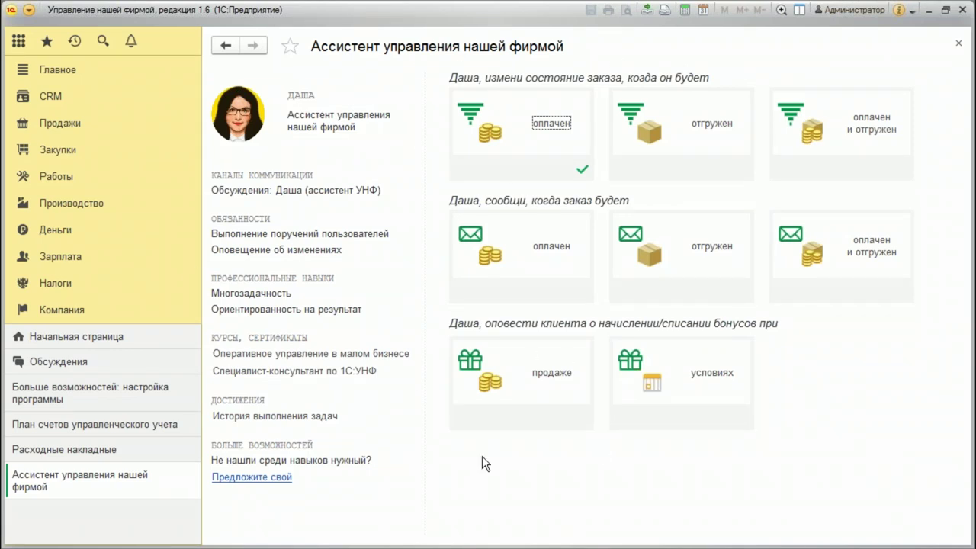
Open the assistant's task for changing the order state once paid and shipped, and move its window higher
left_click(861, 131)
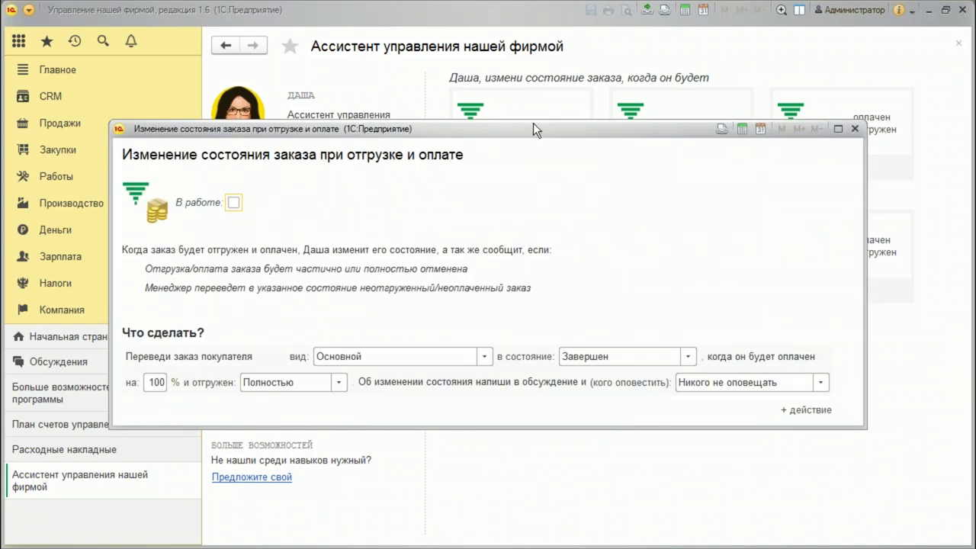
left_click_drag(533, 125, 533, 16)
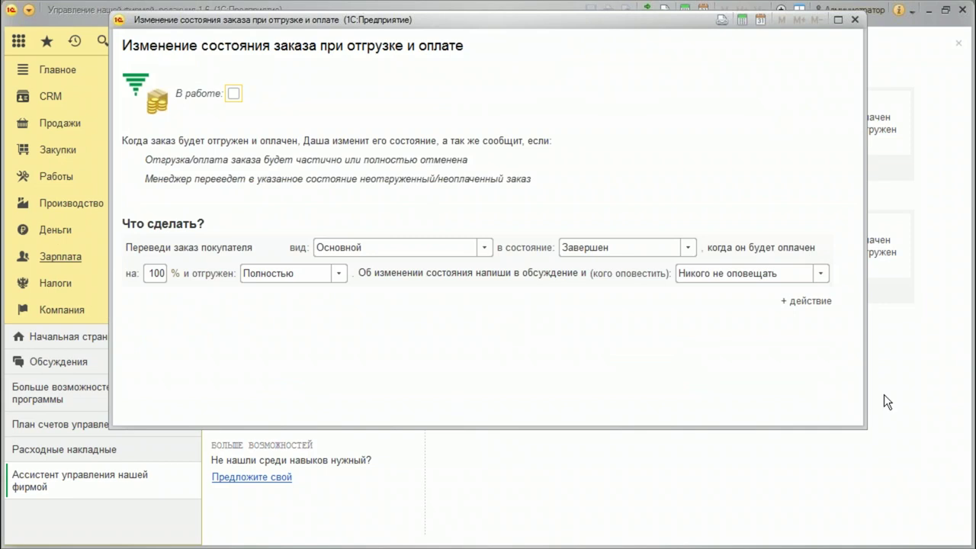
Add two more order-state actions to the assistant's shipment and payment task, and close its window
left_click(802, 301)
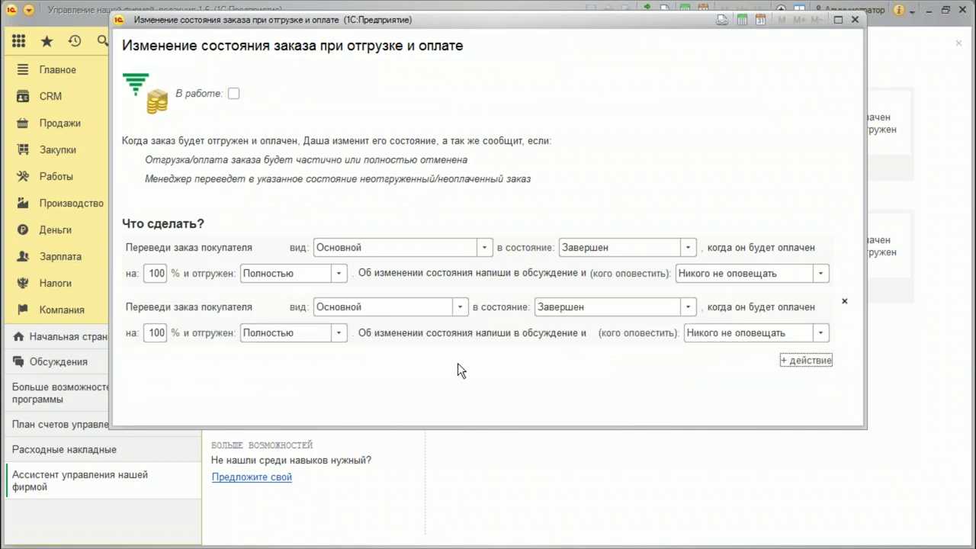
left_click(807, 360)
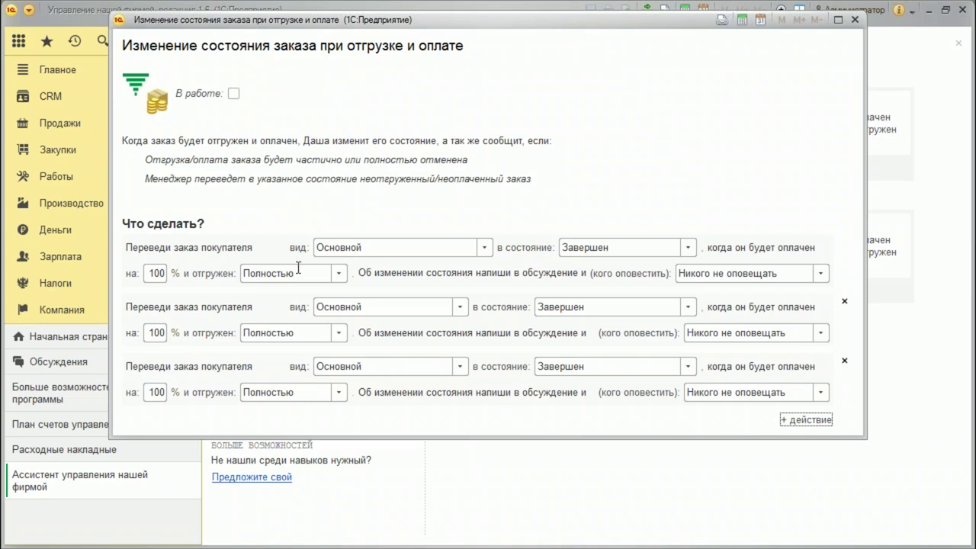
left_click(855, 20)
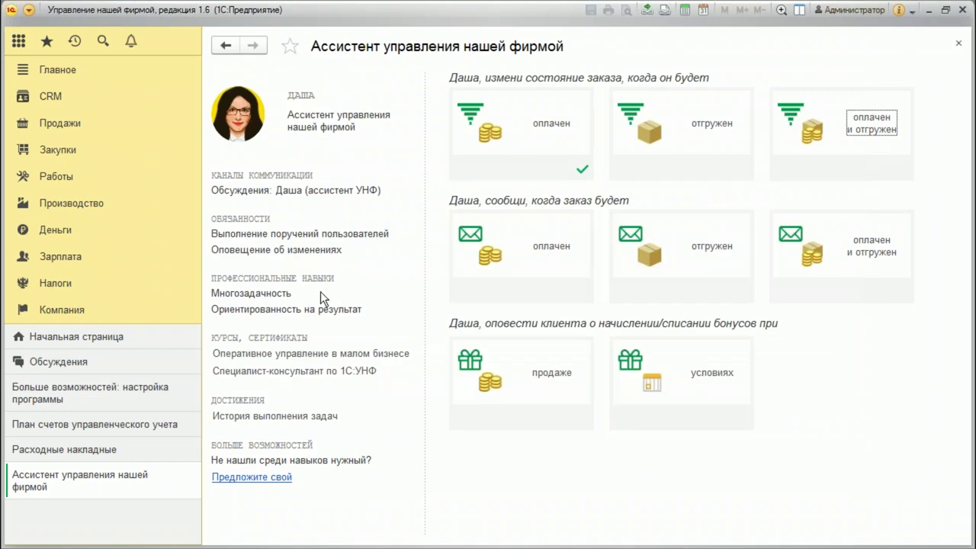
Close the assistant page and the outgoing invoices list, and select account 20.01 «Материальные затраты» in the chart of accounts
left_click(958, 44)
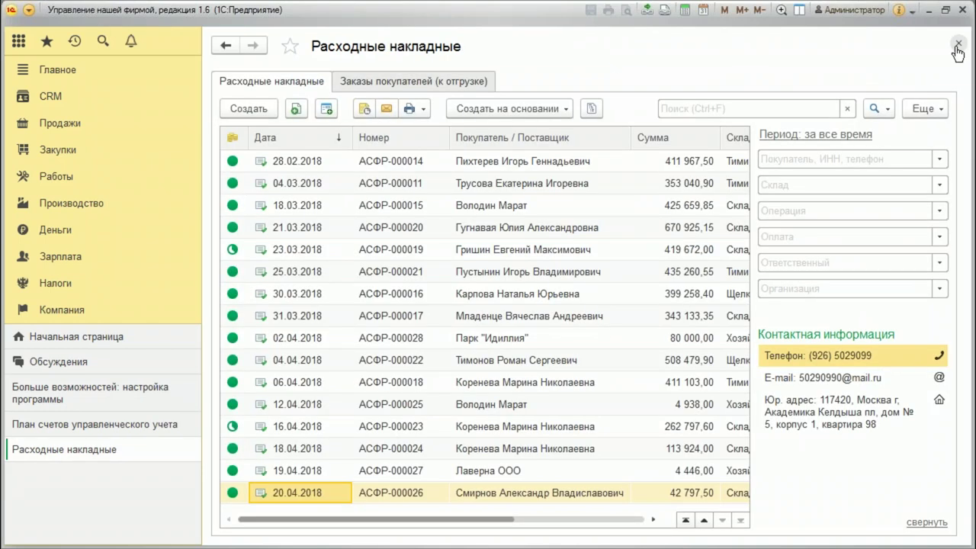
left_click(958, 46)
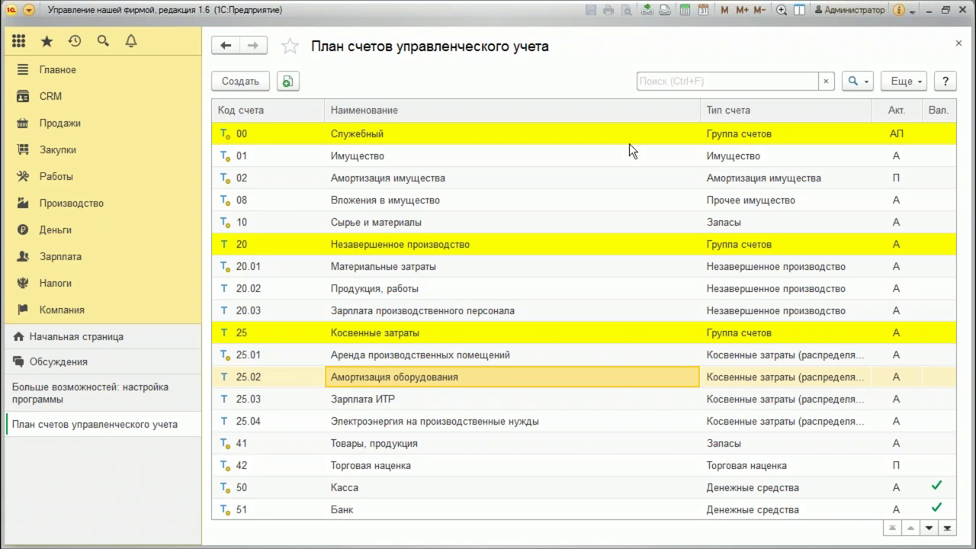
left_click(460, 271)
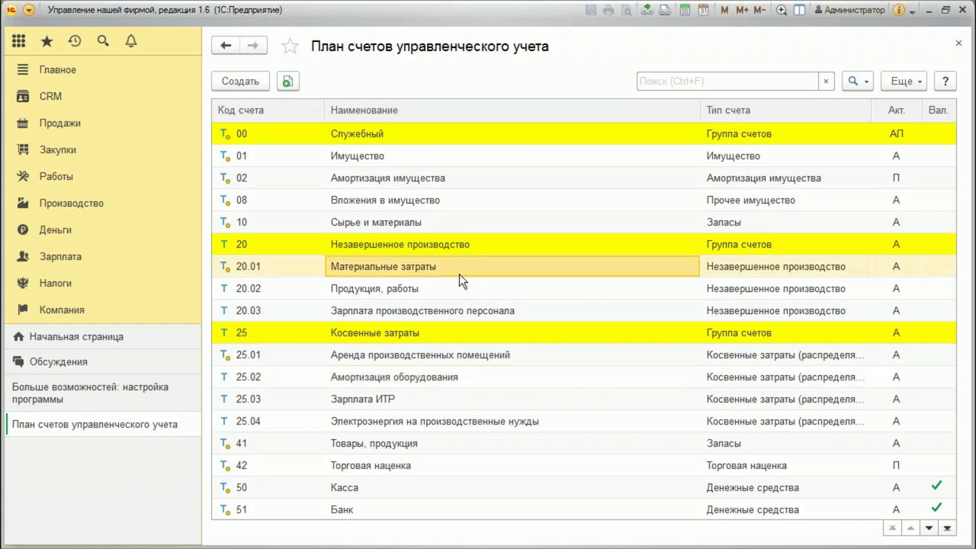
scroll(459, 274, "down", 1)
scroll(460, 274, "up", 1)
Open the «Прием и передача в ремонт» list from the sales section and open its document from 13:31
left_click(61, 123)
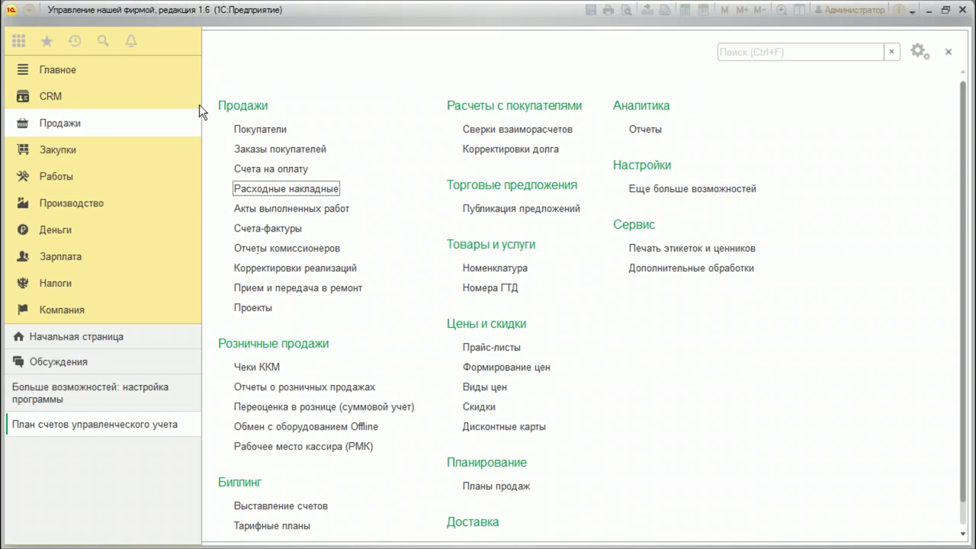
left_click(329, 290)
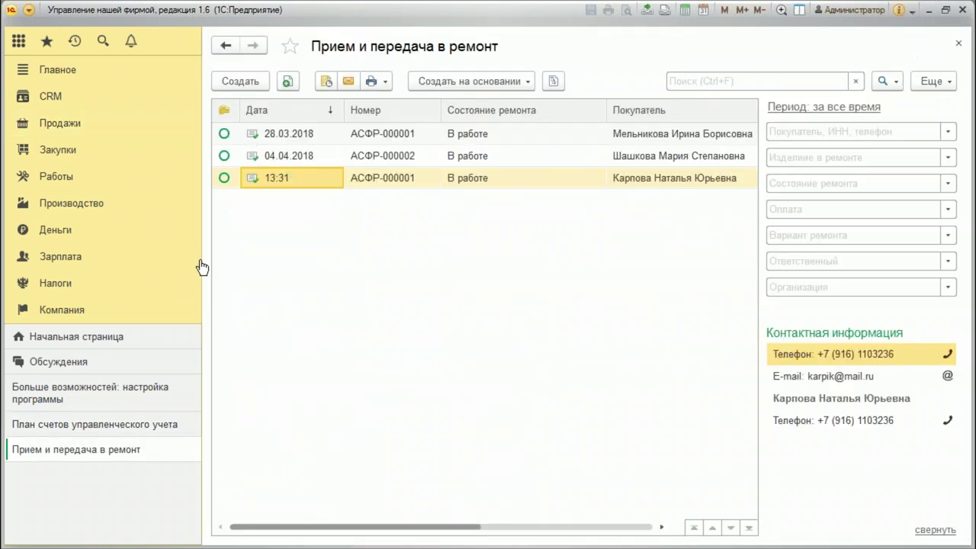
double_click(338, 184)
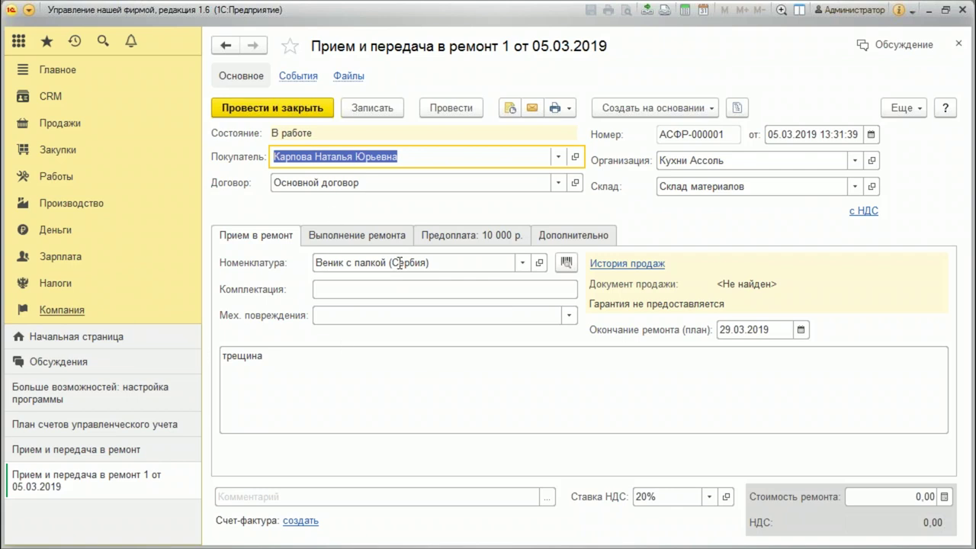
Try the «Сторонний сервисный центр» repair variant in the repair document and close the document
left_click(357, 237)
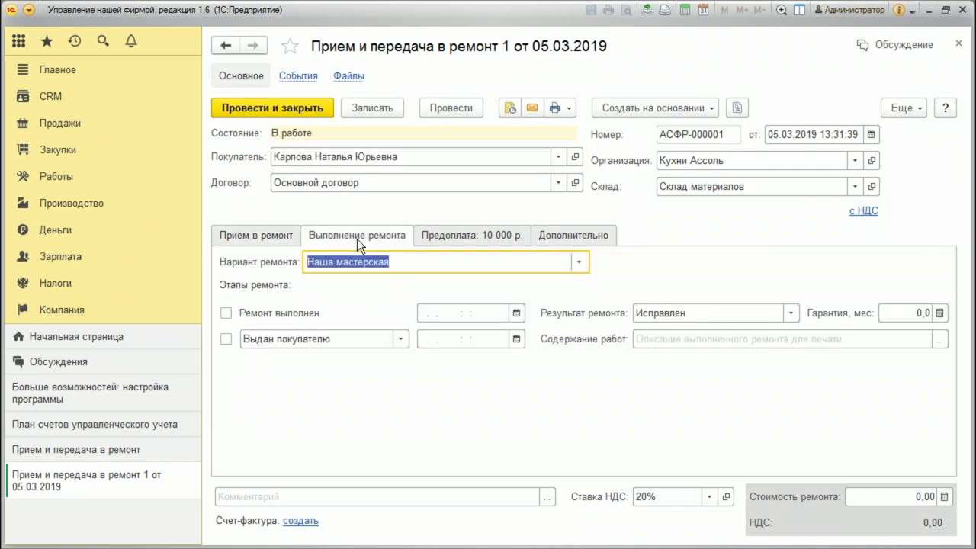
left_click(586, 263)
left_click(438, 287)
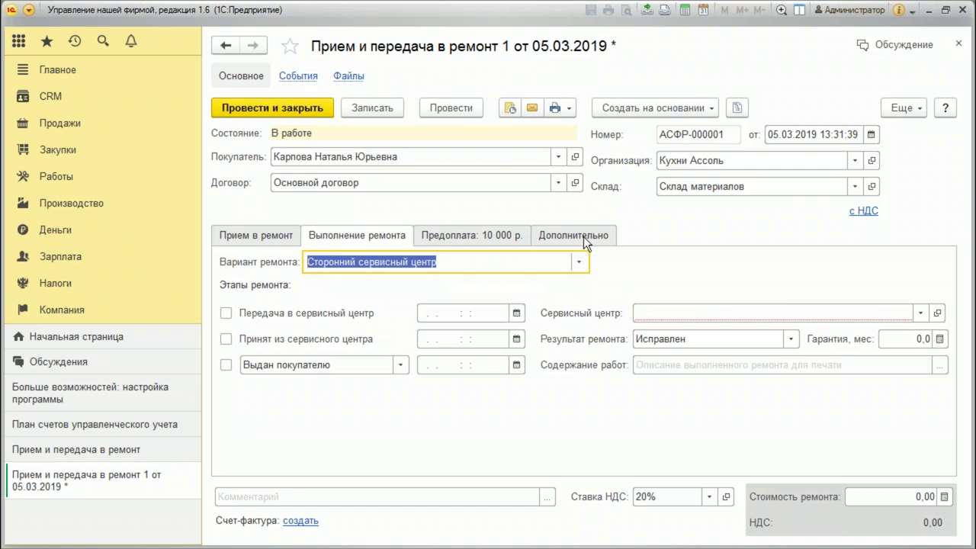
left_click(959, 43)
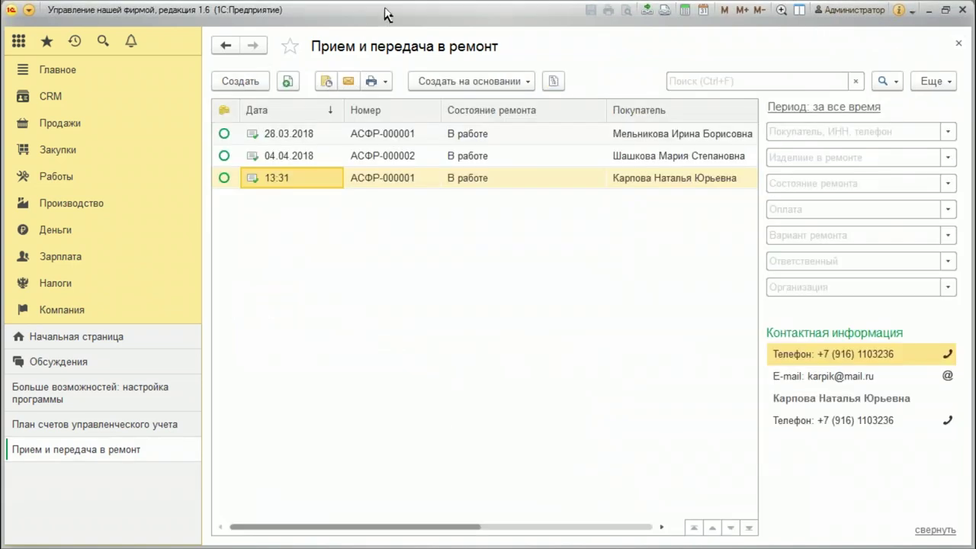
Create a new repair document, choosing the customer and the item «Ведро пластмассовое BRISKO с отжимом ("POBEDA")»
left_click(251, 81)
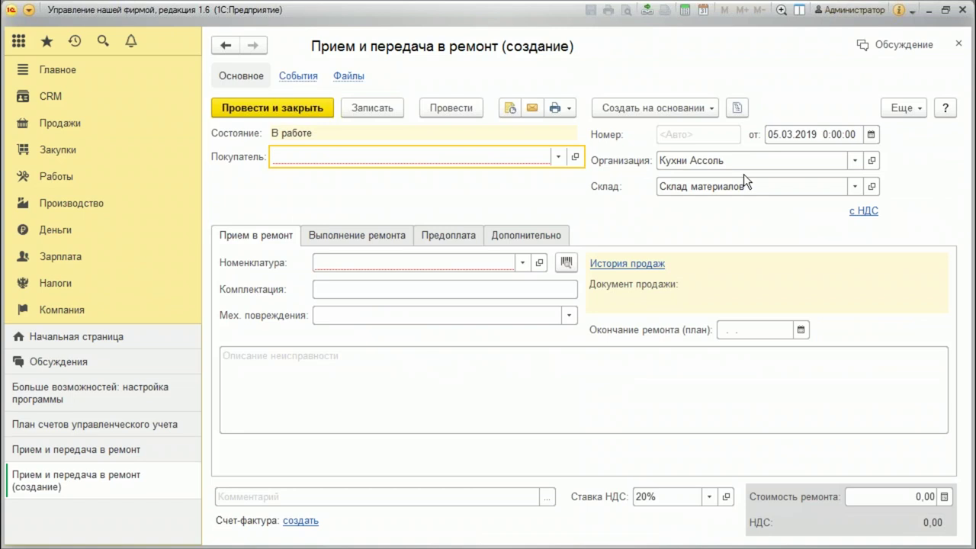
left_click(558, 156)
left_click(357, 206)
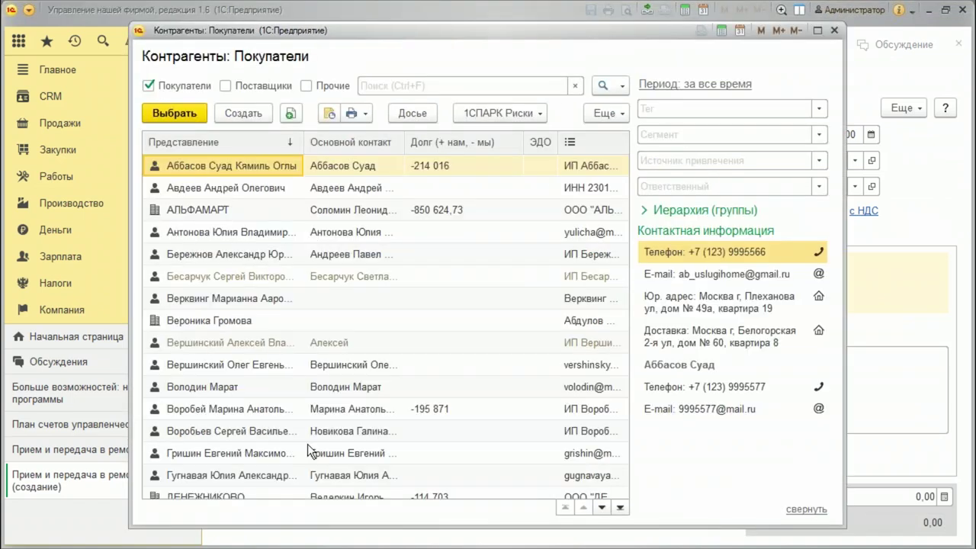
double_click(228, 430)
left_click(440, 263)
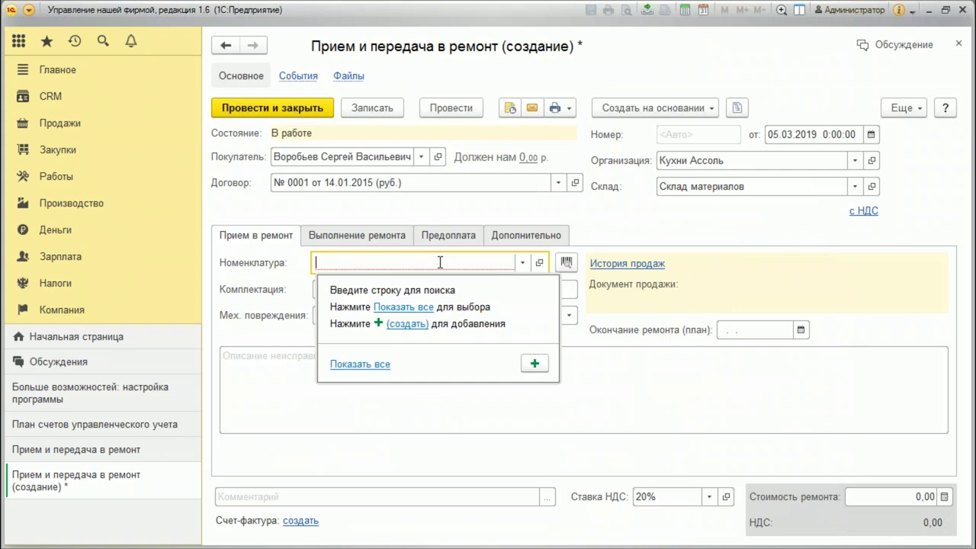
left_click(404, 309)
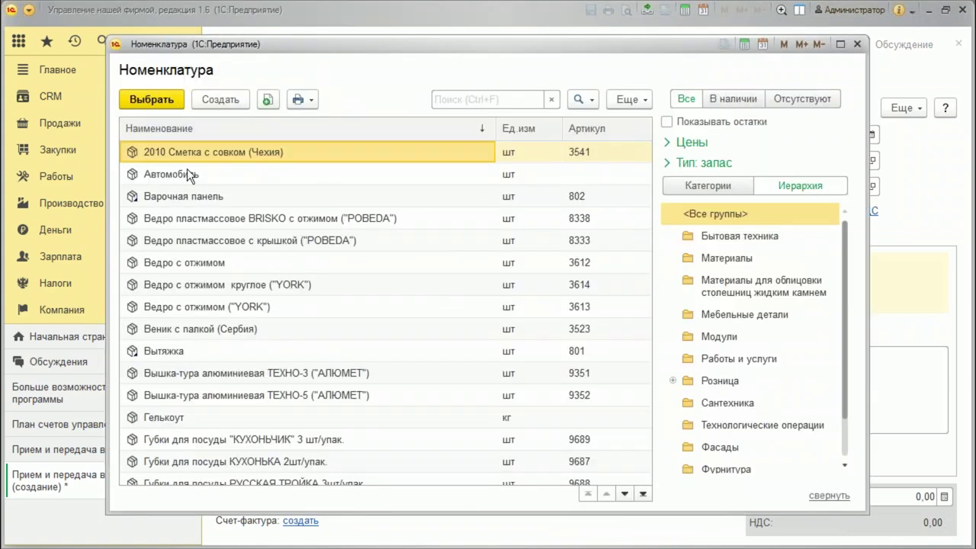
double_click(241, 219)
Choose the repair variant «Наша мастерская (Заказ-наряд, Акт)» and create a work order from the repair document, saving the document first
left_click(328, 236)
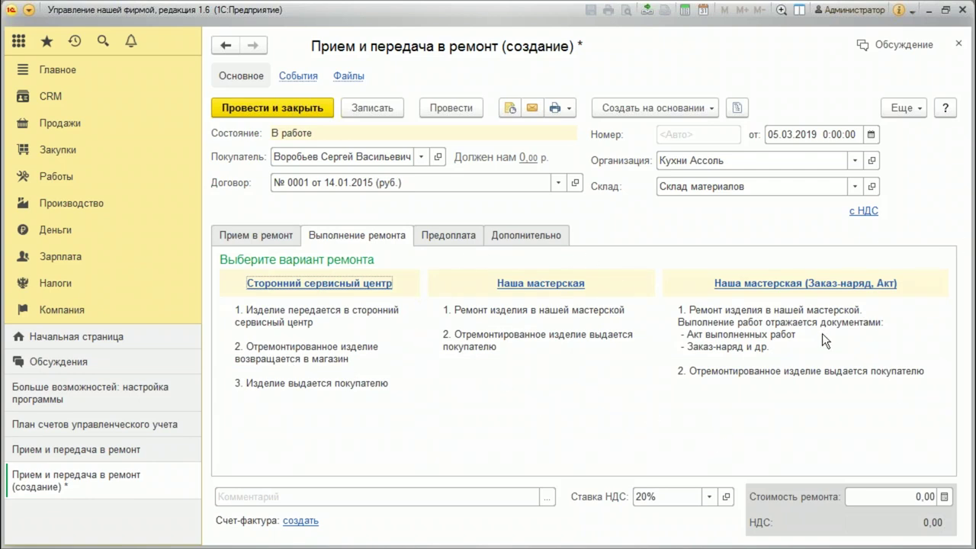
left_click(875, 290)
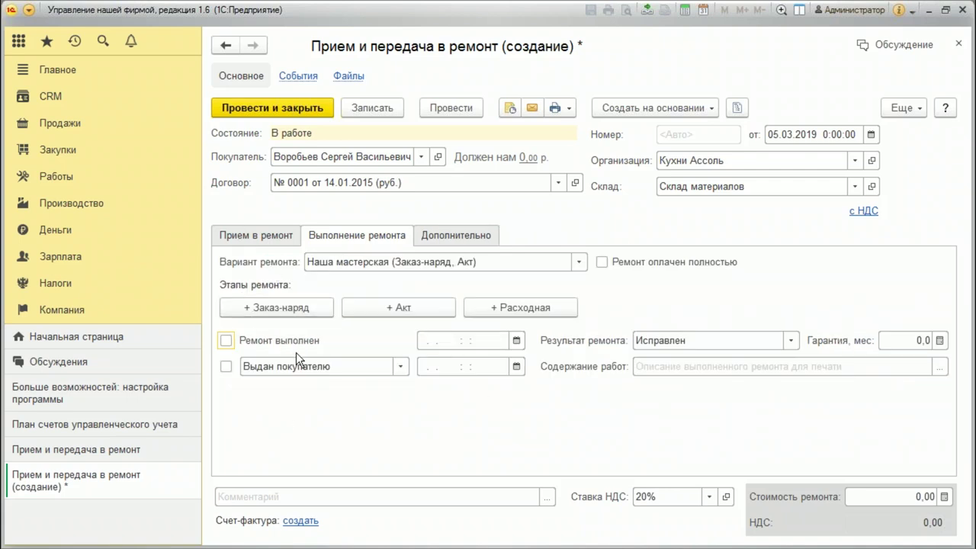
left_click(268, 229)
left_click(354, 237)
left_click(260, 313)
left_click(412, 307)
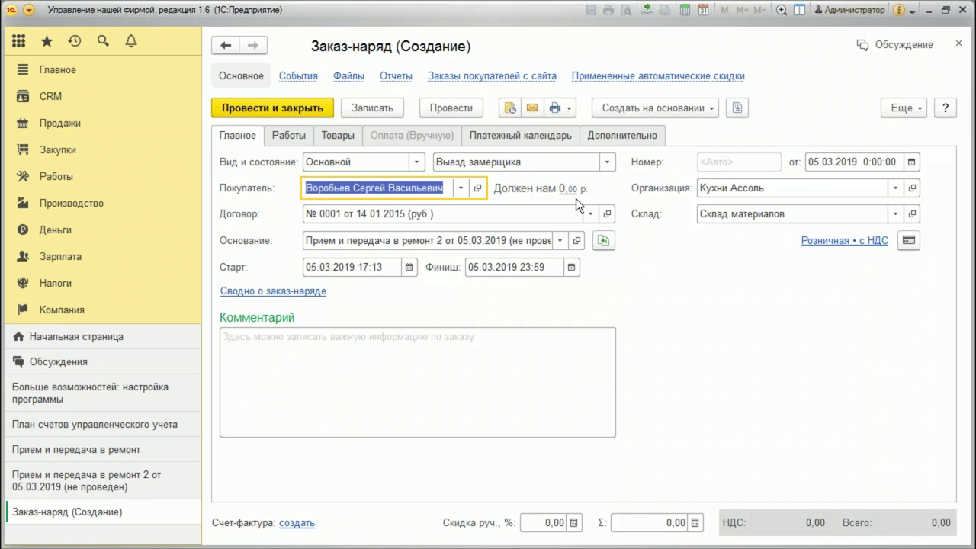
View the print forms offered for the work order, and close the work order and the repair document
left_click(557, 107)
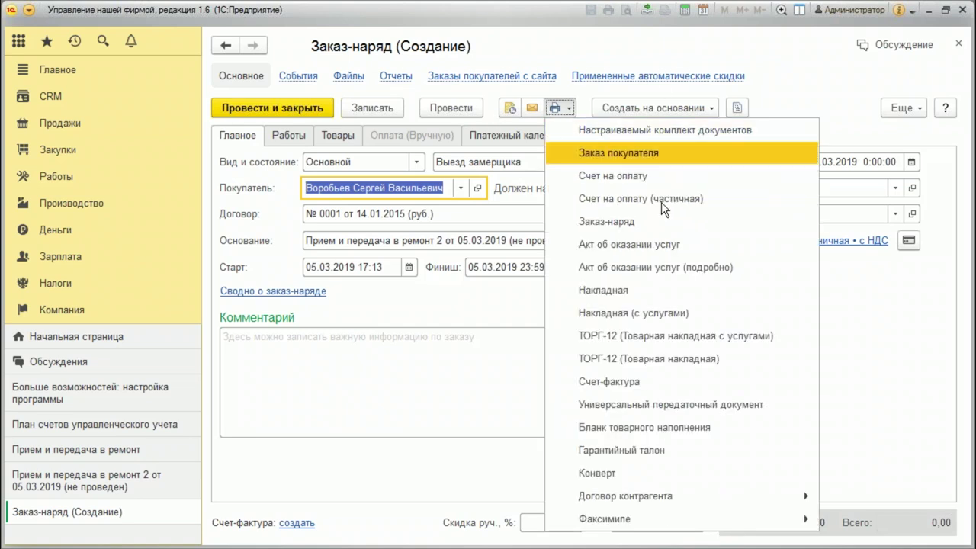
left_click(367, 380)
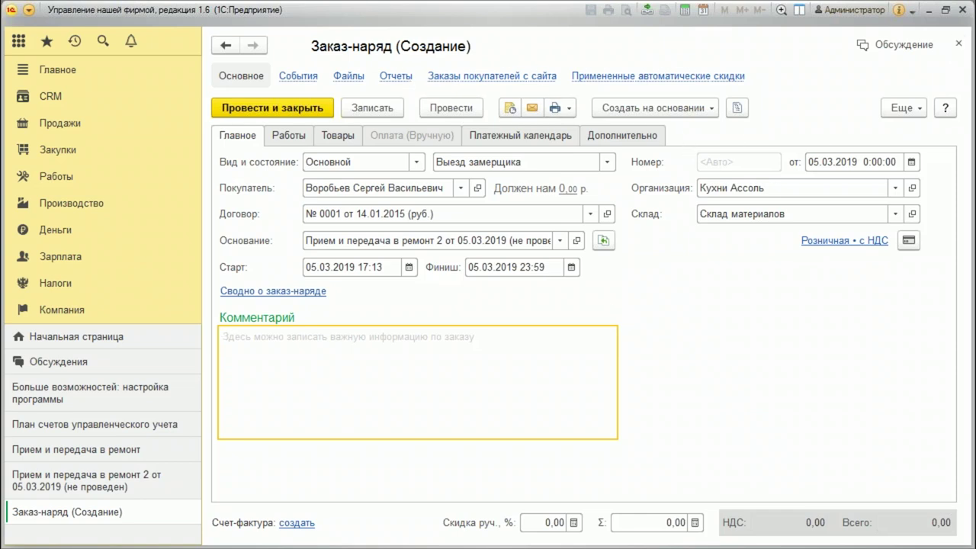
left_click(959, 44)
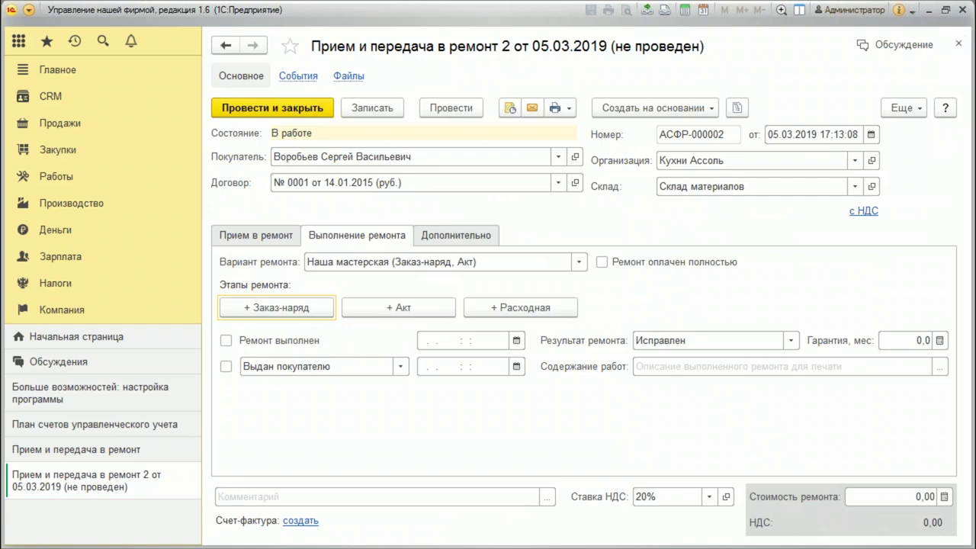
left_click(959, 44)
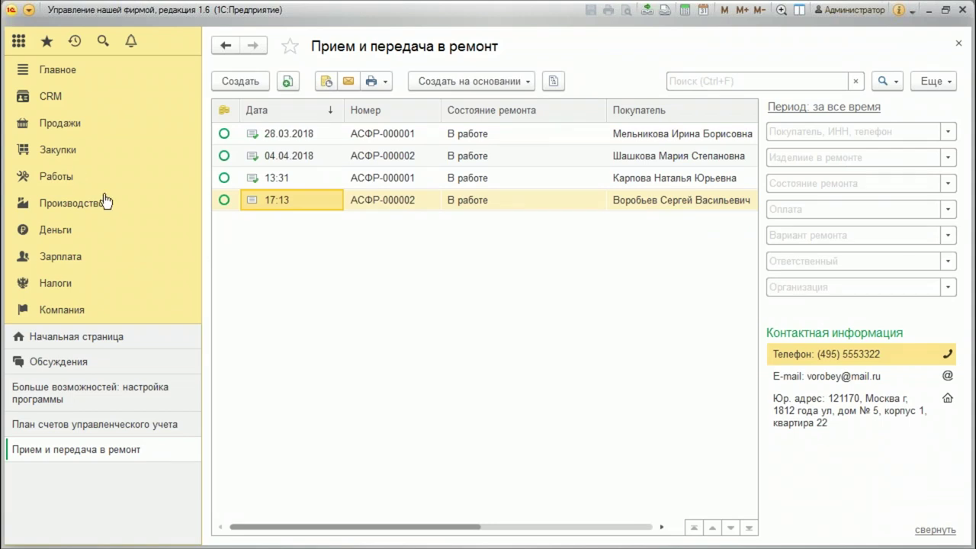
Look through the purchases and works sections and open «Выполнение этапов» from the production section
left_click(61, 158)
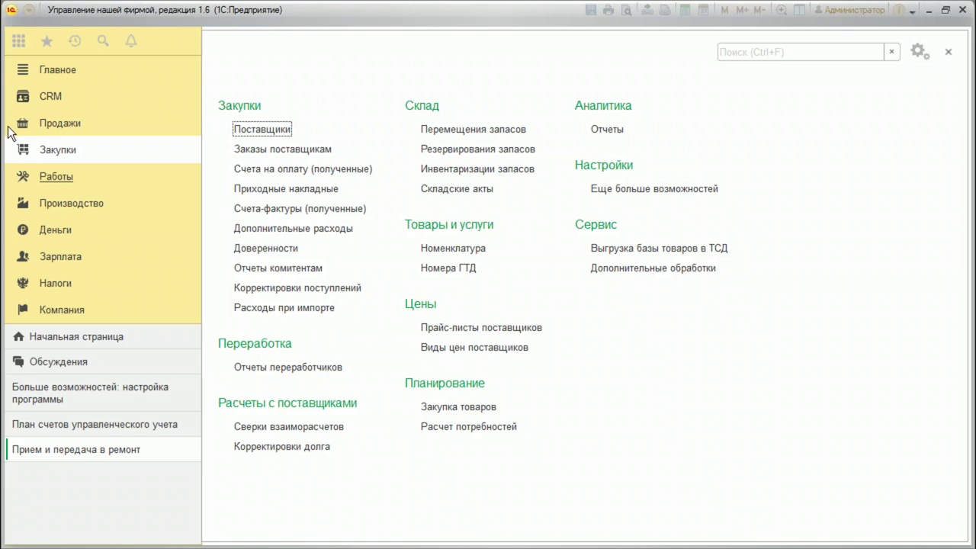
left_click(56, 177)
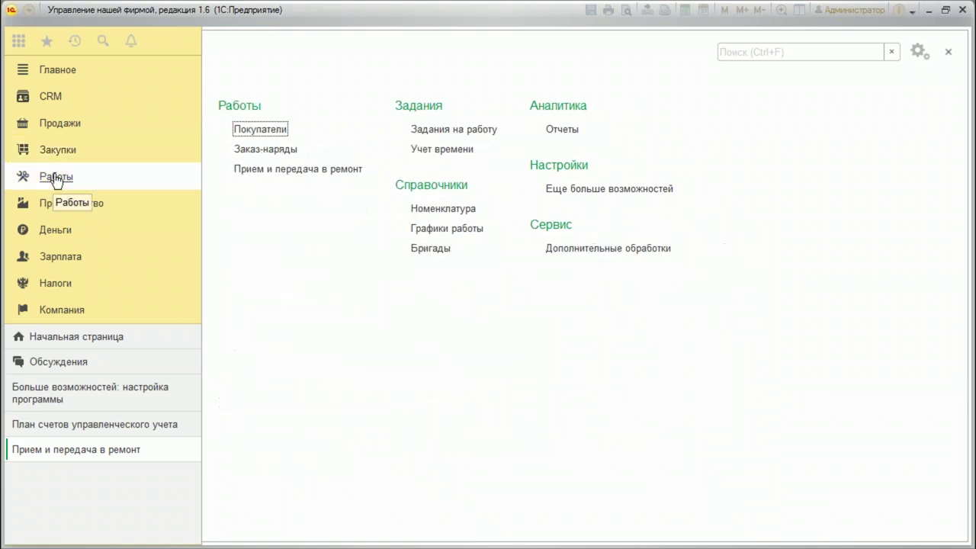
left_click(72, 206)
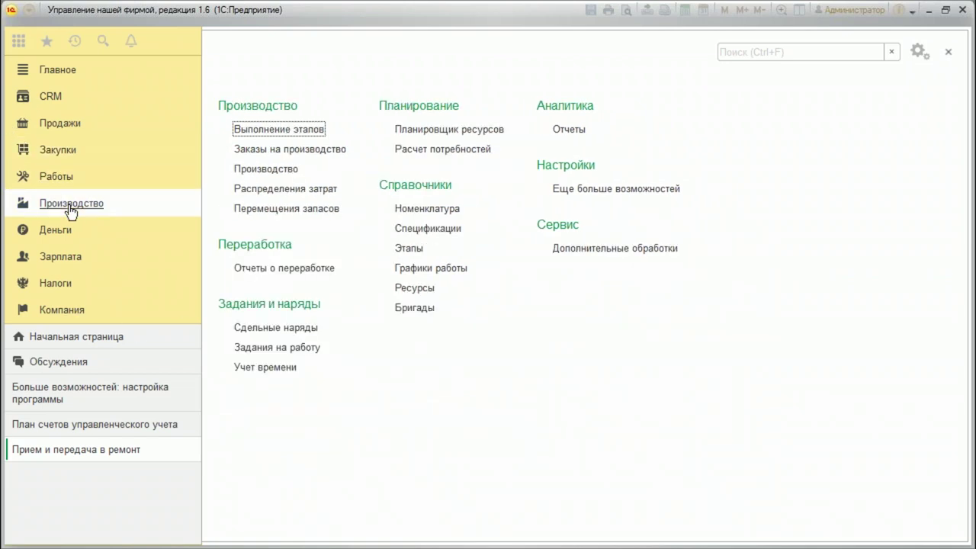
left_click(281, 130)
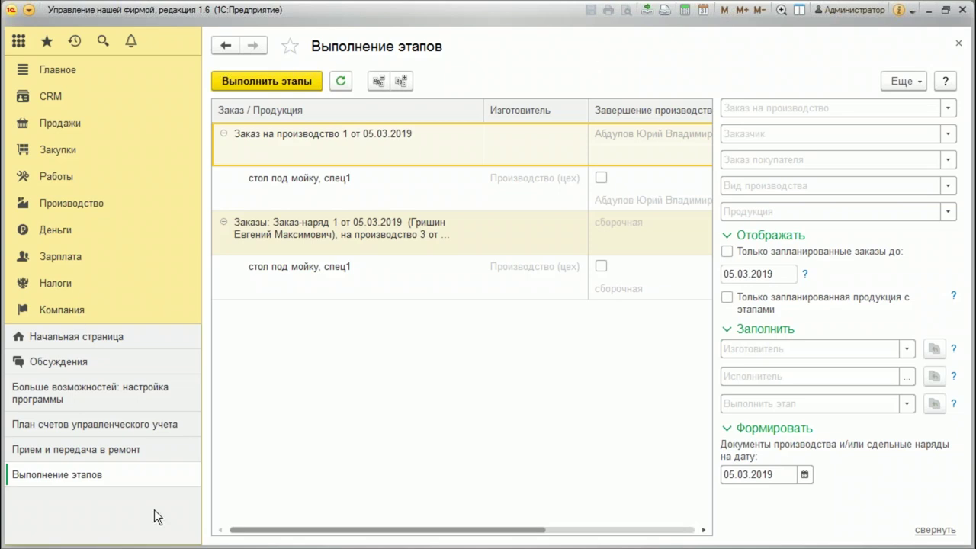
Open the first production order, dated 05.03.2019, and view the specifications available for «стол под мойку»
double_click(309, 149)
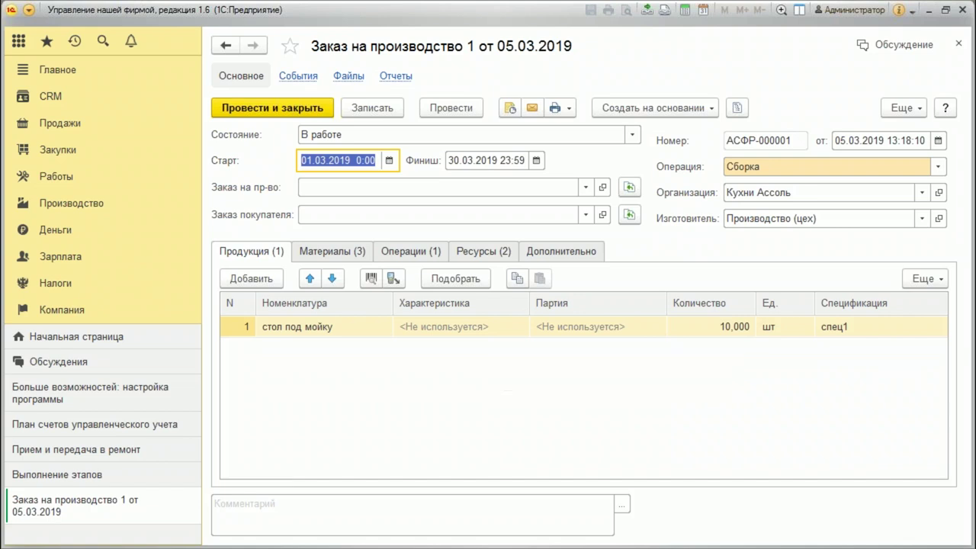
left_click(835, 326)
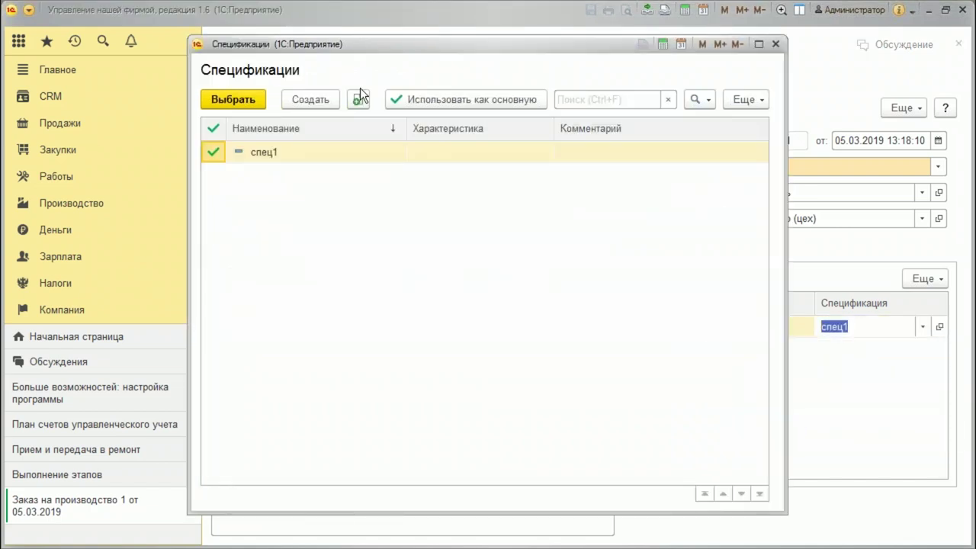
left_click(776, 45)
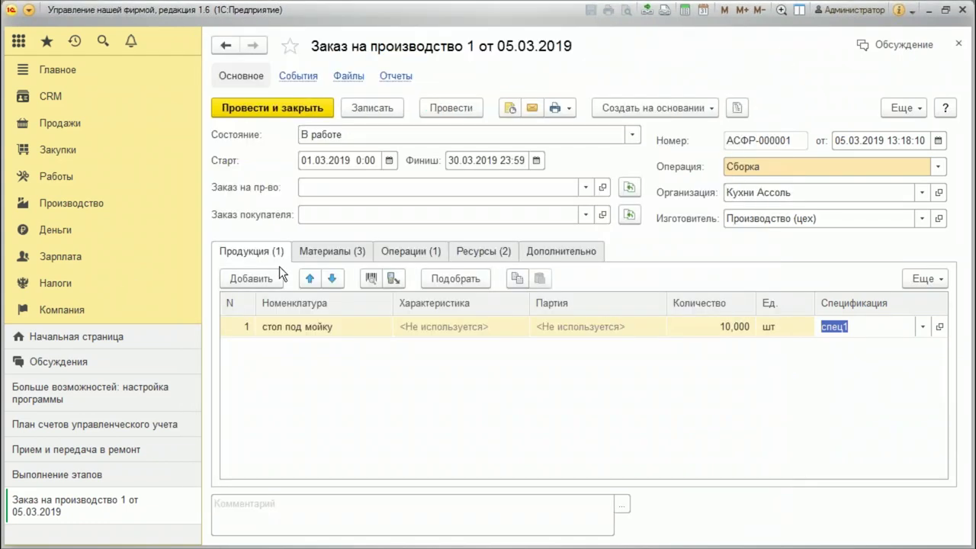
Examine the production order's materials, operations and planned resources
left_click(361, 252)
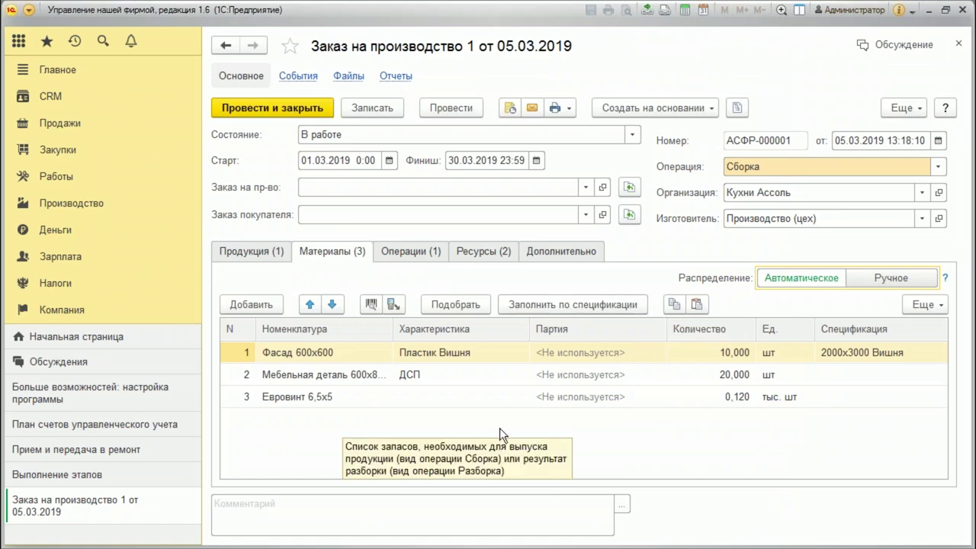
left_click(416, 250)
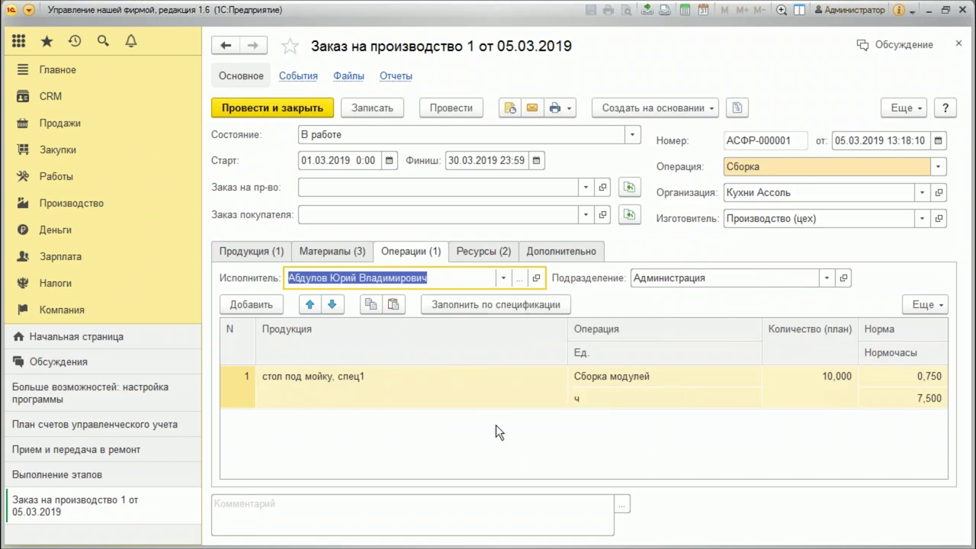
left_click(483, 252)
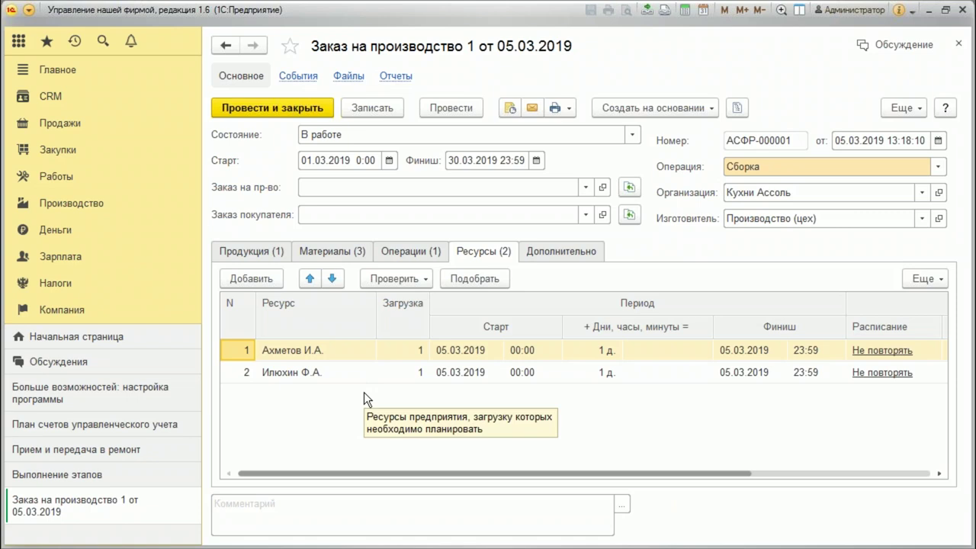
Return to the production order's product list and open the «спец1» specification of «стол под мойку»
left_click(276, 256)
left_click(873, 332)
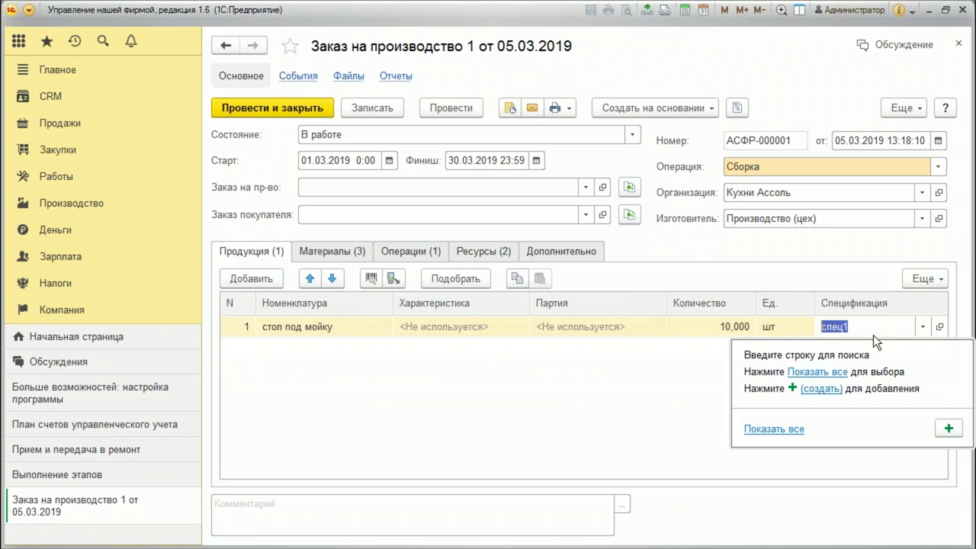
left_click(938, 327)
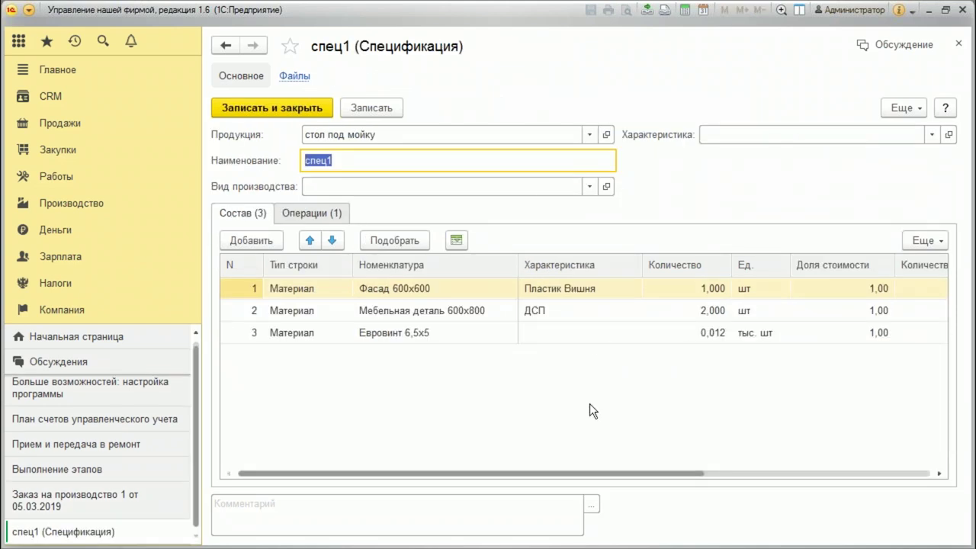
Examine the material lines «Фасад 600x600», «Мебельная деталь 600x800» and «Евровинт 6,5x5» in the «спец1» specification
left_click(428, 333)
left_click(419, 310)
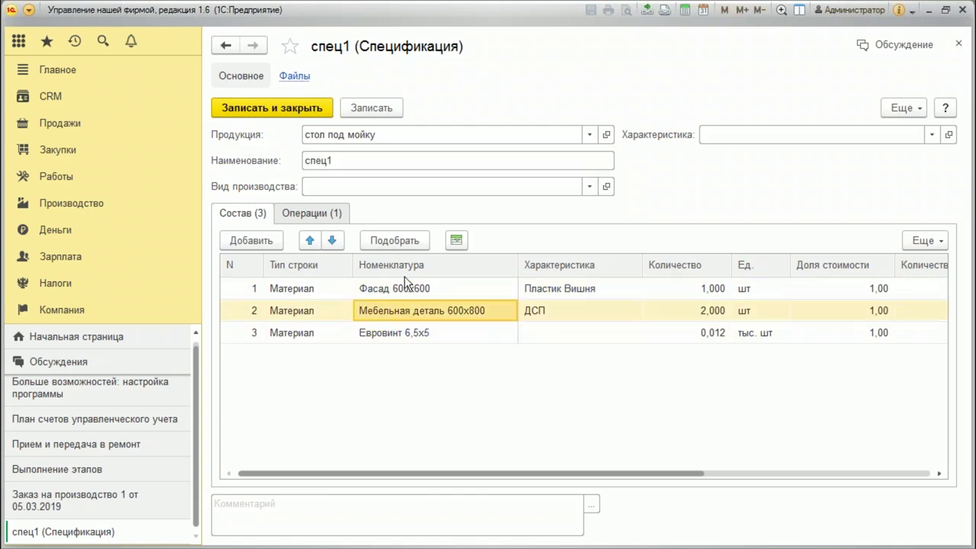
left_click(409, 292)
left_click(335, 309)
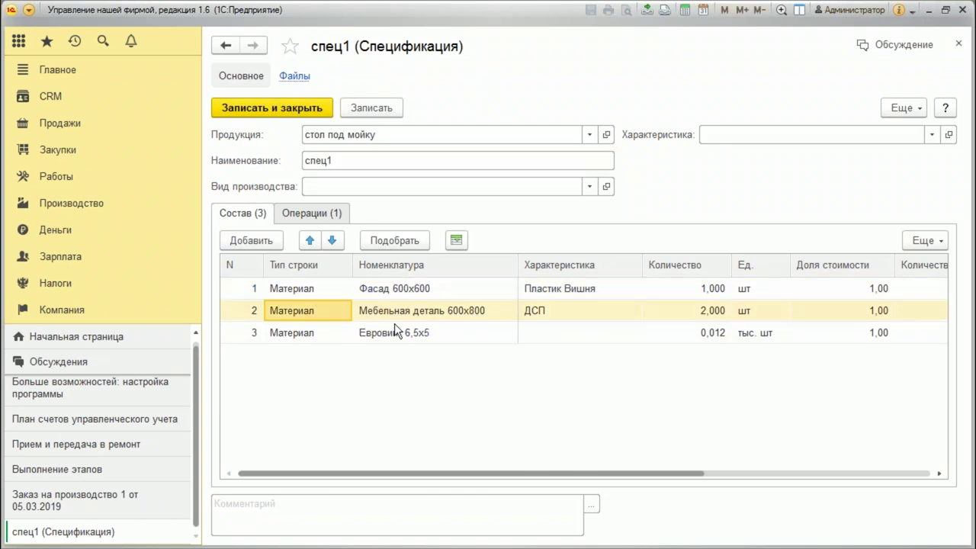
View the specification's «Сборка модулей» operation and its item card, and return to «Выполнение этапов»
left_click(290, 213)
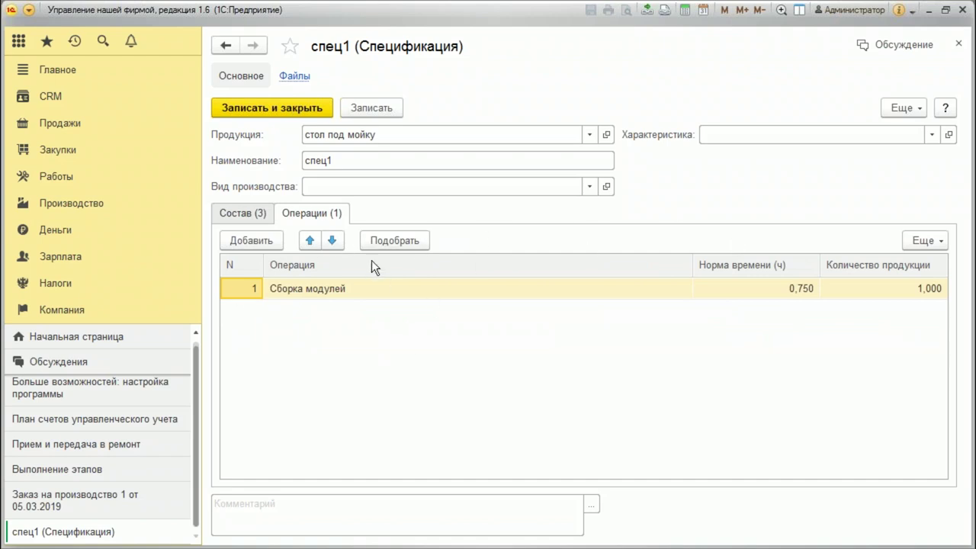
double_click(374, 288)
left_click(685, 289)
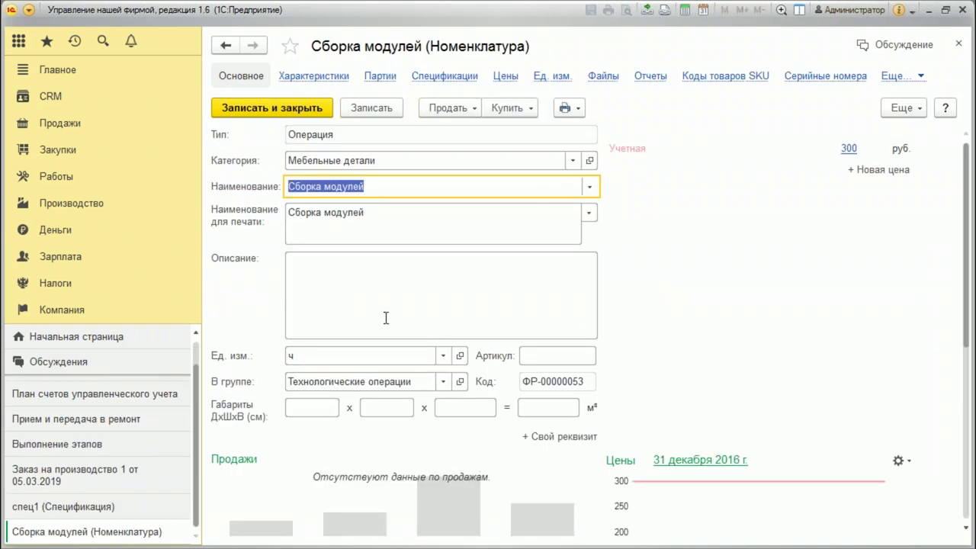
left_click(958, 46)
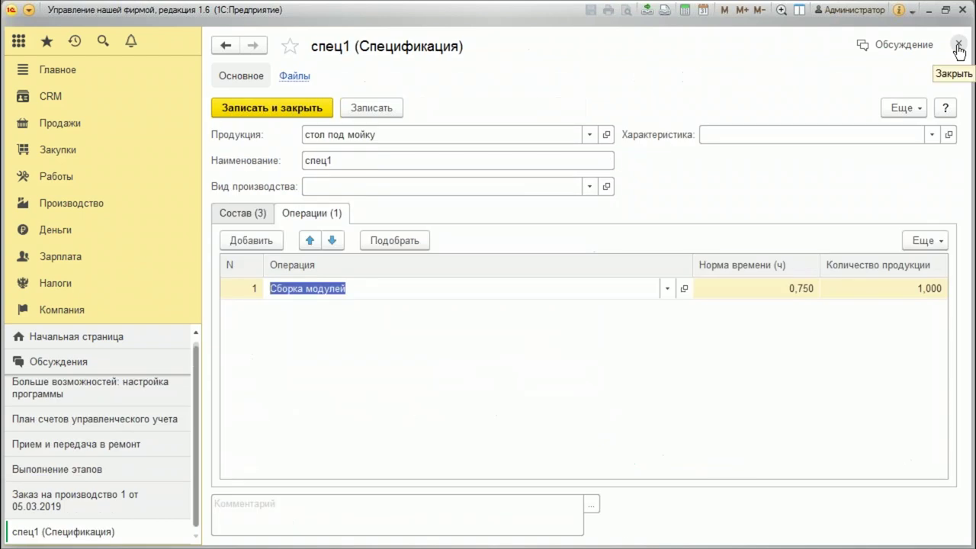
left_click(958, 45)
left_click(958, 46)
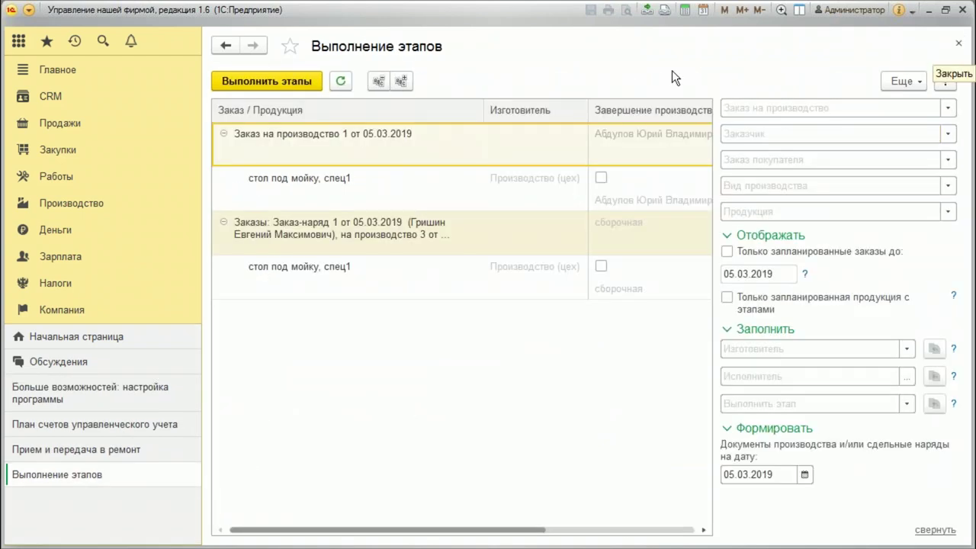
Open «Планировщик ресурсов» from the production section, examine the production orders occupying the first and third resources, and close the planner
left_click(85, 206)
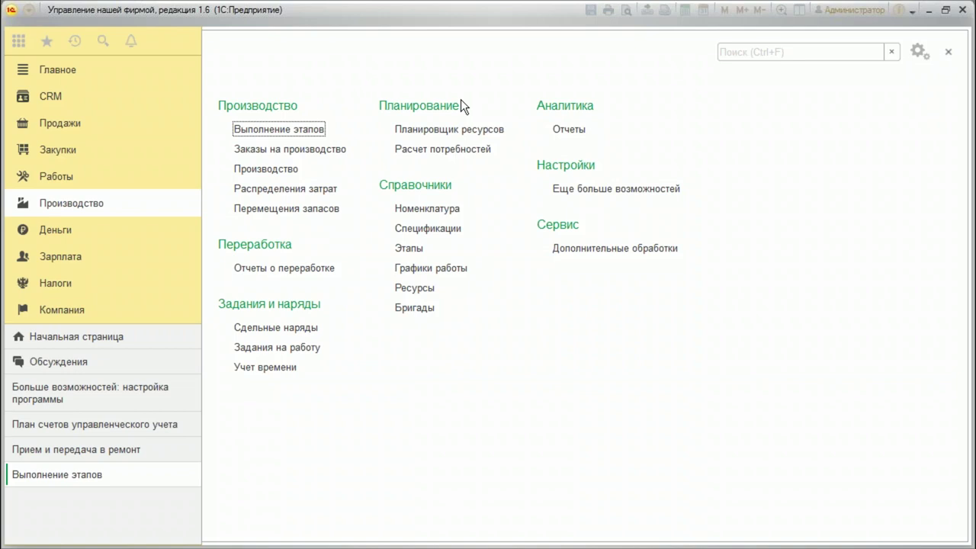
left_click(453, 128)
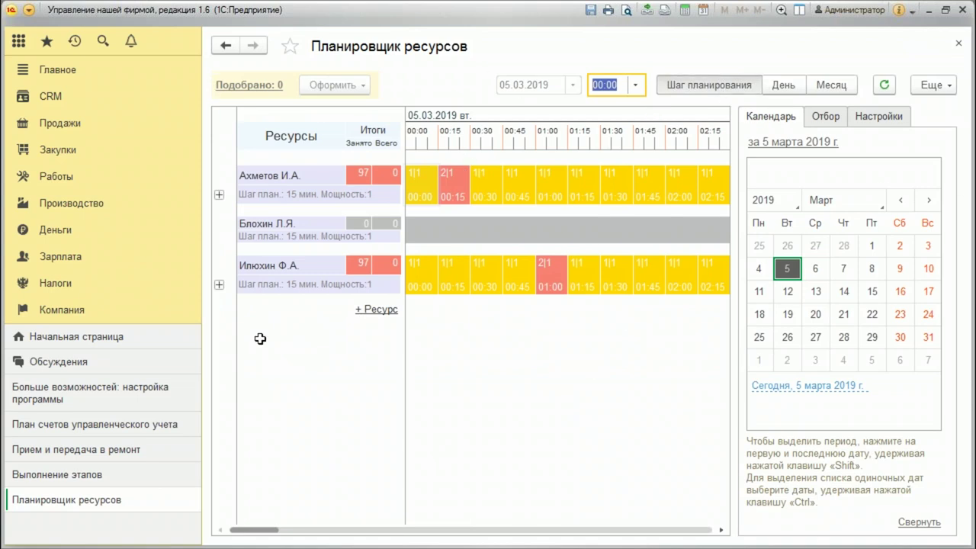
left_click(218, 195)
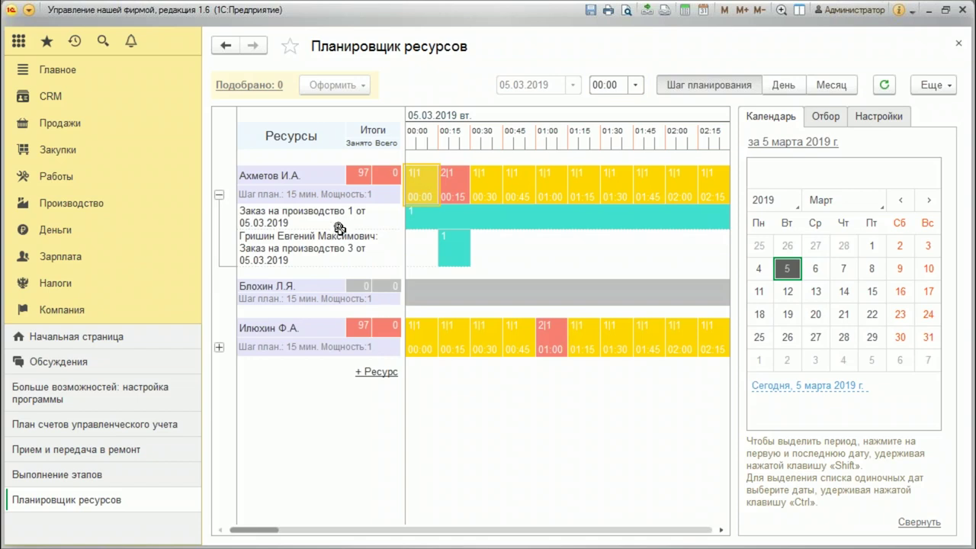
left_click(337, 216)
left_click(324, 248)
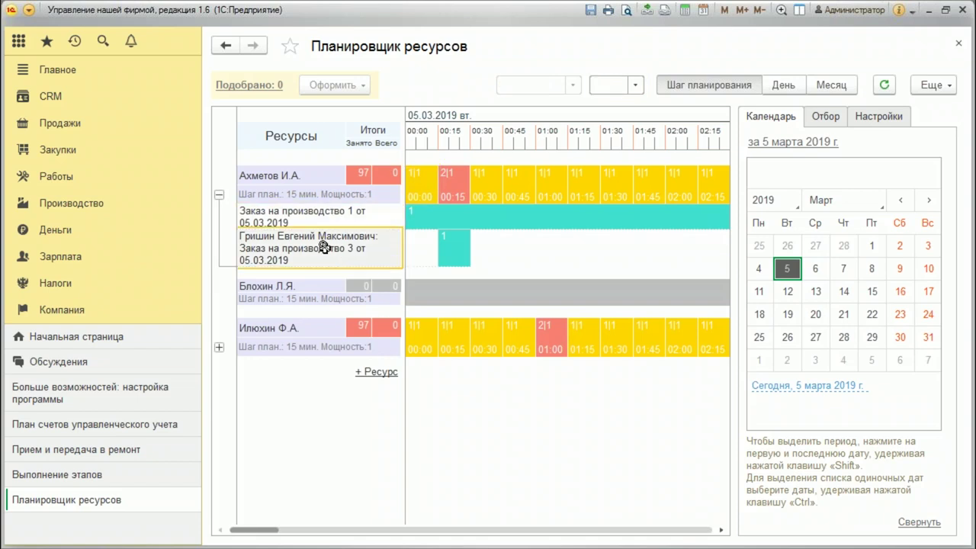
left_click(219, 347)
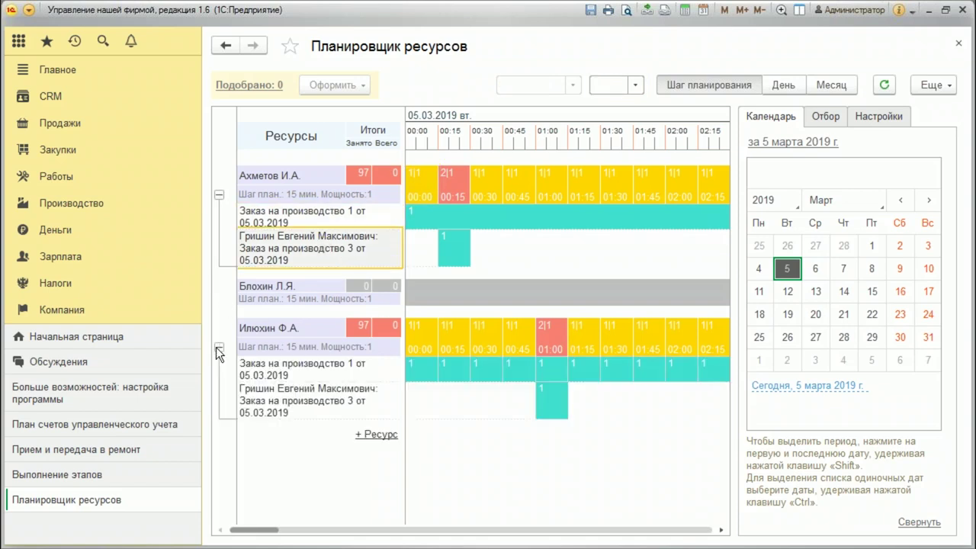
left_click(316, 366)
left_click(316, 400)
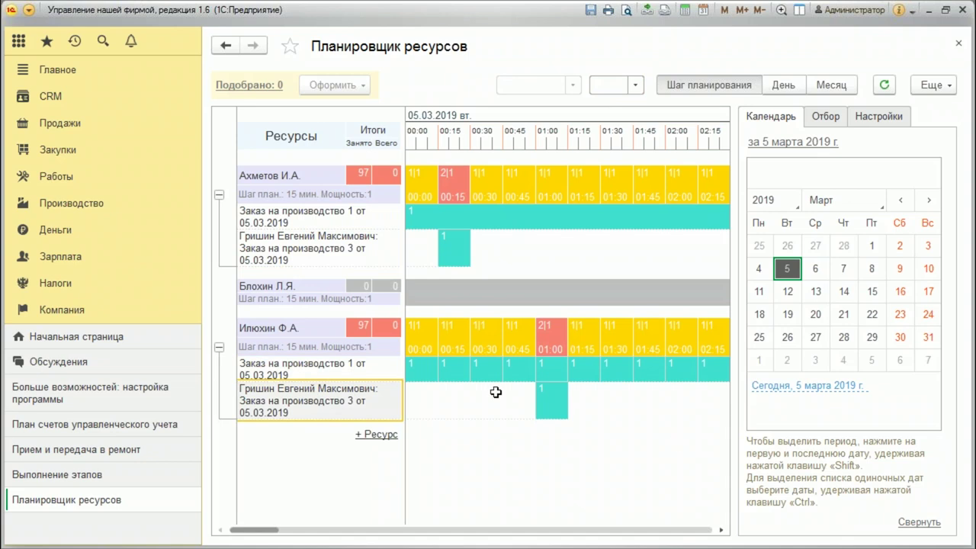
left_click(334, 376)
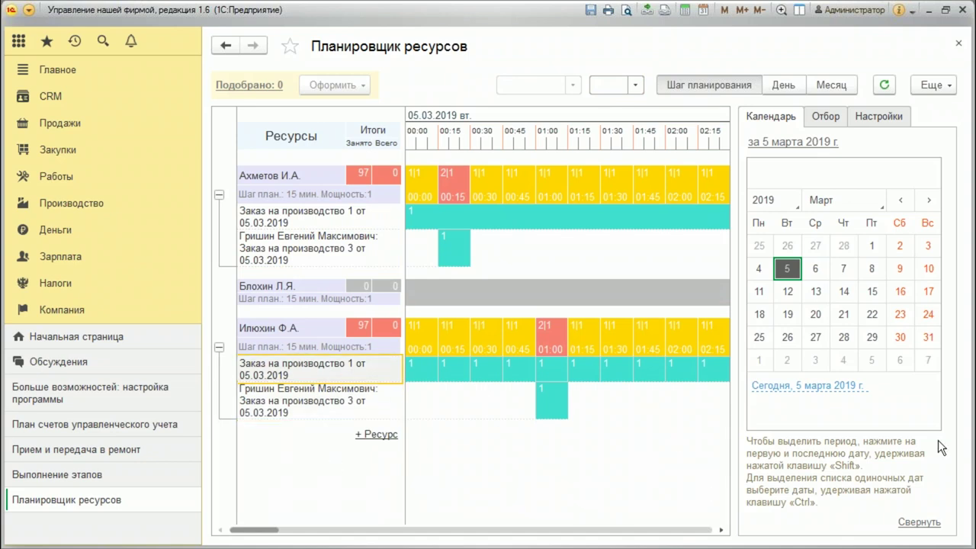
left_click(961, 47)
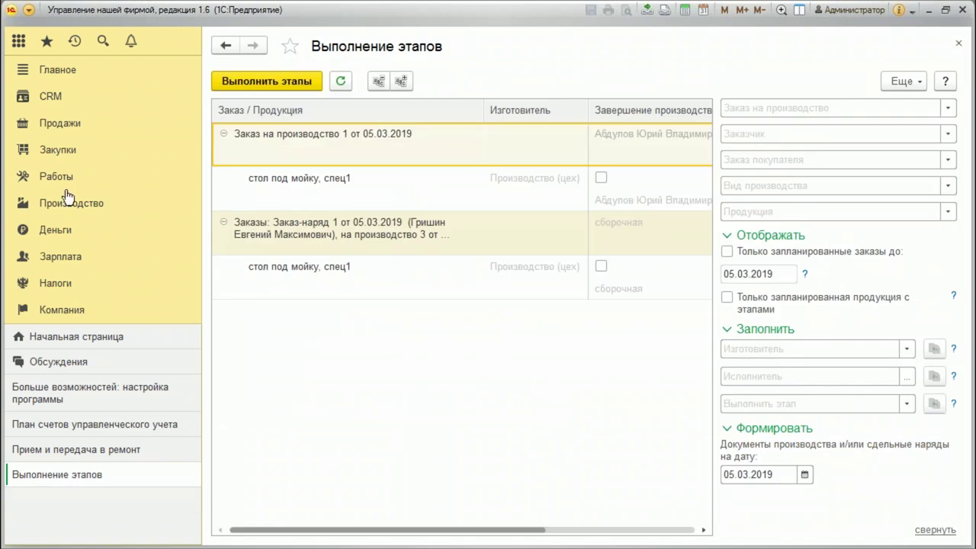
Open the production stage settings, review the stages of the «кухня новая» production type, and close its card
left_click(85, 206)
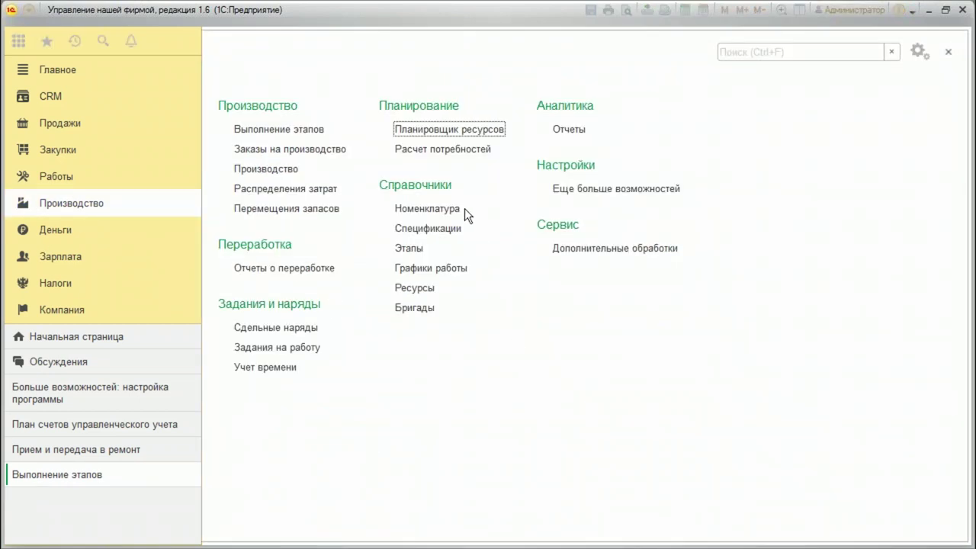
left_click(403, 249)
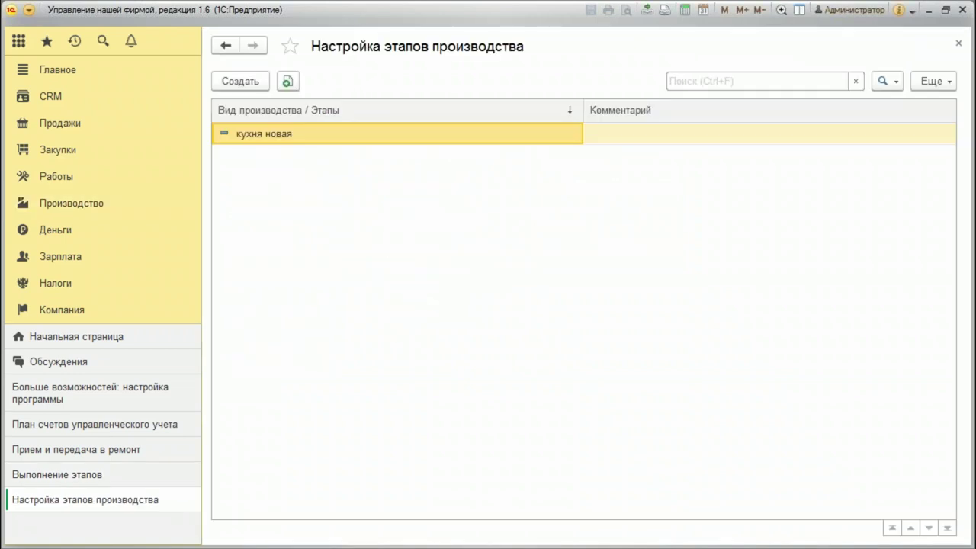
double_click(329, 138)
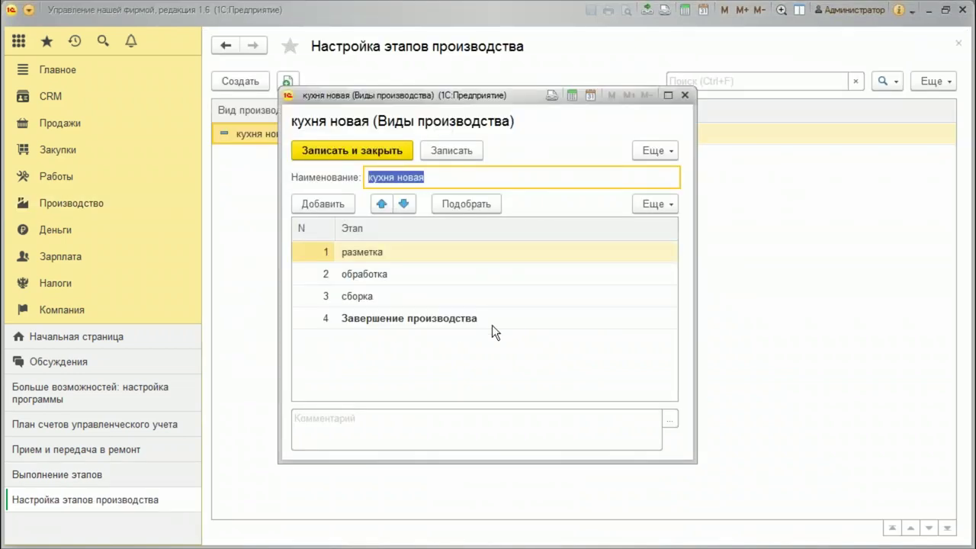
left_click(397, 273)
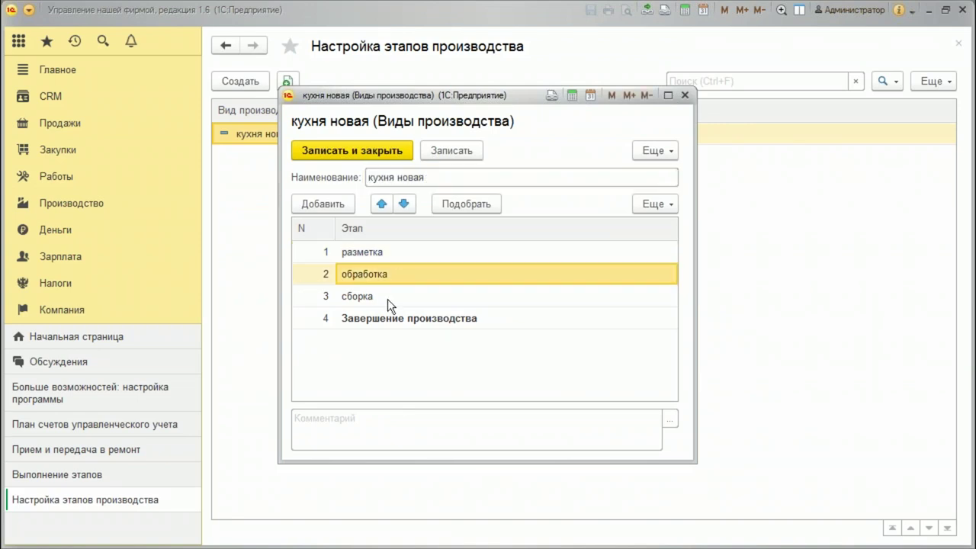
left_click(400, 296)
left_click(406, 320)
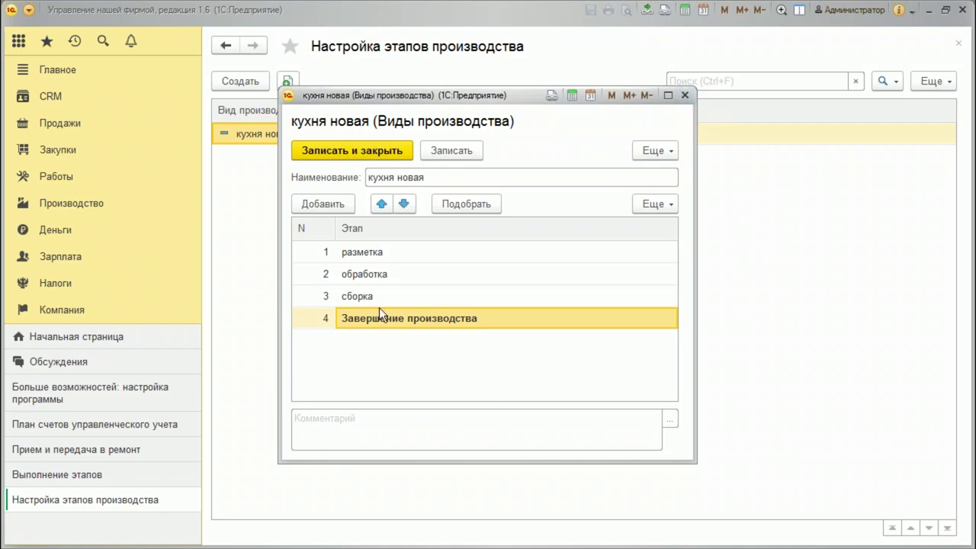
left_click(684, 96)
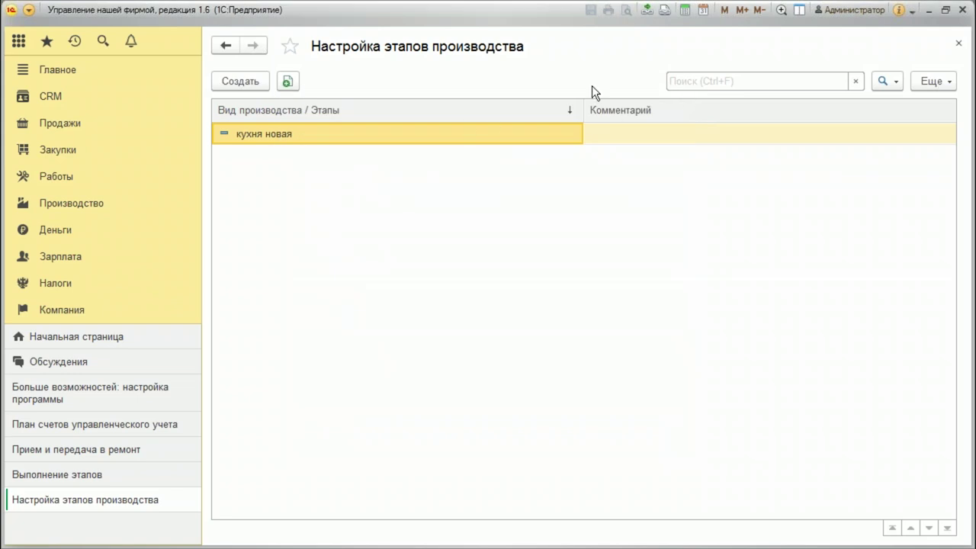
Open the list of production orders and start a new production order
left_click(68, 206)
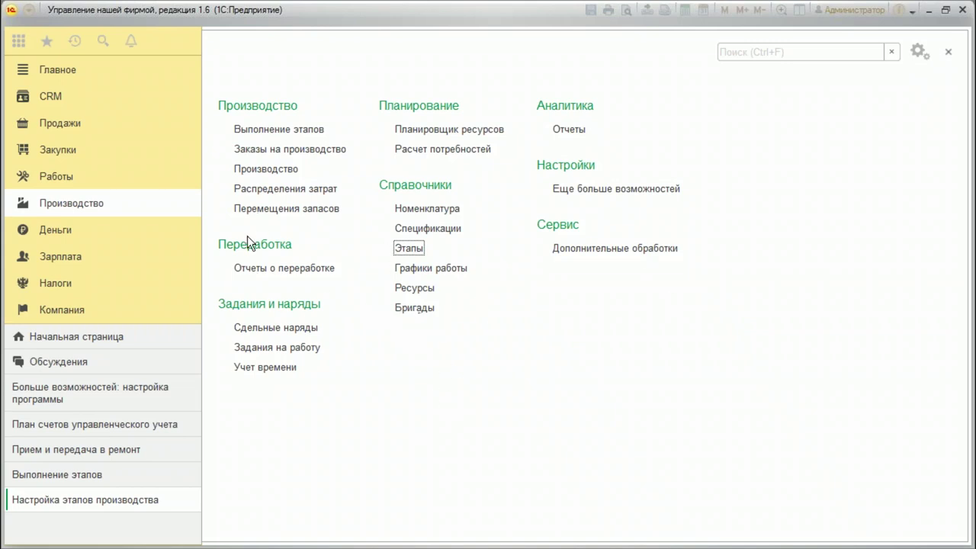
left_click(339, 150)
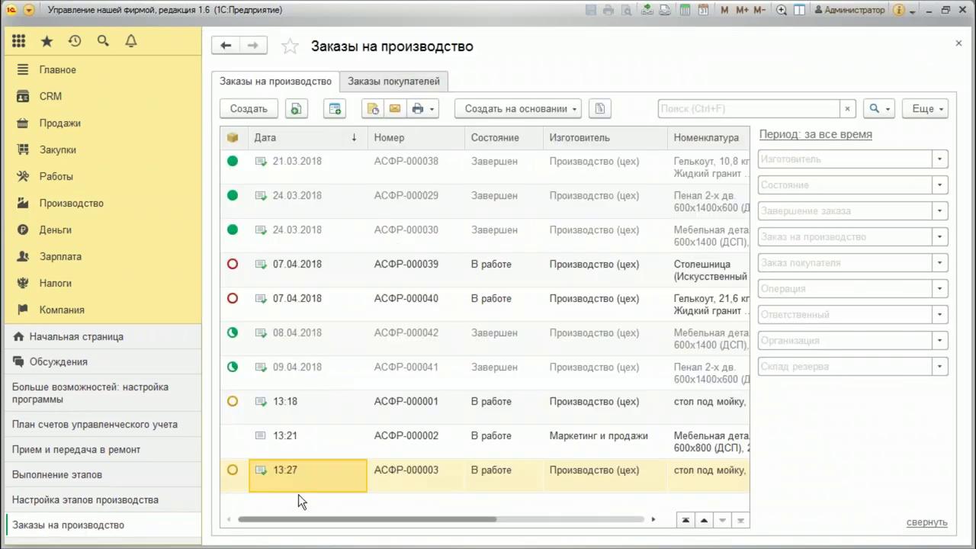
left_click(489, 483)
left_click(254, 109)
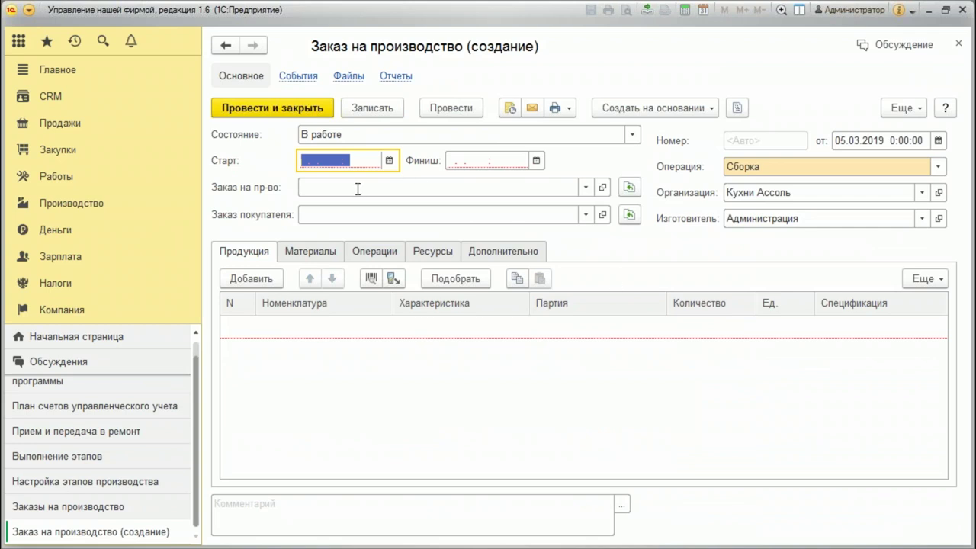
Add a «Канистра пластмассовая (Россия)» item from the full item list to the new order's products
left_click(240, 281)
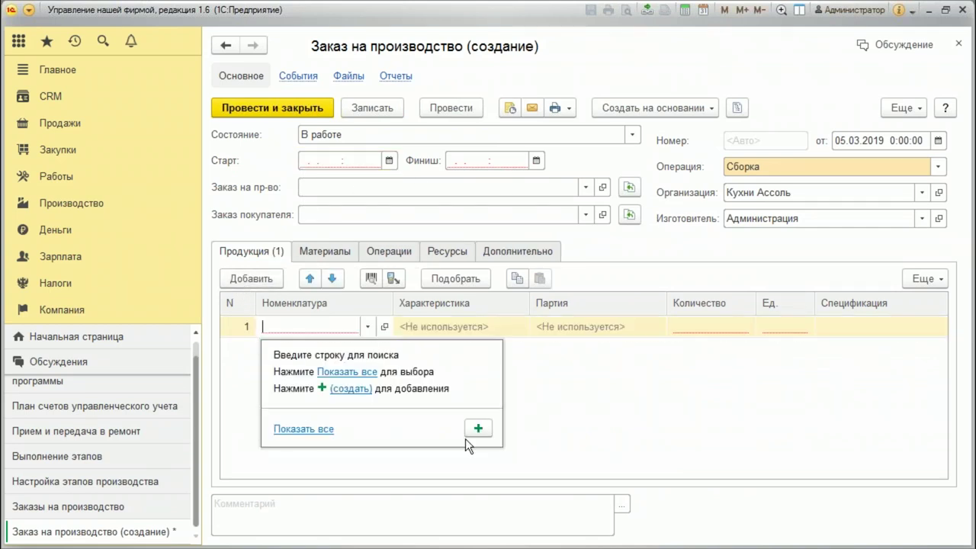
left_click(349, 372)
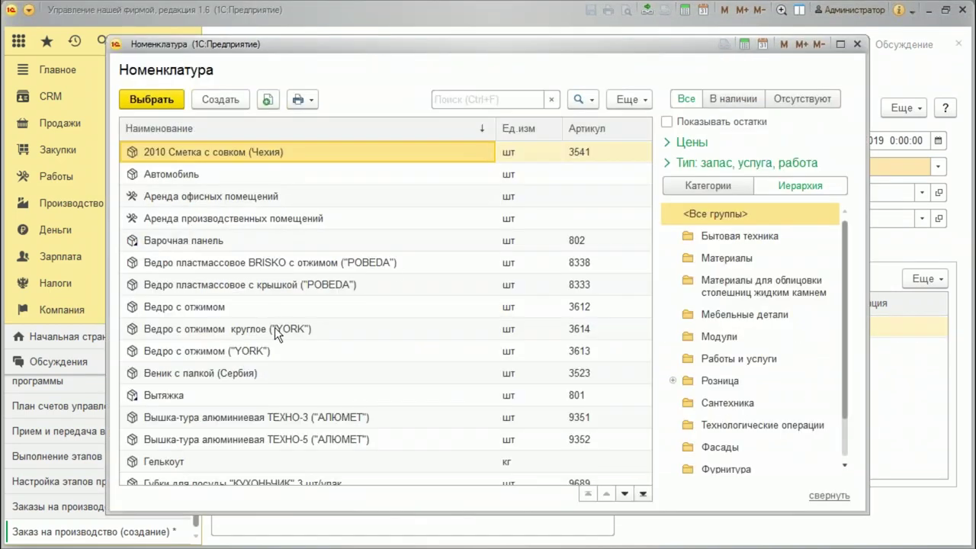
scroll(275, 327, "down", 7)
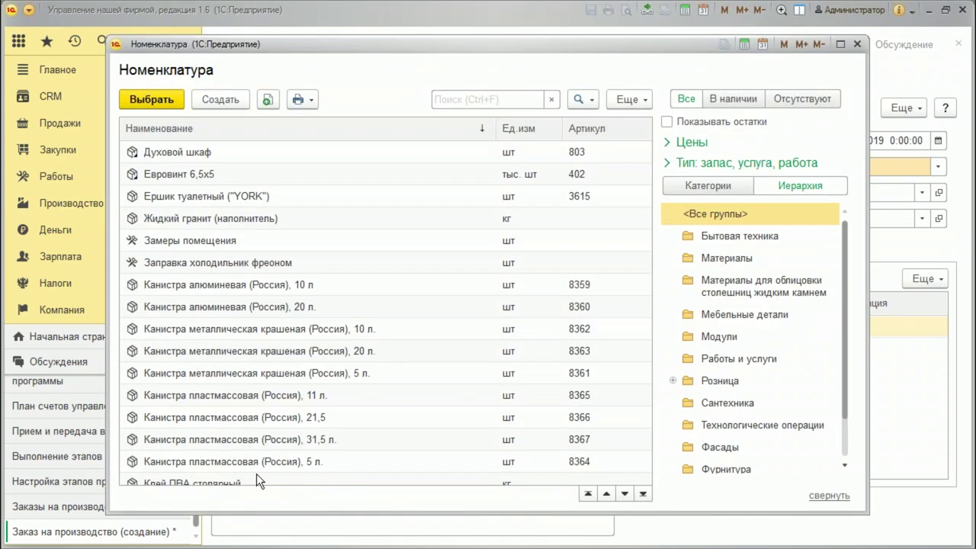
double_click(261, 431)
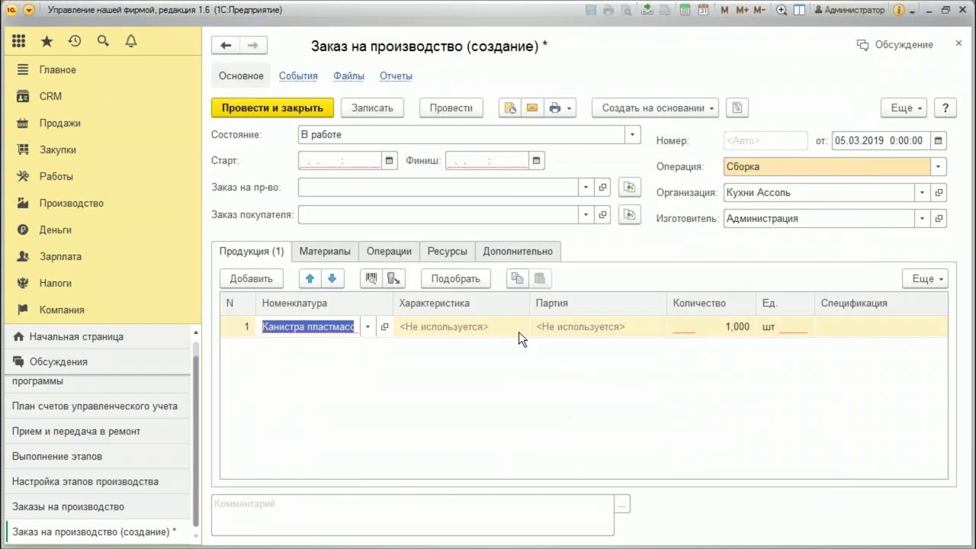
Pick the first listed resource for the 23:15 slot on 05.03.2019 in the planner and transfer it to the new production order's resources
left_click(322, 250)
left_click(380, 254)
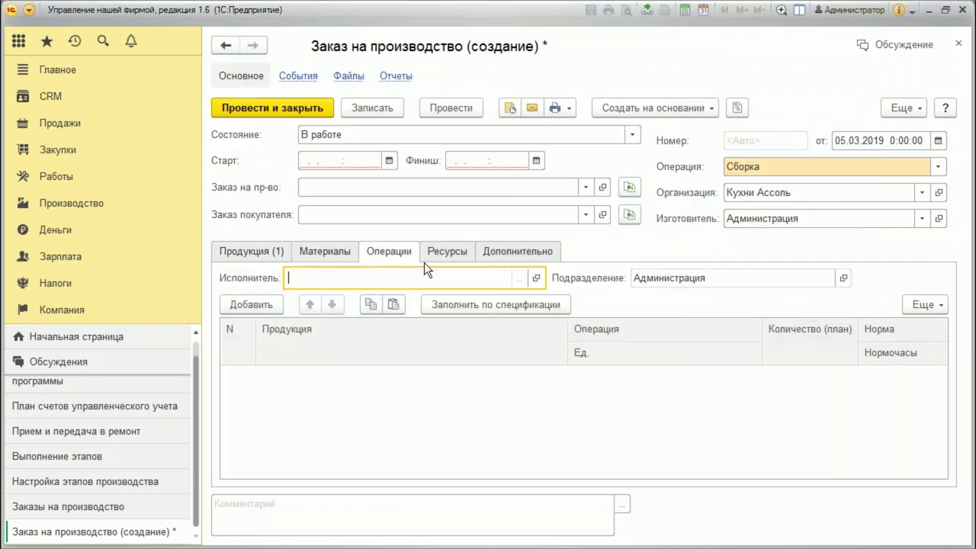
left_click(442, 253)
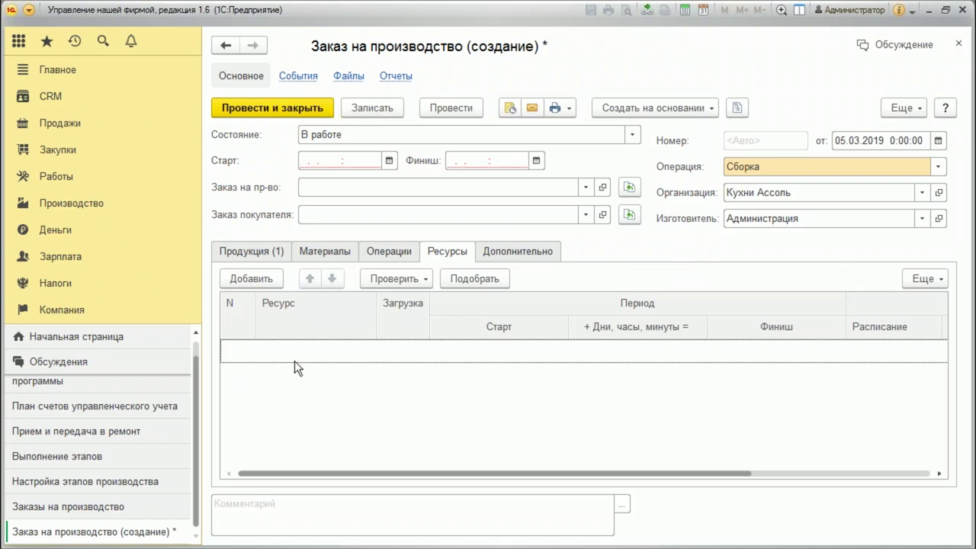
left_click(479, 278)
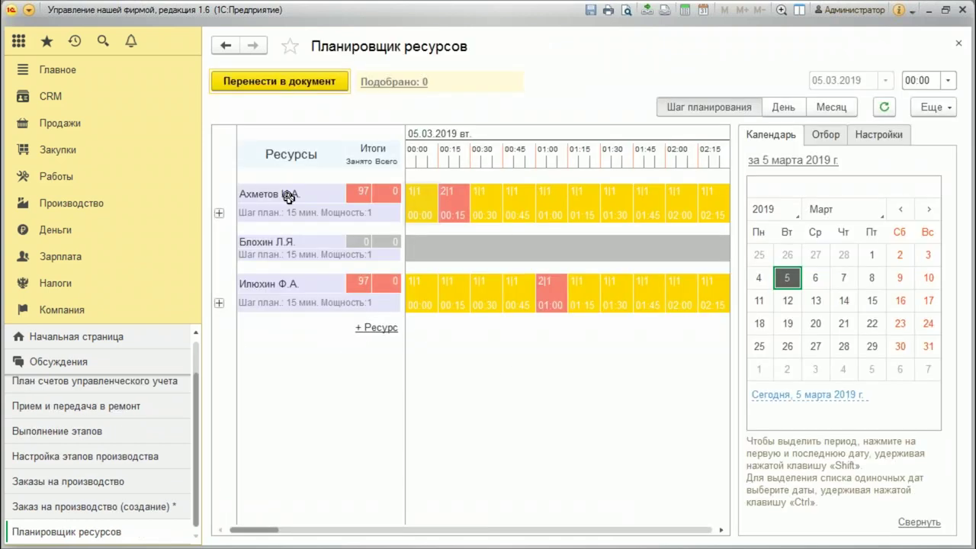
left_click(315, 376)
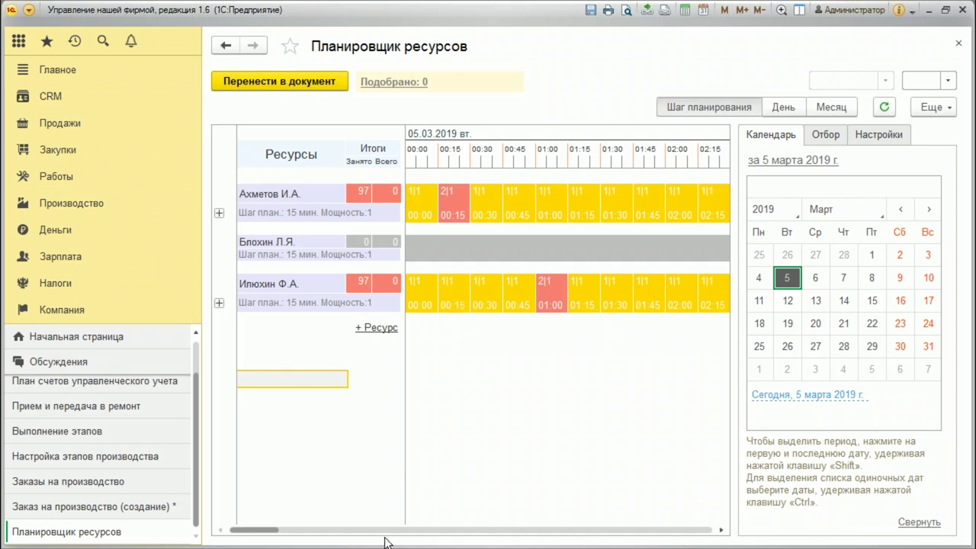
left_click_drag(255, 531, 688, 530)
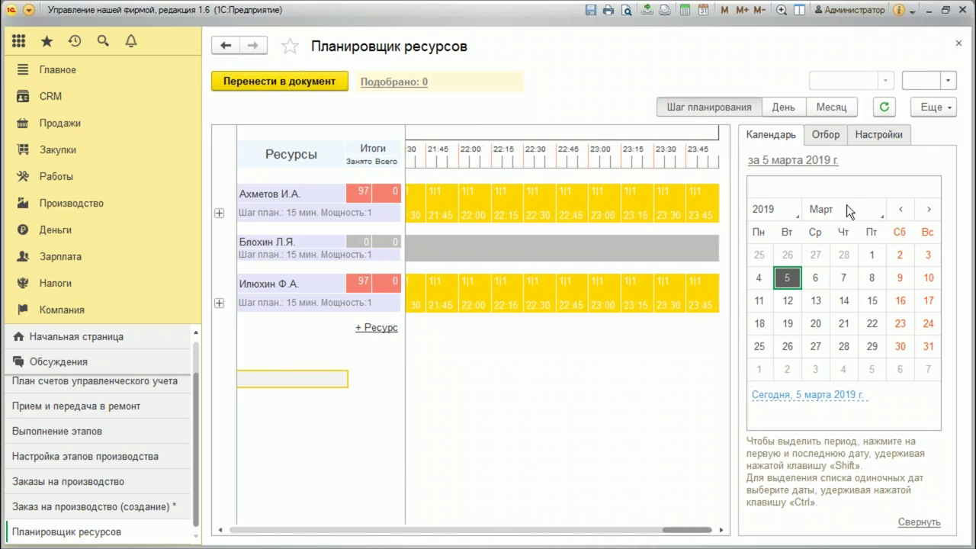
left_click(639, 205)
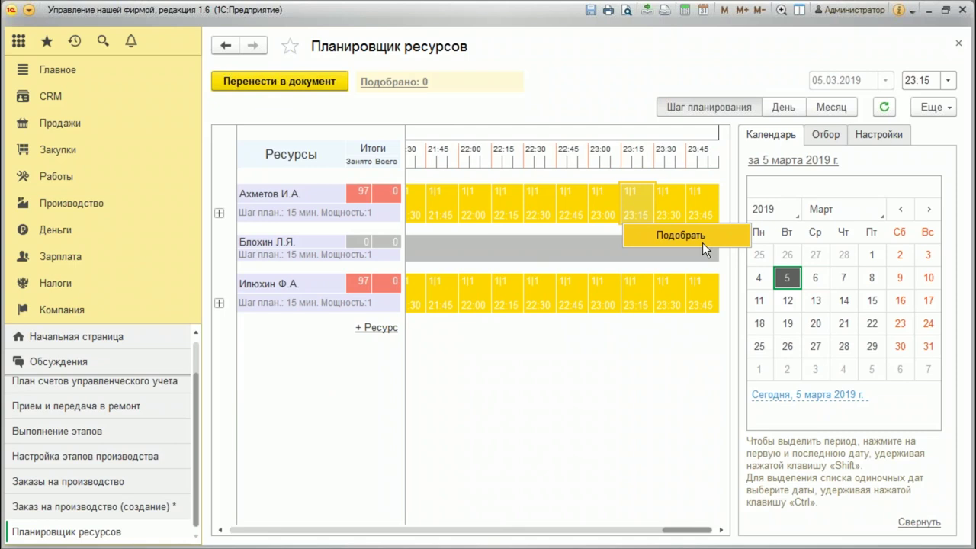
left_click(703, 242)
left_click(307, 82)
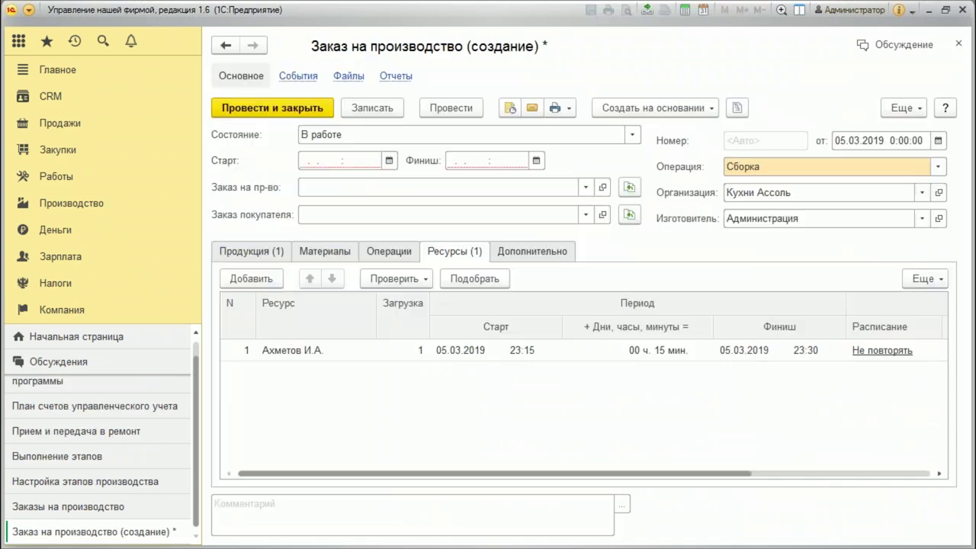
left_click(412, 352)
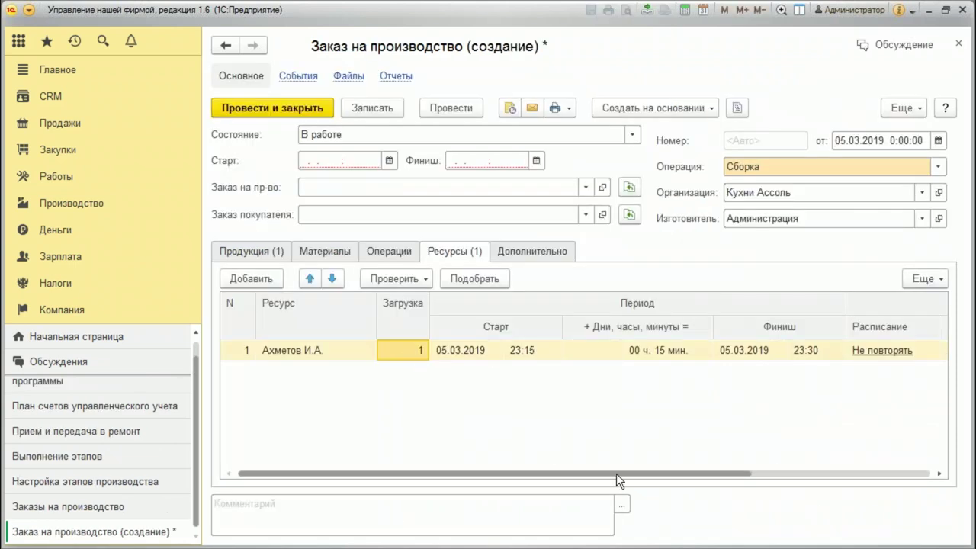
Close the new production order without saving it
left_click(959, 44)
left_click(508, 293)
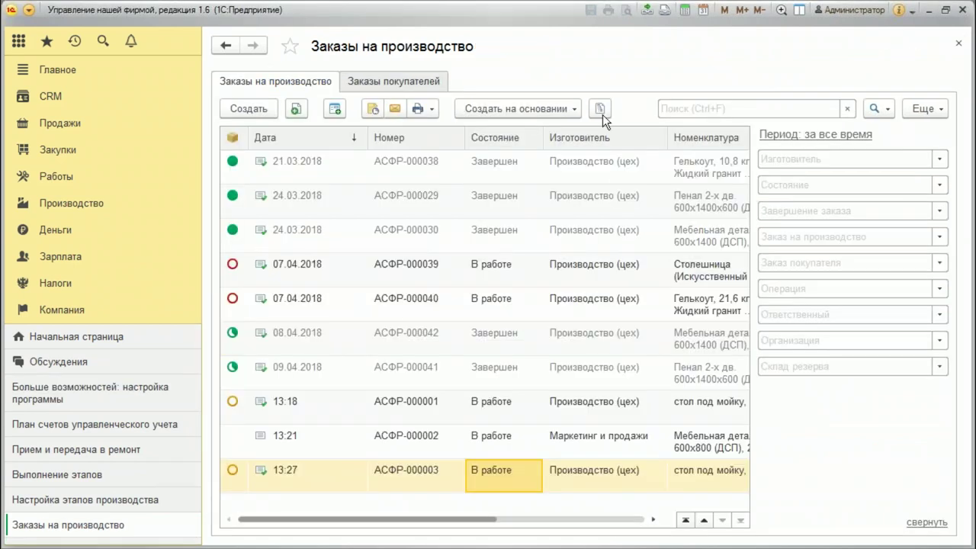
Open the time tracking documents, review the «Производство (цех)» timesheet dated 22.03.2018, and close it
left_click(83, 206)
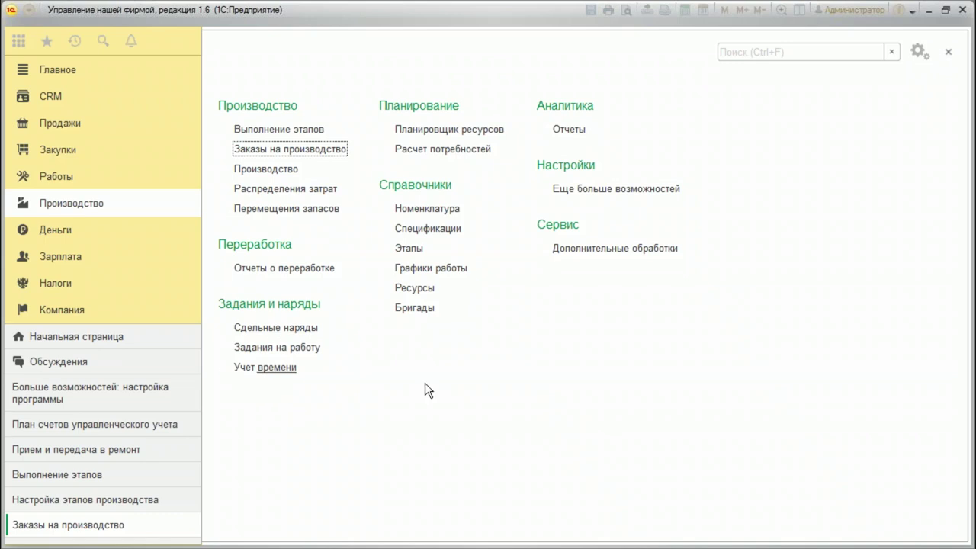
left_click(283, 368)
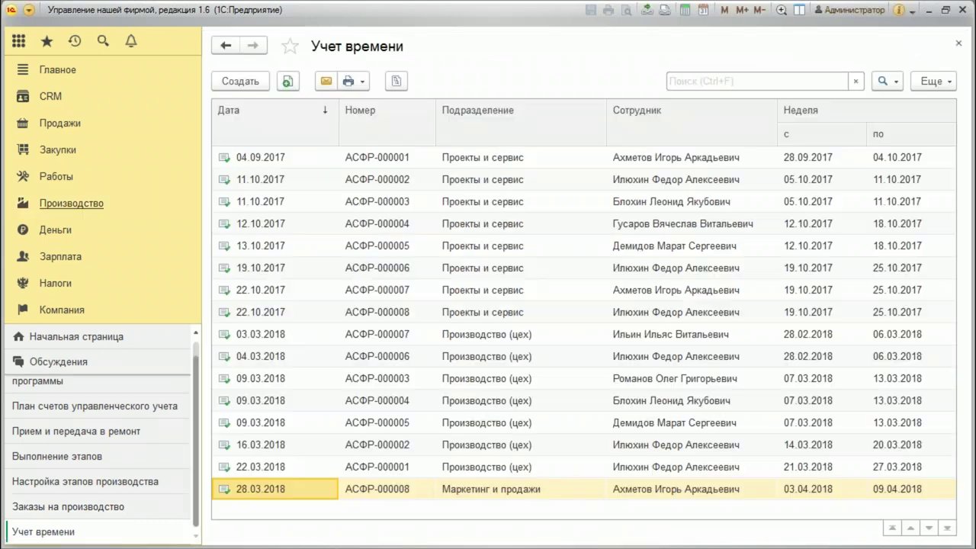
left_click(485, 467)
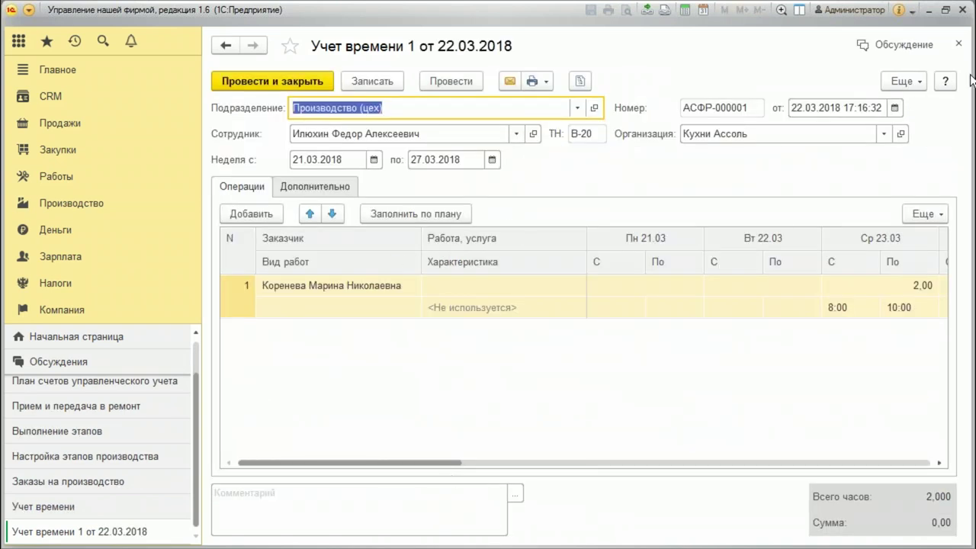
left_click(959, 43)
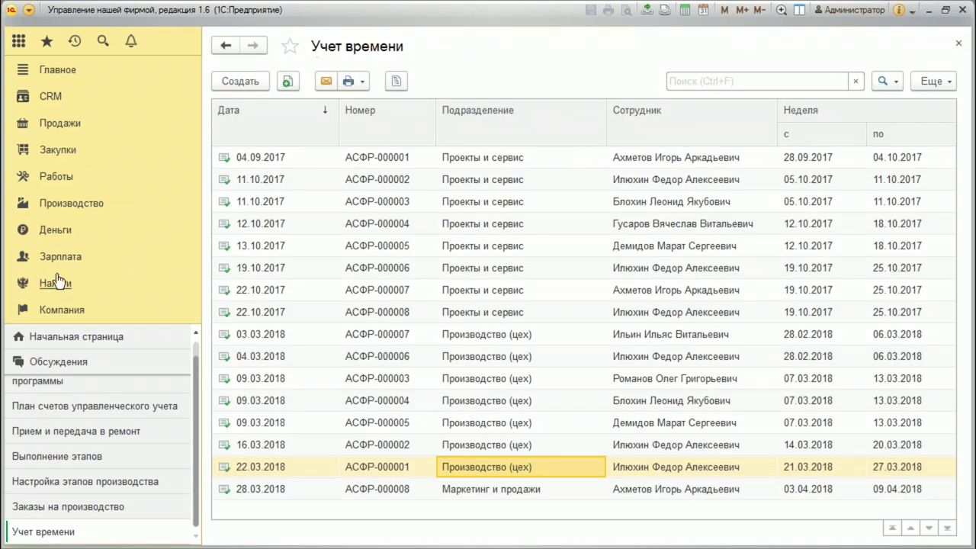
Open the list of work crews, review the members of the «сборочная» crew, and close its card
left_click(76, 203)
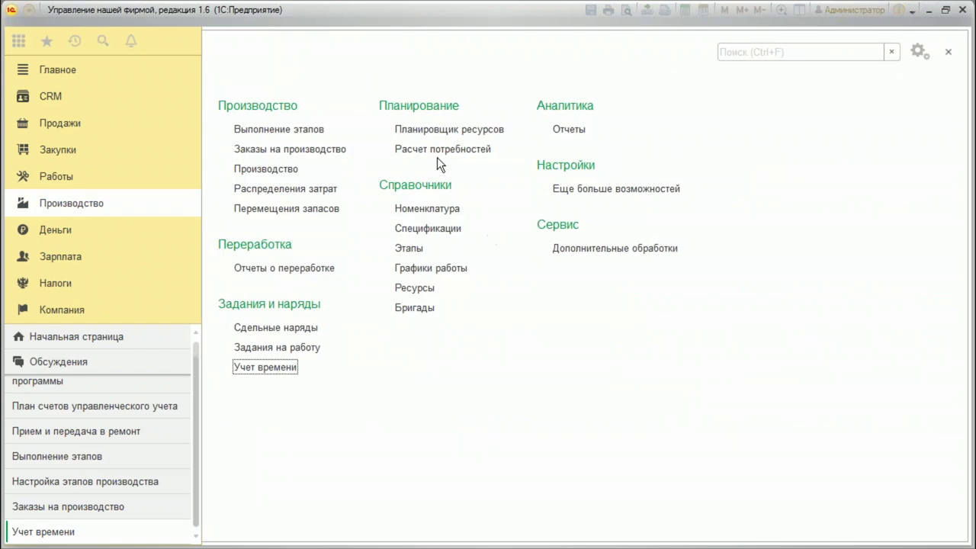
left_click(396, 308)
double_click(294, 131)
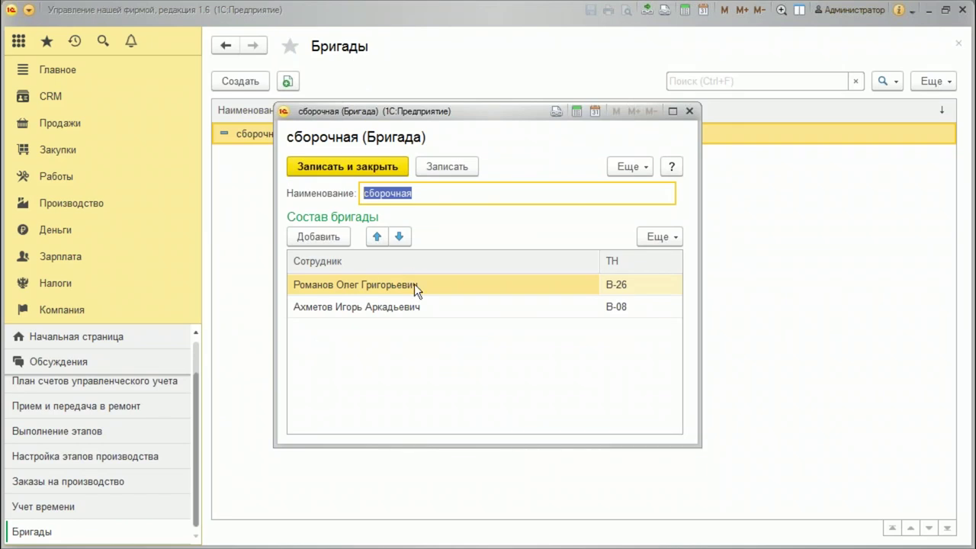
left_click(690, 112)
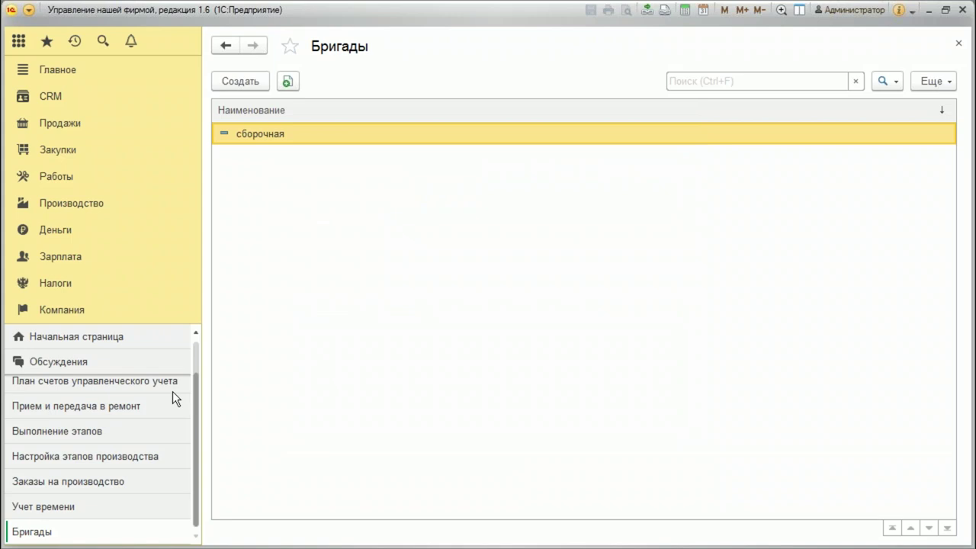
From the stage execution list, open the first production order dated 05.03.2019 and review its assigned resources
left_click(72, 204)
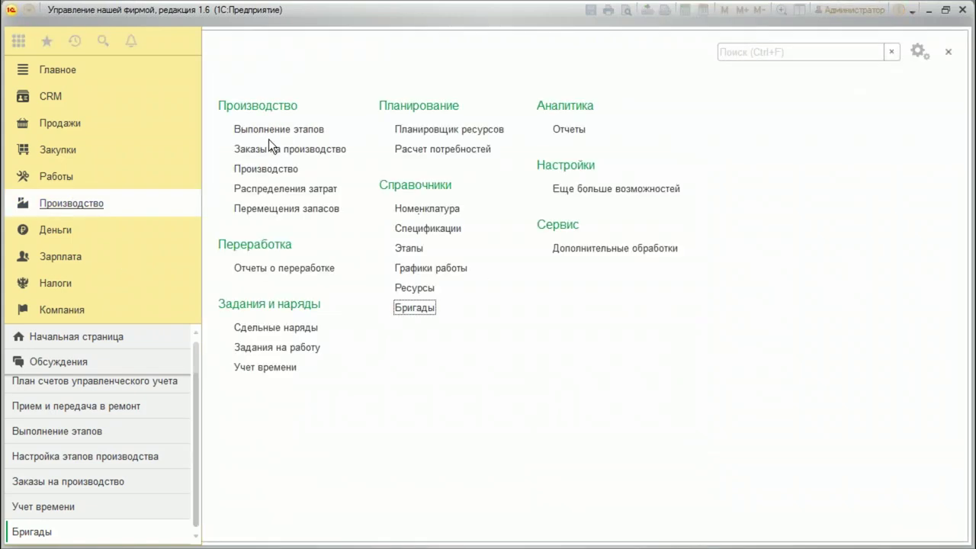
left_click(297, 130)
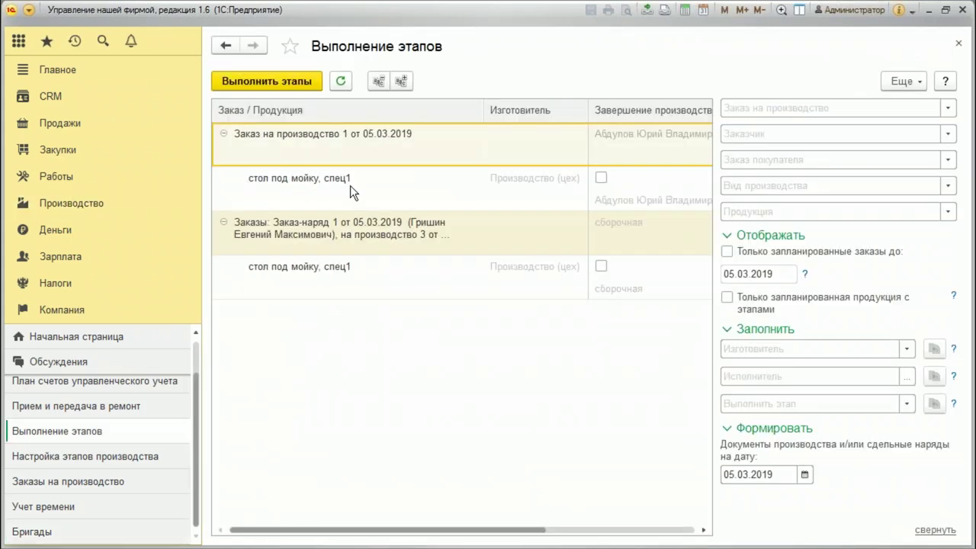
double_click(357, 158)
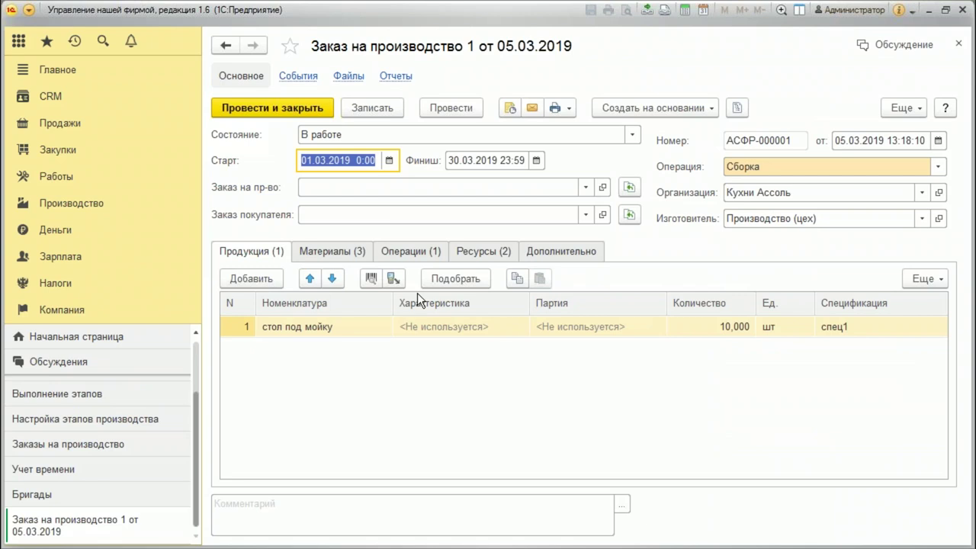
left_click(471, 253)
left_click(319, 373)
left_click(464, 352)
left_click(443, 374)
left_click(325, 353)
left_click(327, 372)
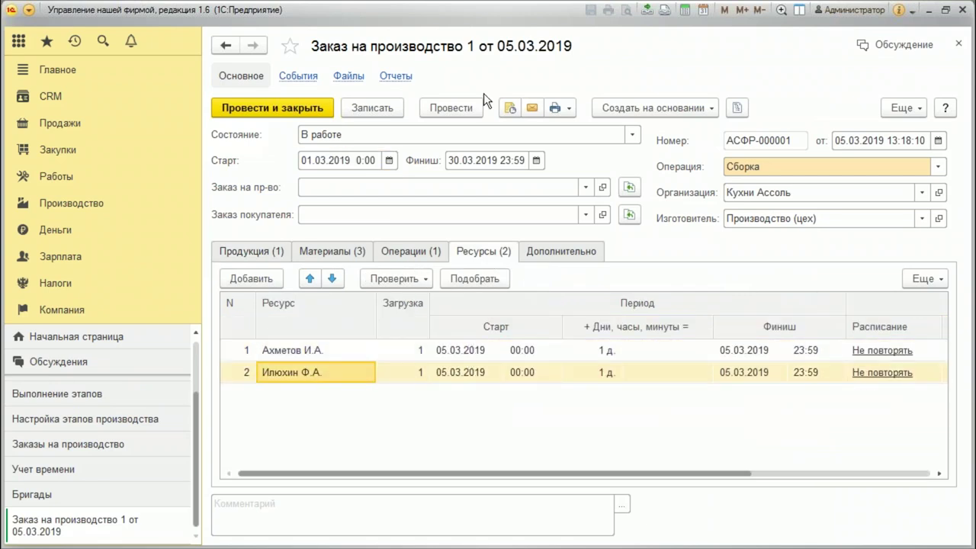
Recheck the composition of the «сборочная» crew, then close its card and the crew list
left_click(72, 203)
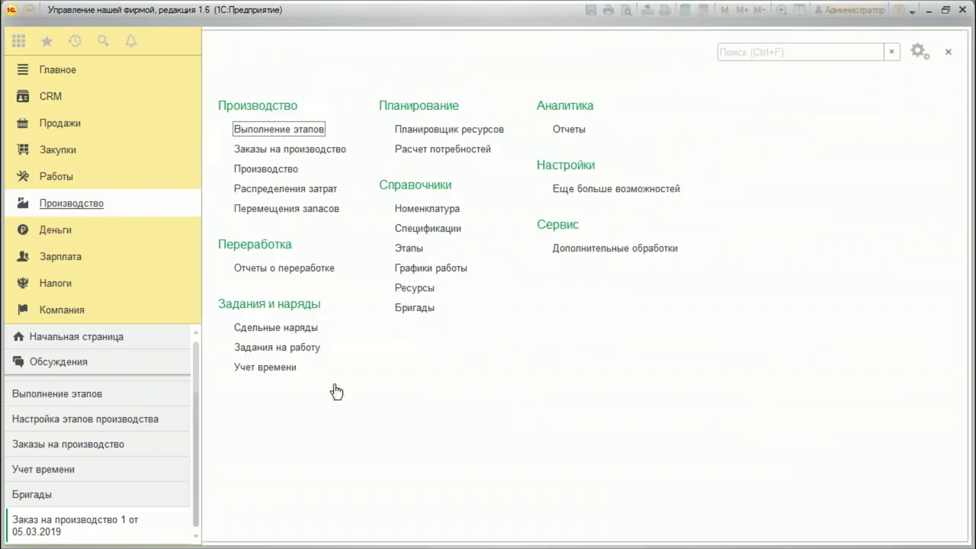
left_click(414, 309)
double_click(275, 134)
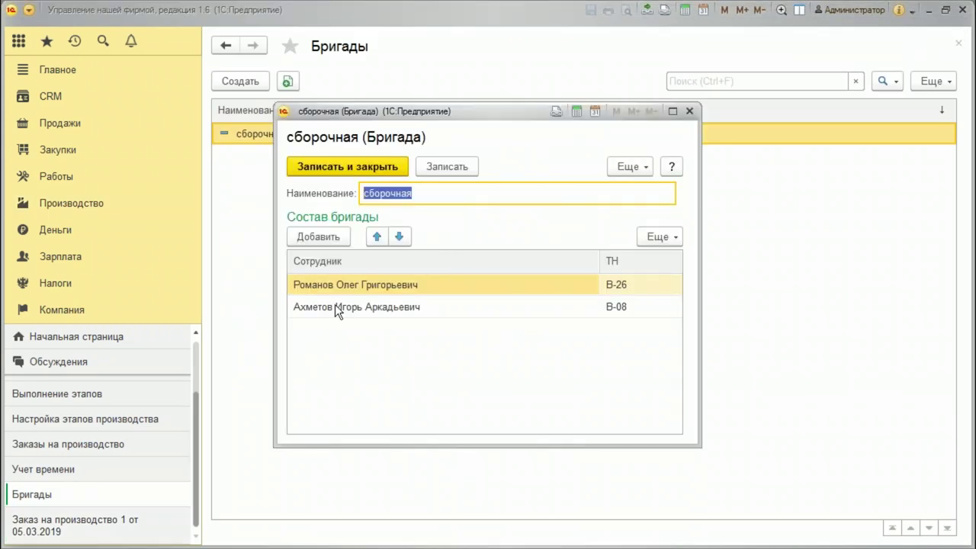
left_click(690, 111)
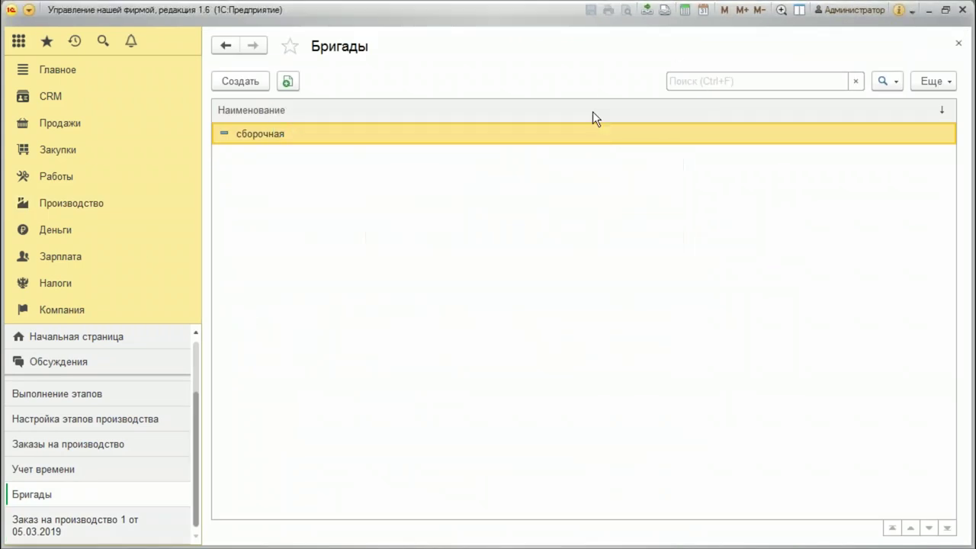
left_click(959, 43)
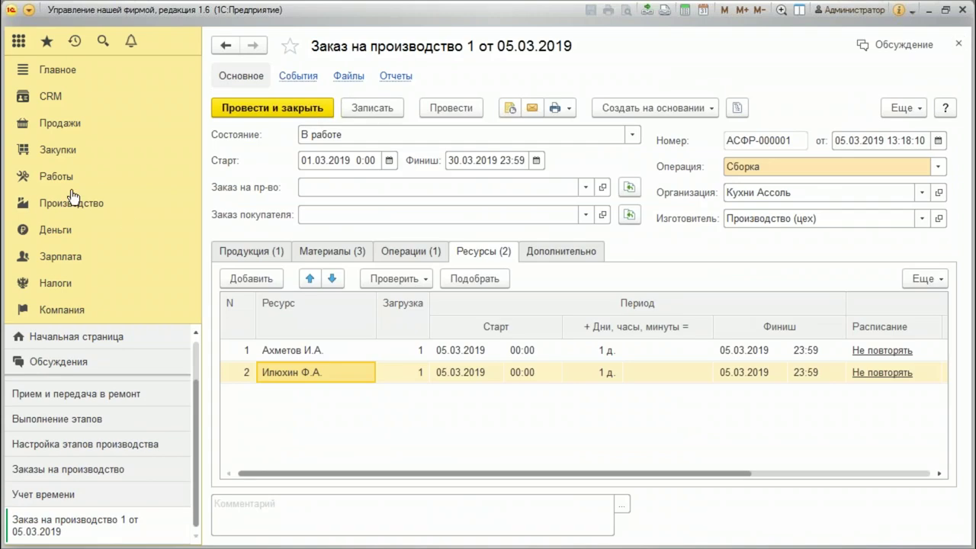
Open the 13:27 production order from the order list, review its crew composition and resources, and close it
left_click(48, 180)
left_click(37, 206)
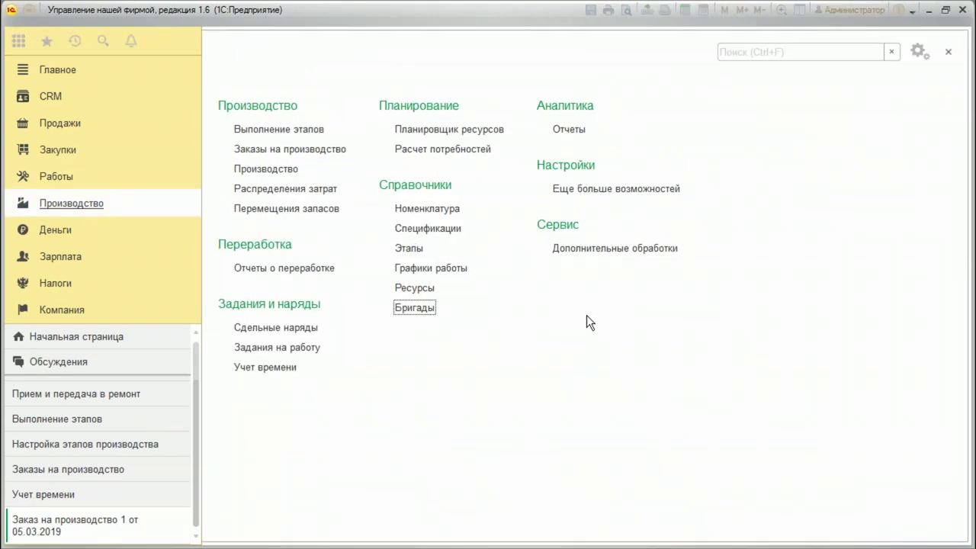
left_click(290, 151)
double_click(370, 474)
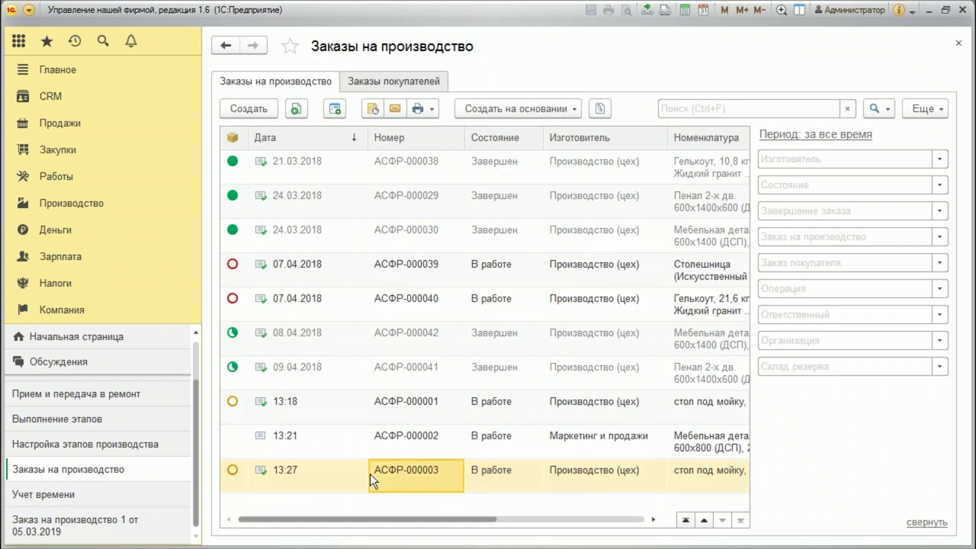
left_click(496, 250)
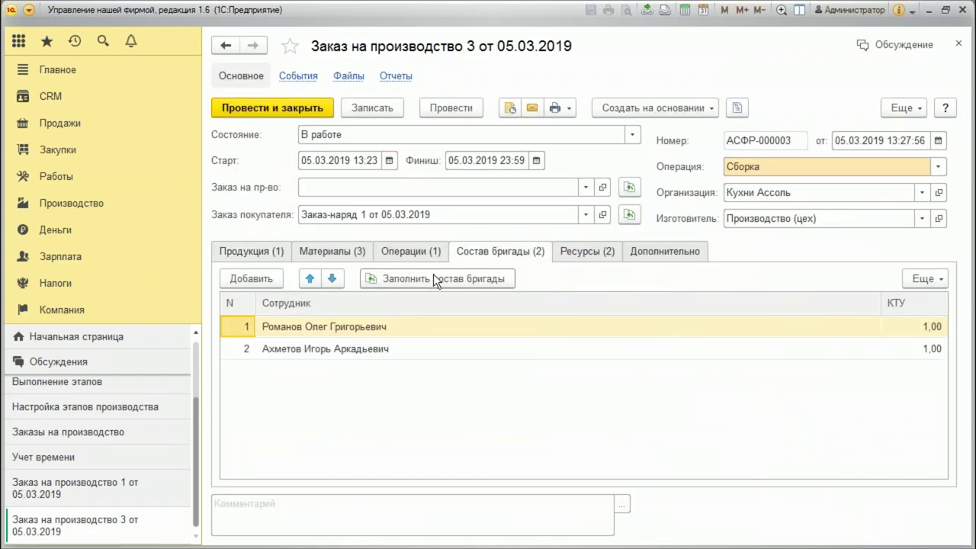
left_click(906, 328)
left_click(591, 251)
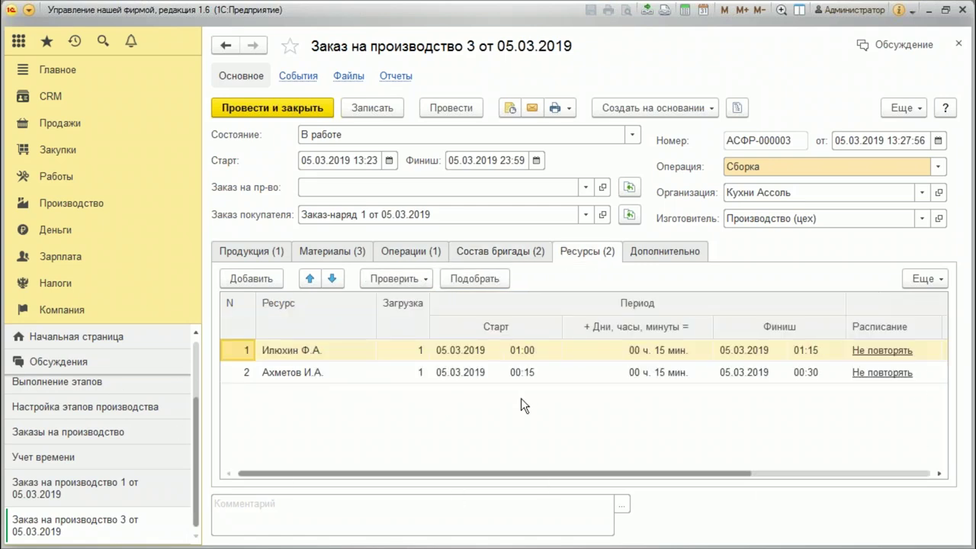
left_click(959, 43)
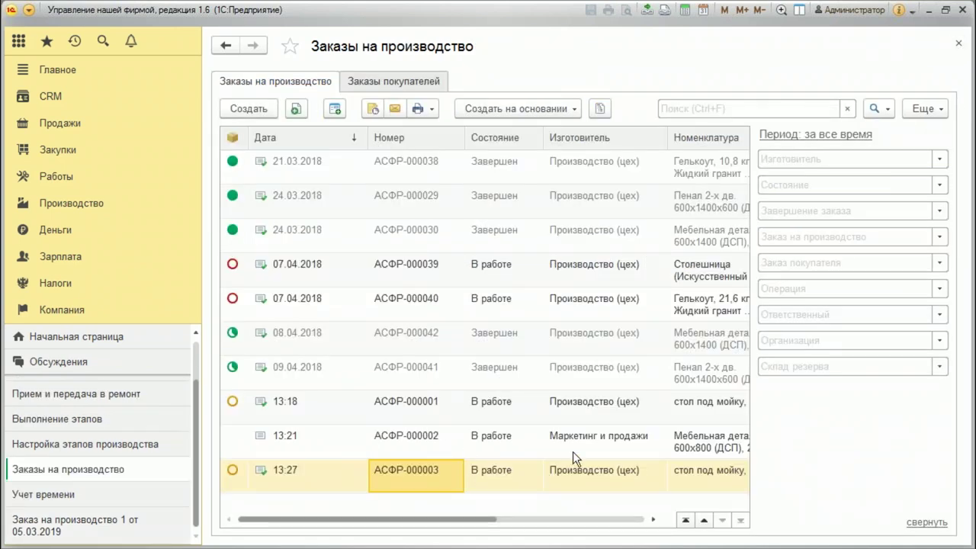
Open the 13:18 production order, review its products and resources, and close it
double_click(361, 416)
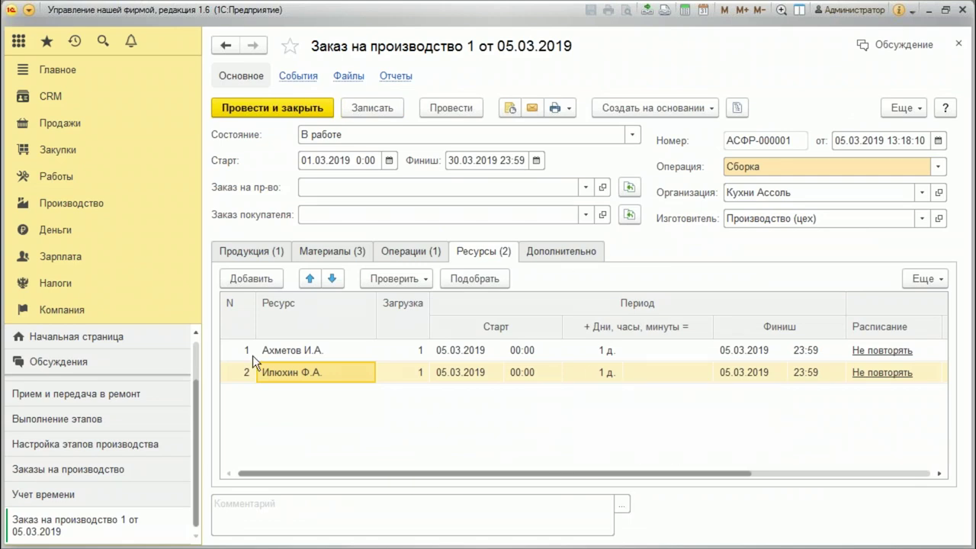
left_click(249, 252)
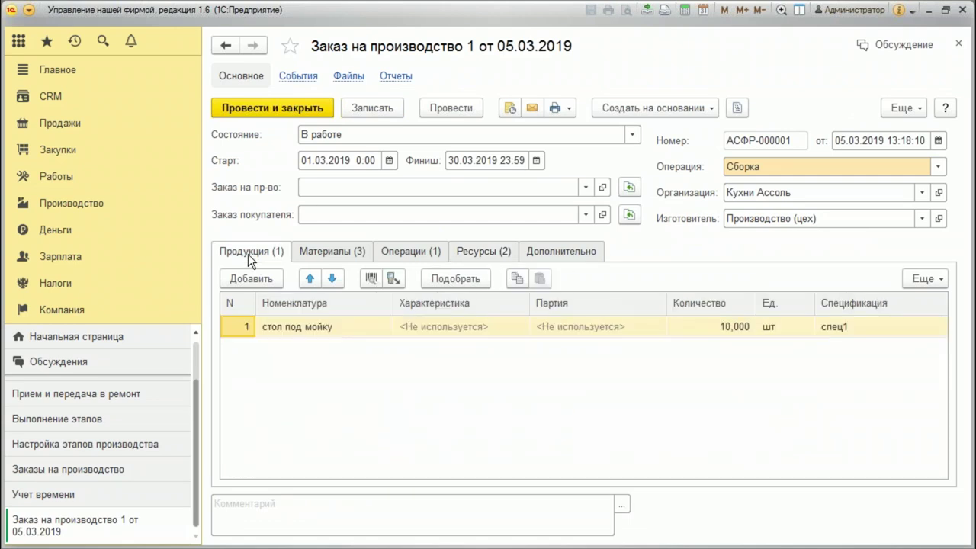
left_click(497, 256)
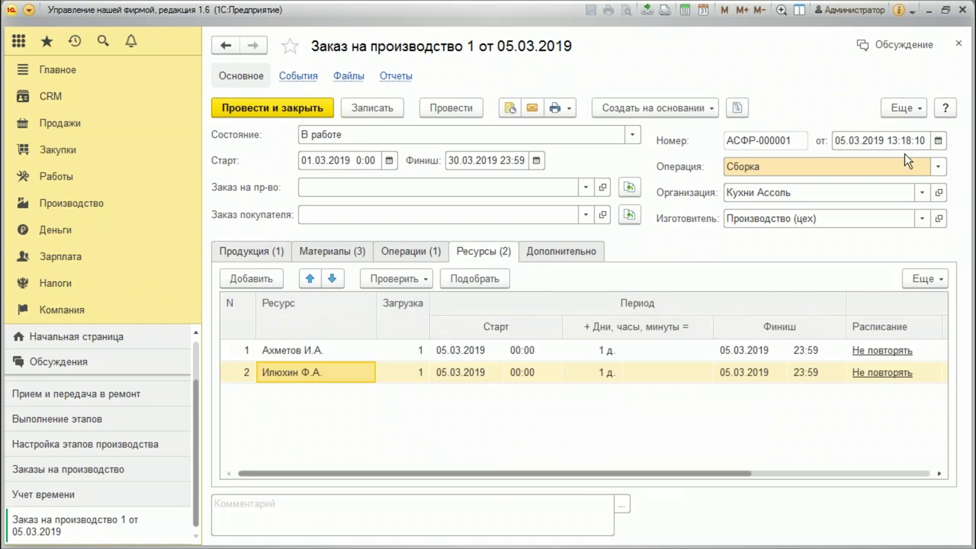
left_click(959, 43)
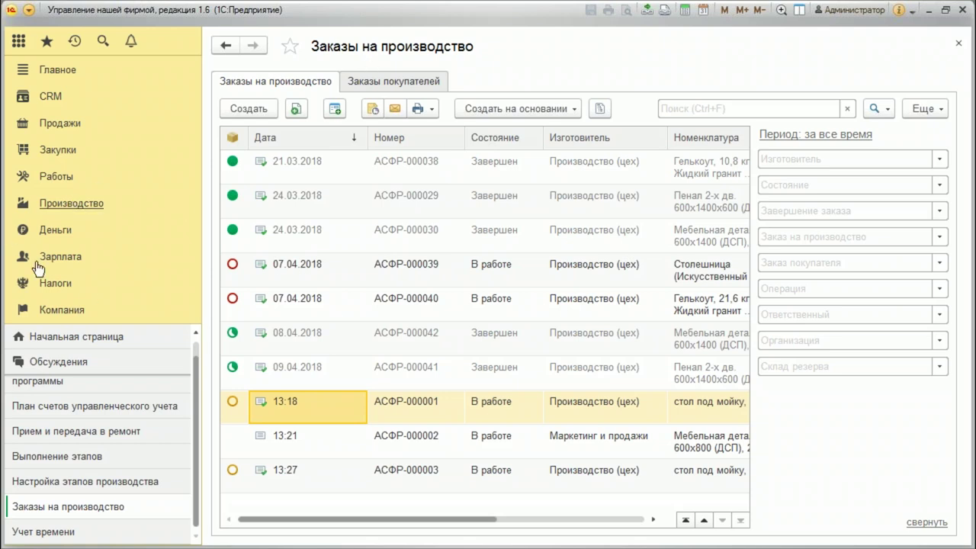
Open the supplier price lists, view the form for a new supplier item price, and close both without saving
left_click(66, 151)
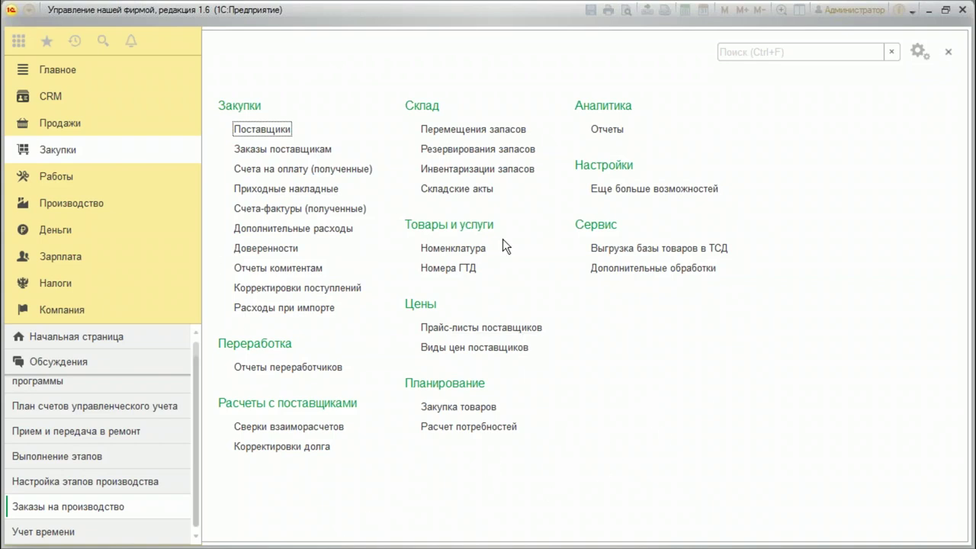
left_click(493, 328)
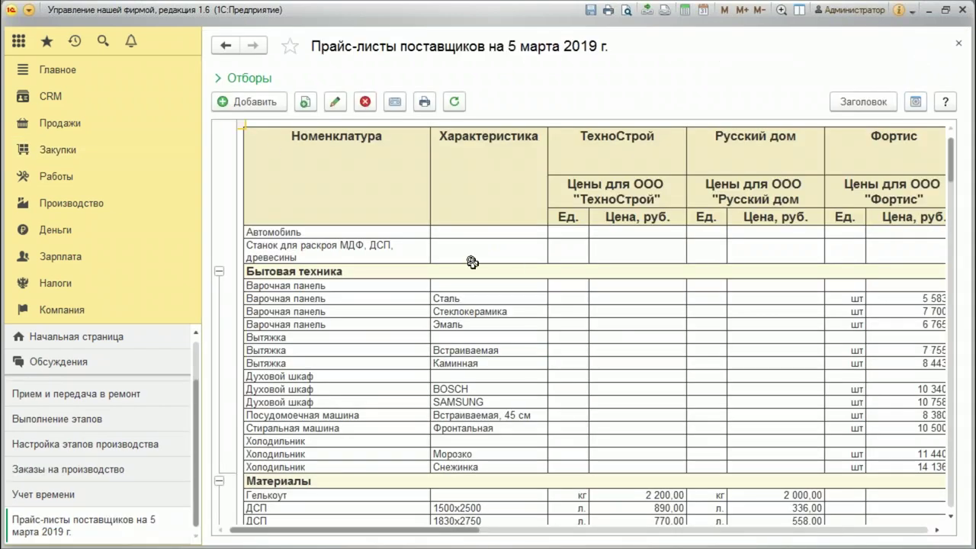
left_click(251, 102)
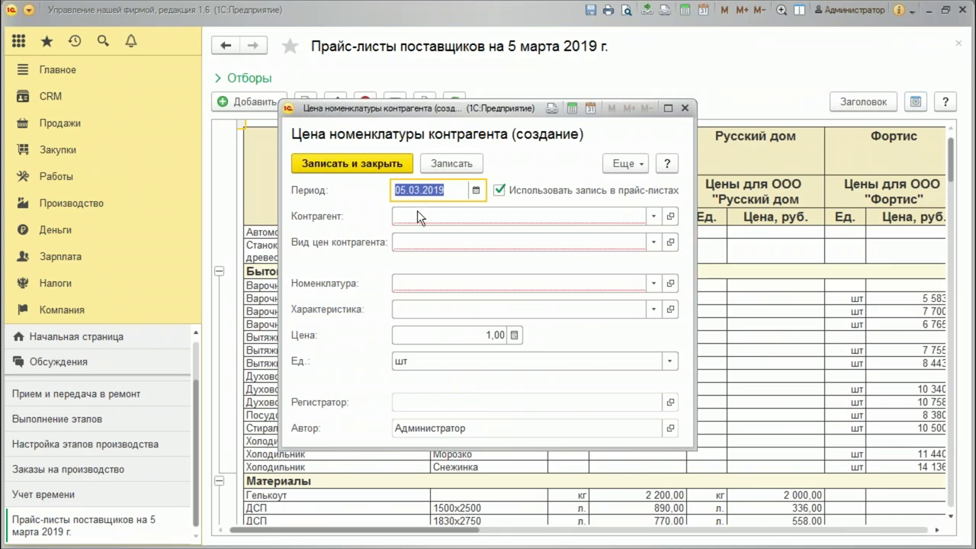
left_click(685, 107)
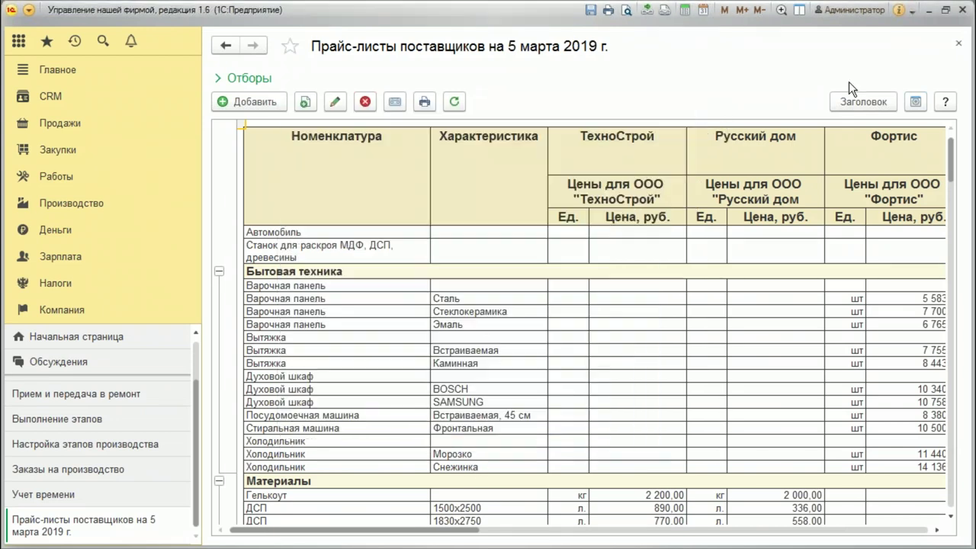
left_click(959, 44)
Open the «Склад материалов» stock inventory dated 31.03.2018, review its available print forms such as ИНВ-3, and close the document
left_click(70, 159)
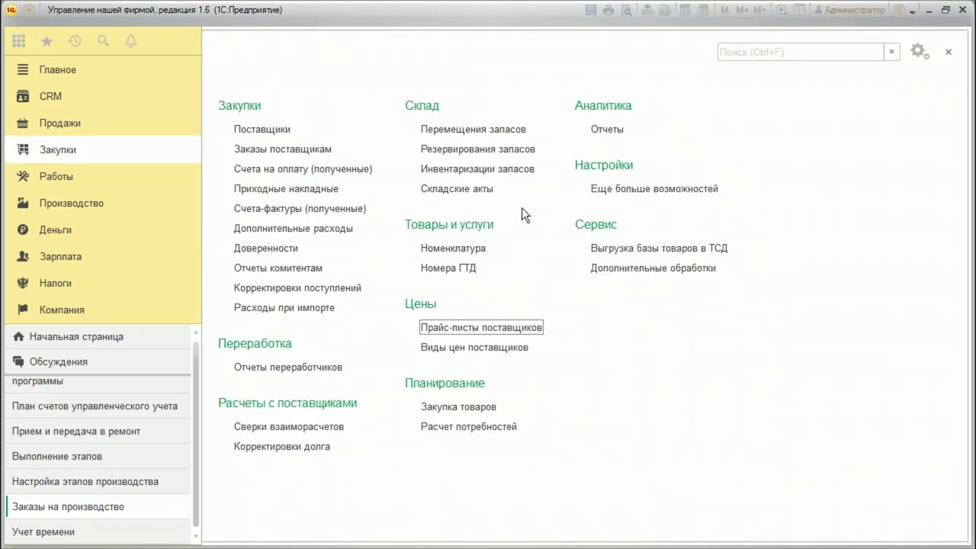
left_click(511, 175)
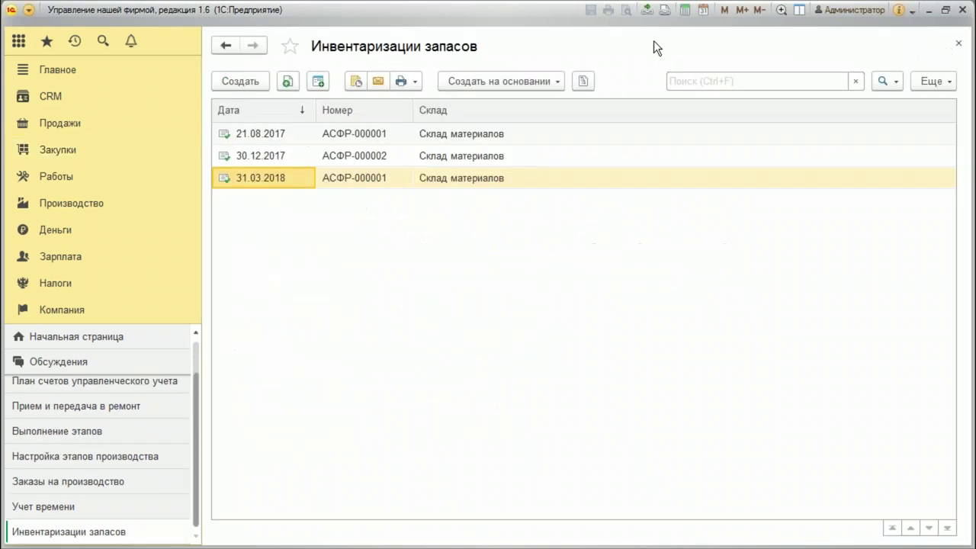
double_click(495, 183)
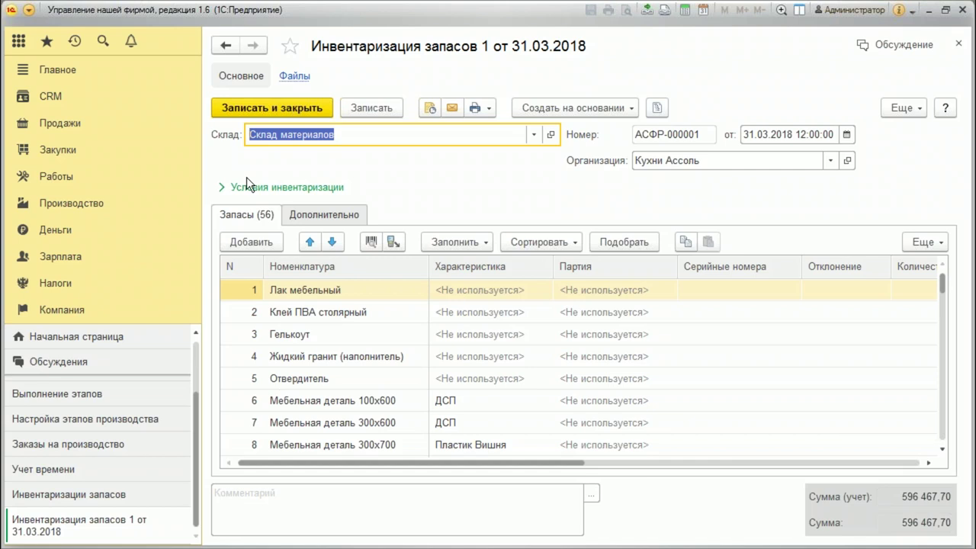
left_click(480, 106)
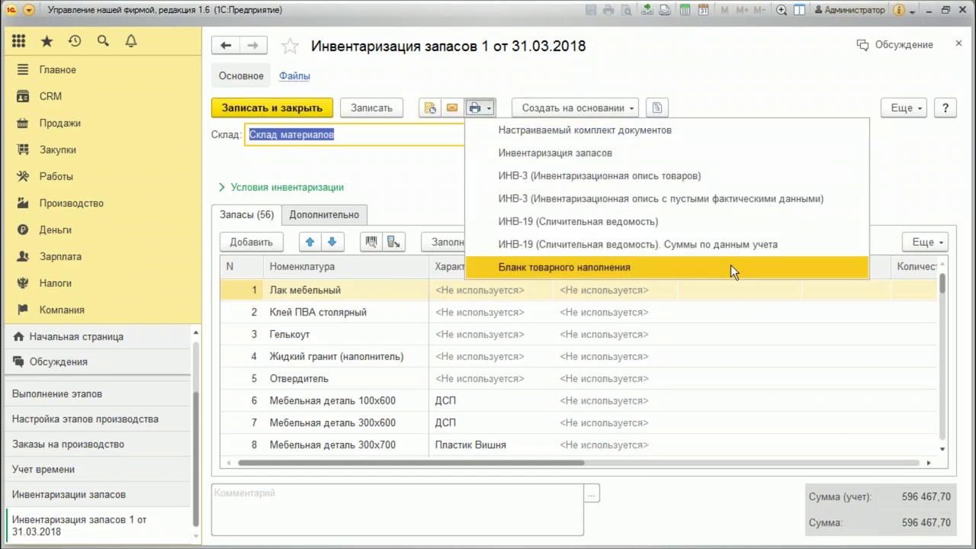
key("Down")
key("Down")
key("Down")
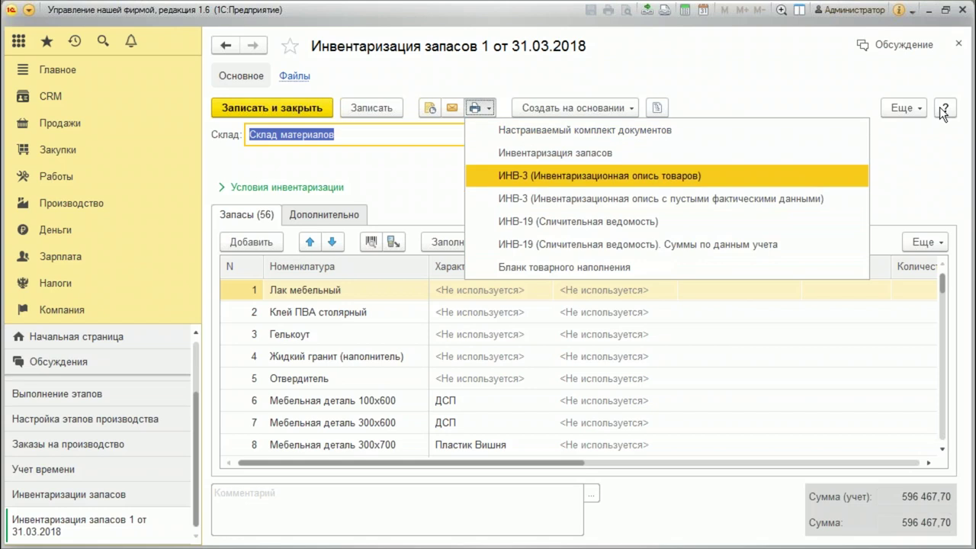
left_click(959, 46)
left_click(960, 46)
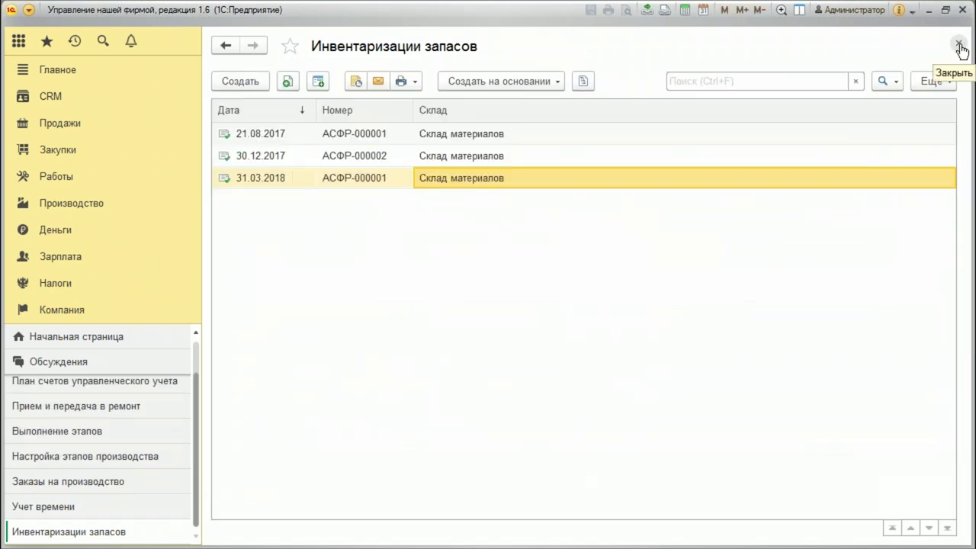
Close the stock inventory, production order, time tracking and production stage lists, and all remaining windows to return to the home page
left_click(960, 46)
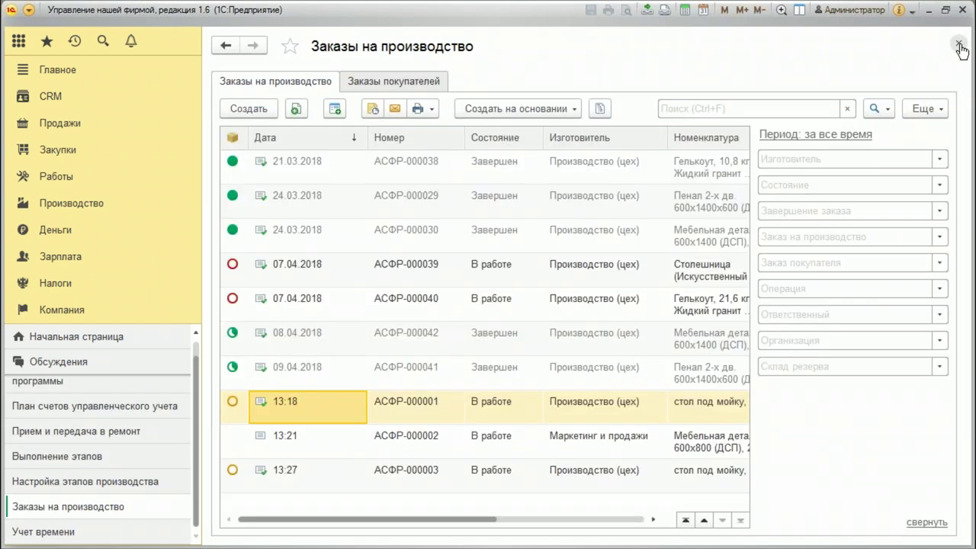
left_click(960, 46)
left_click(959, 43)
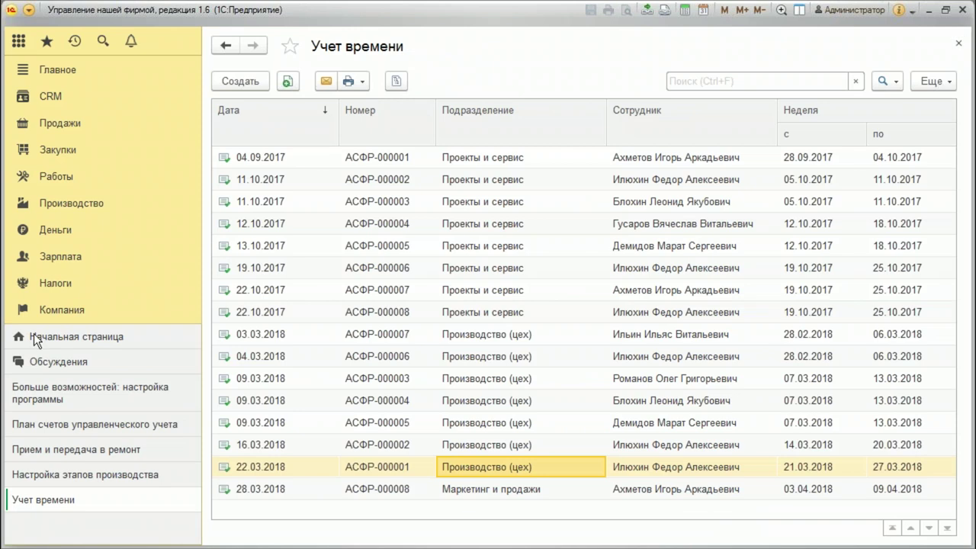
left_click(959, 43)
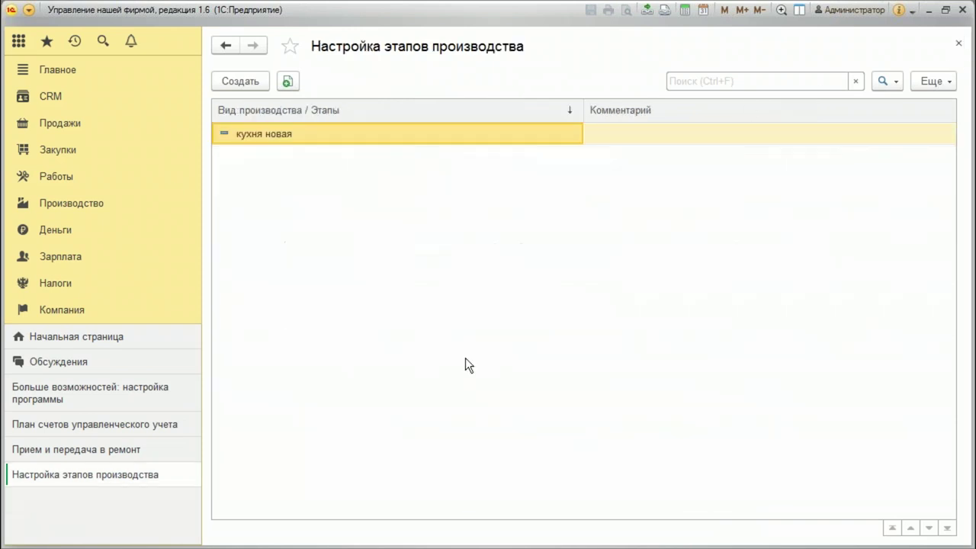
left_click(959, 43)
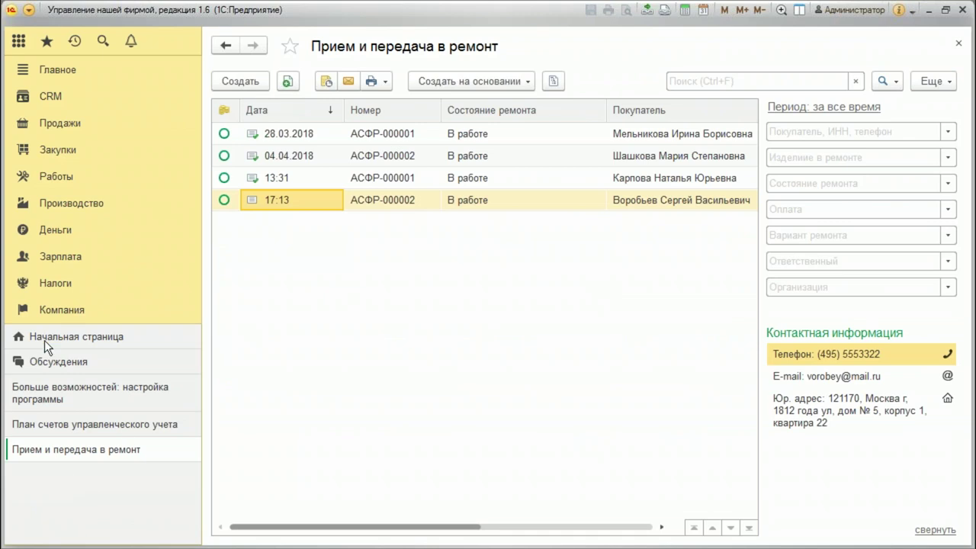
right_click(91, 340)
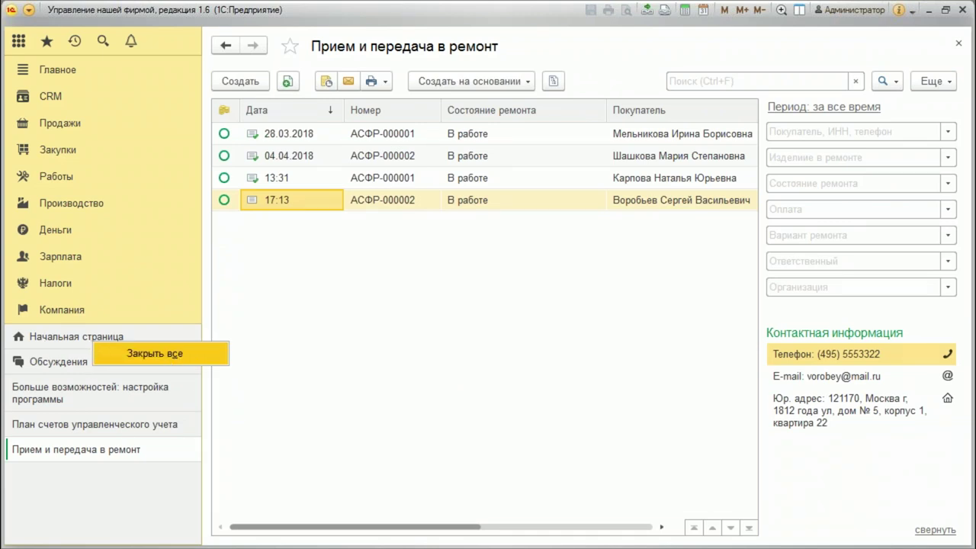
left_click(166, 353)
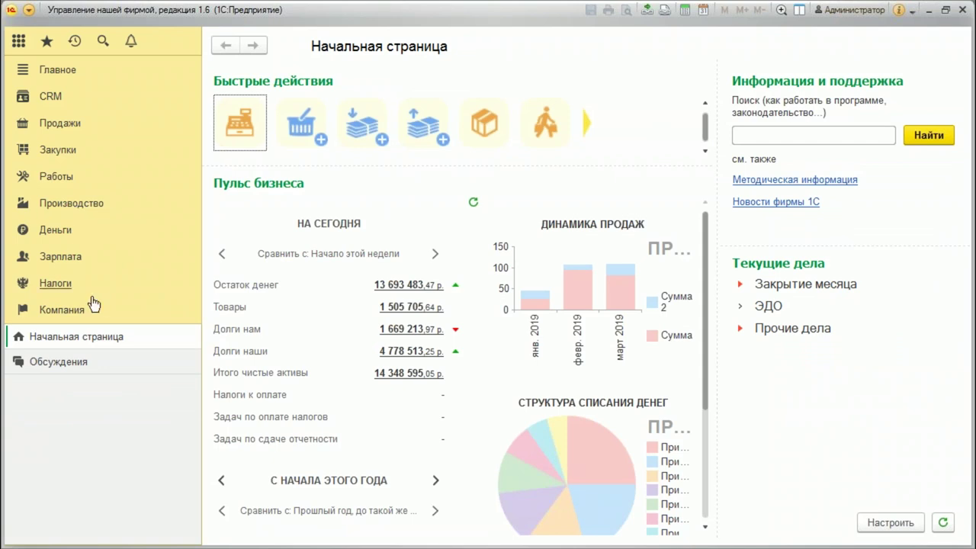
Create a new template in the CRM list «Шаблоны КП и договоров» with purpose «Договор контрагента» and name «вавн»
left_click(61, 97)
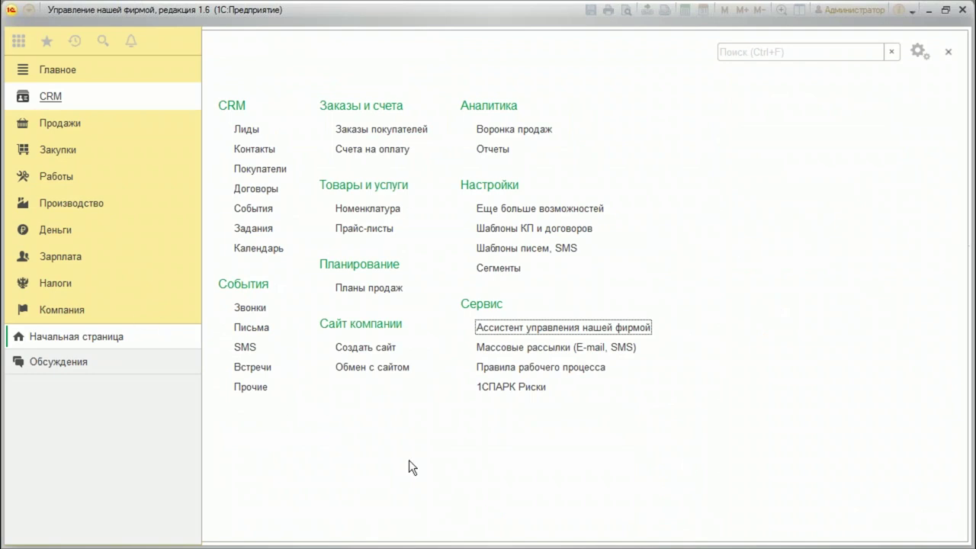
left_click(532, 230)
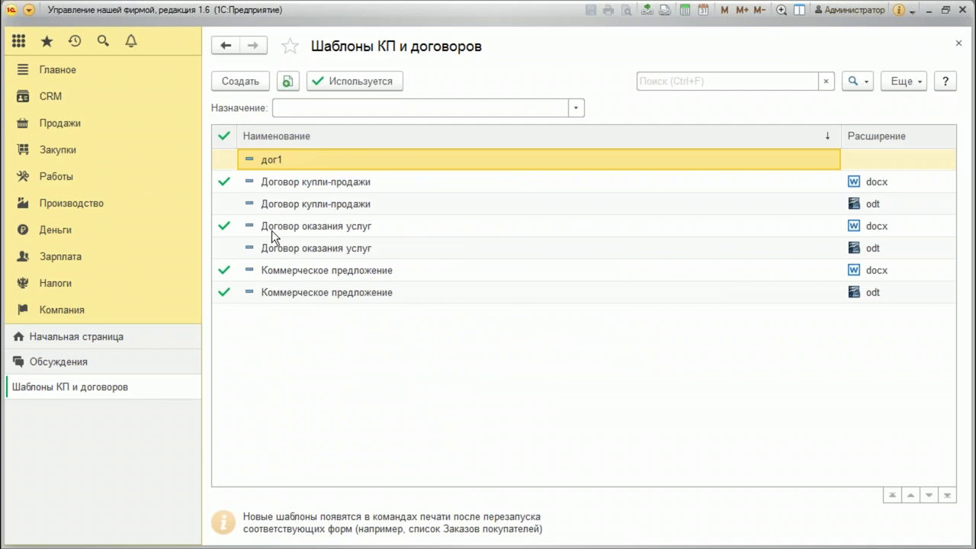
left_click(253, 83)
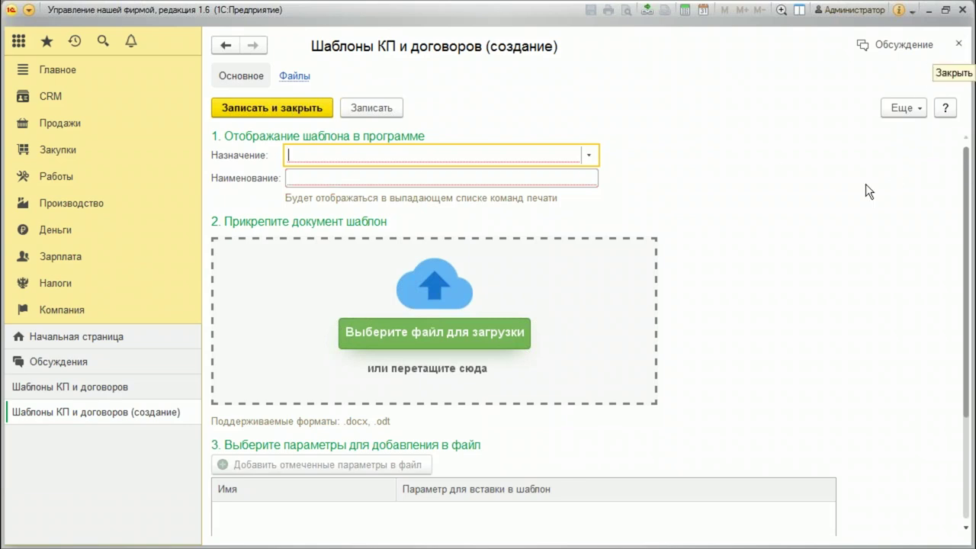
type("цуе")
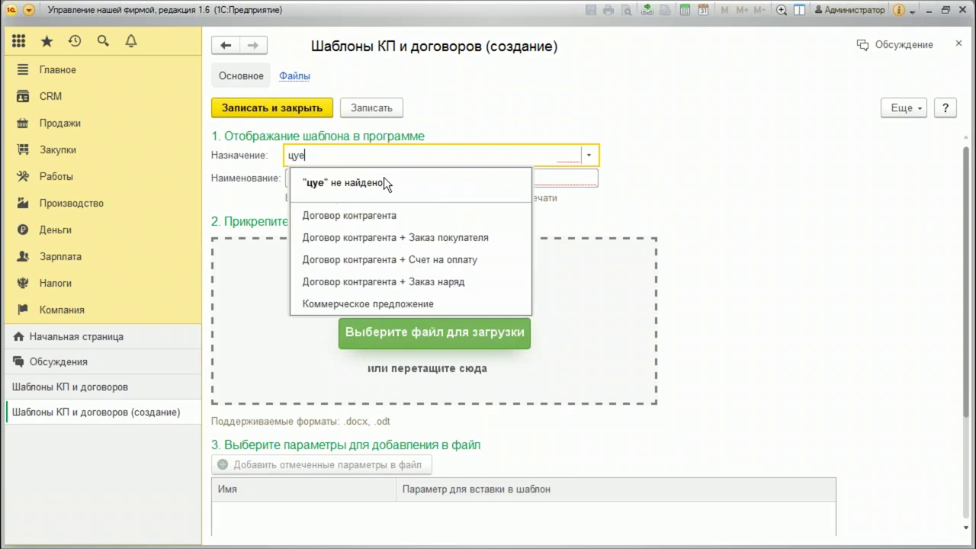
key("Escape")
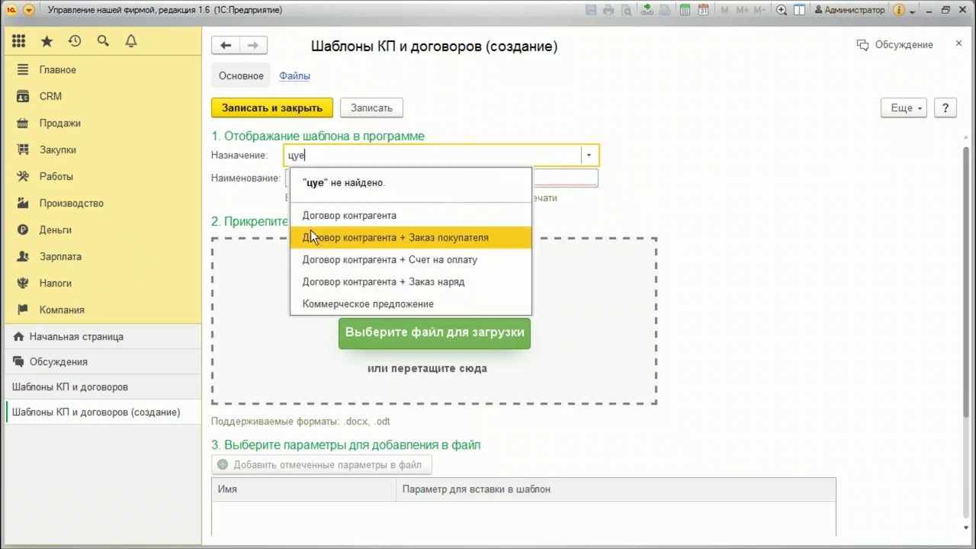
left_click(358, 216)
type("вавн")
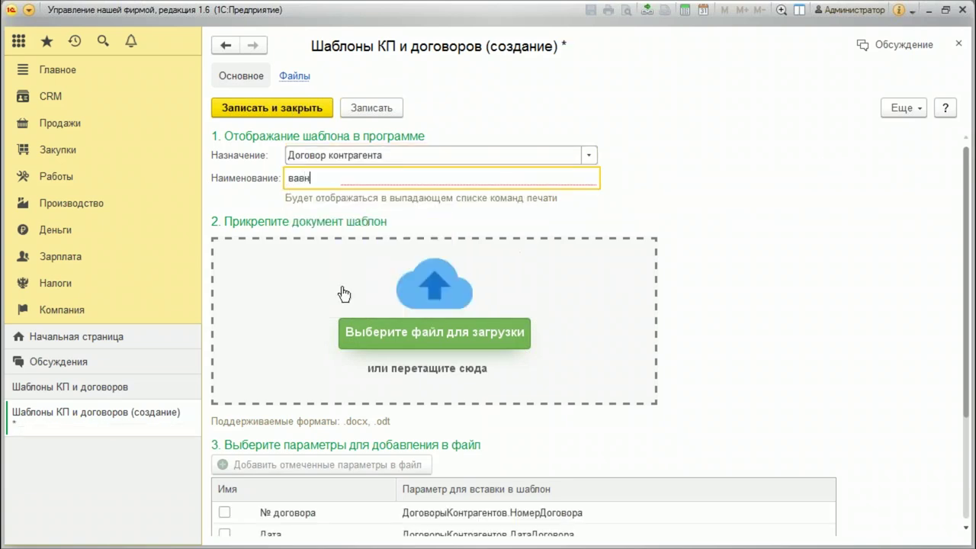
Start attaching a template file, agree to save the template, browse «Локальный диск (C:)», and cancel the file selection
left_click(466, 345)
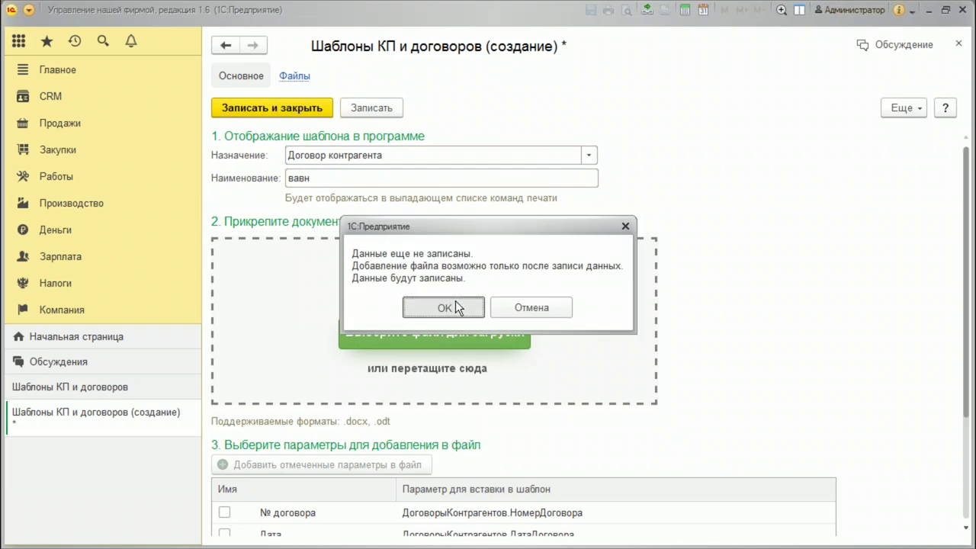
left_click(460, 306)
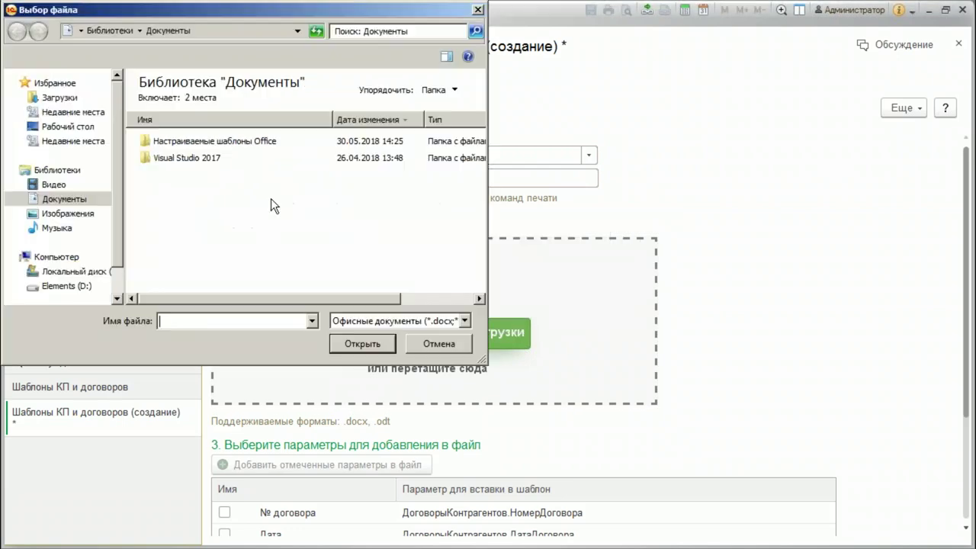
left_click(84, 272)
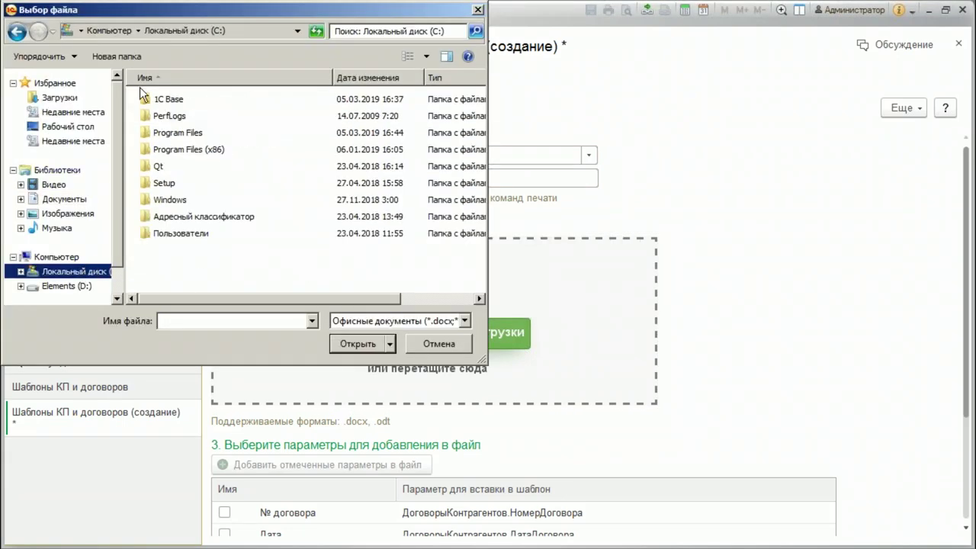
left_click(439, 343)
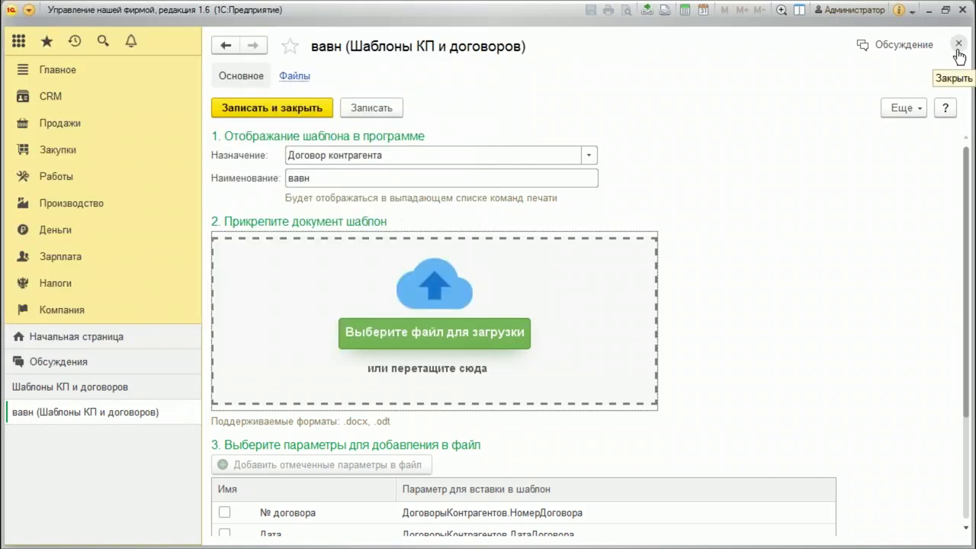
Review the parameters available for insertion in the «вавн» template, including those under «Контрагент», and close the template
scroll(420, 459, "down", 3)
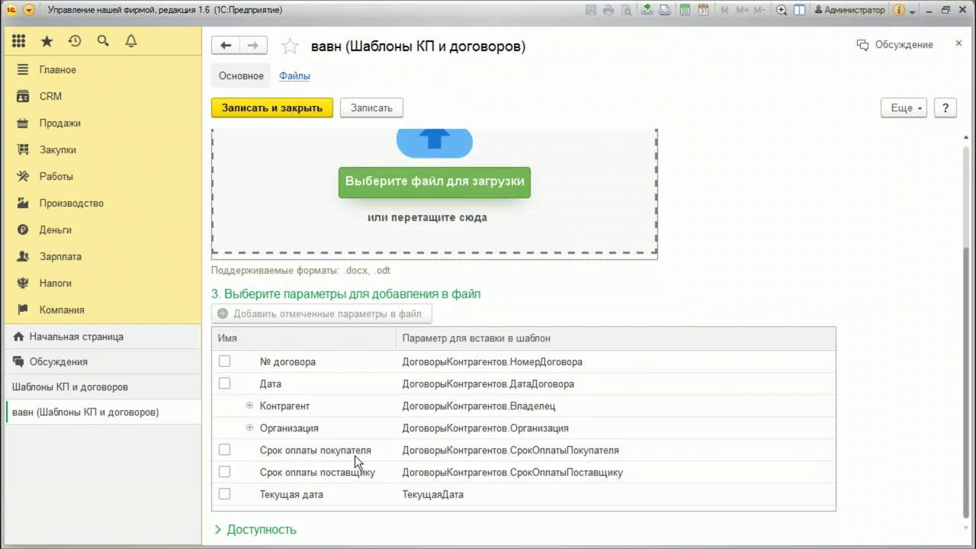
left_click(252, 406)
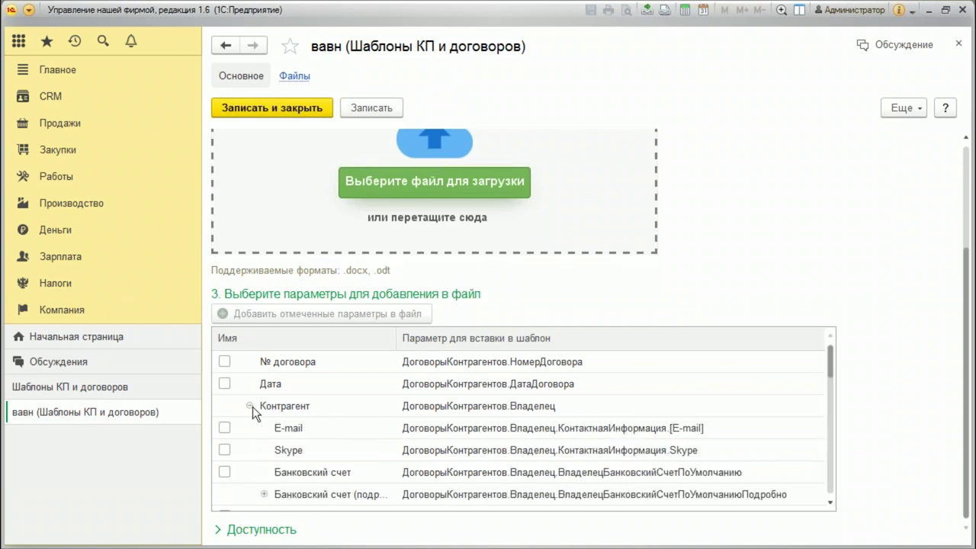
scroll(436, 385, "down", 5)
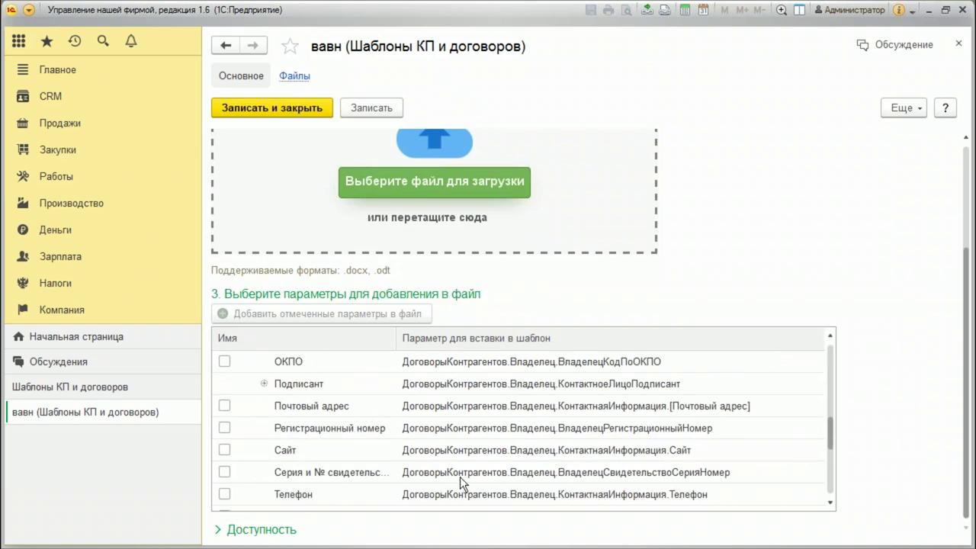
scroll(460, 477, "down", 3)
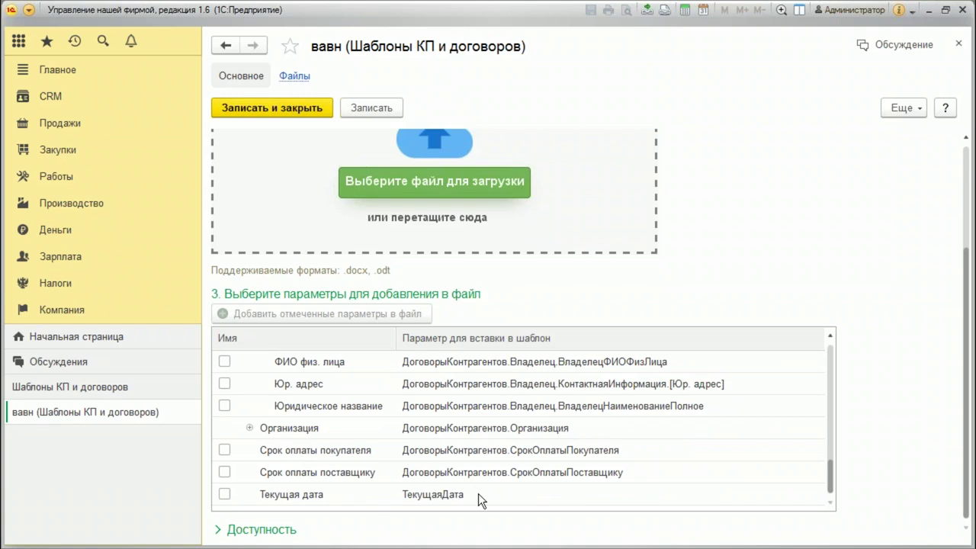
scroll(480, 492, "up", 5)
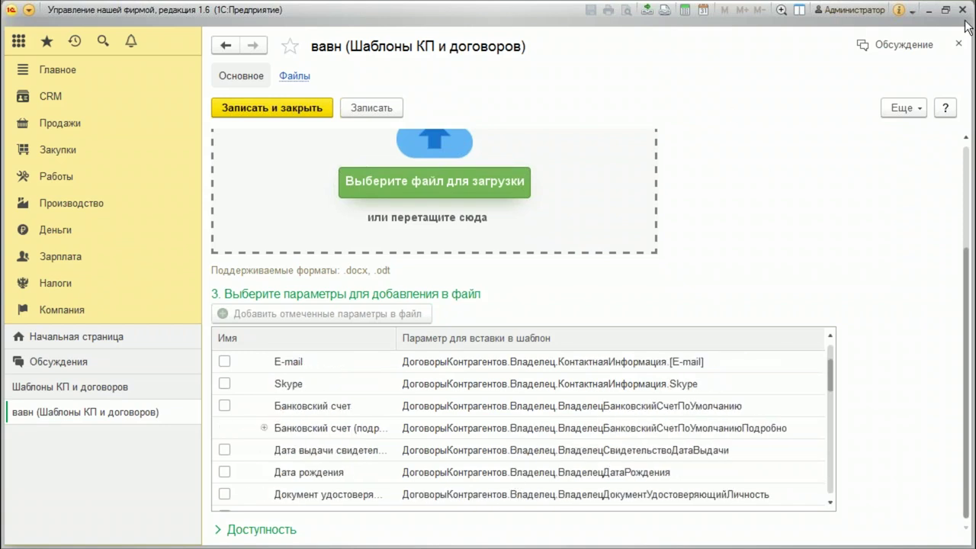
left_click(959, 44)
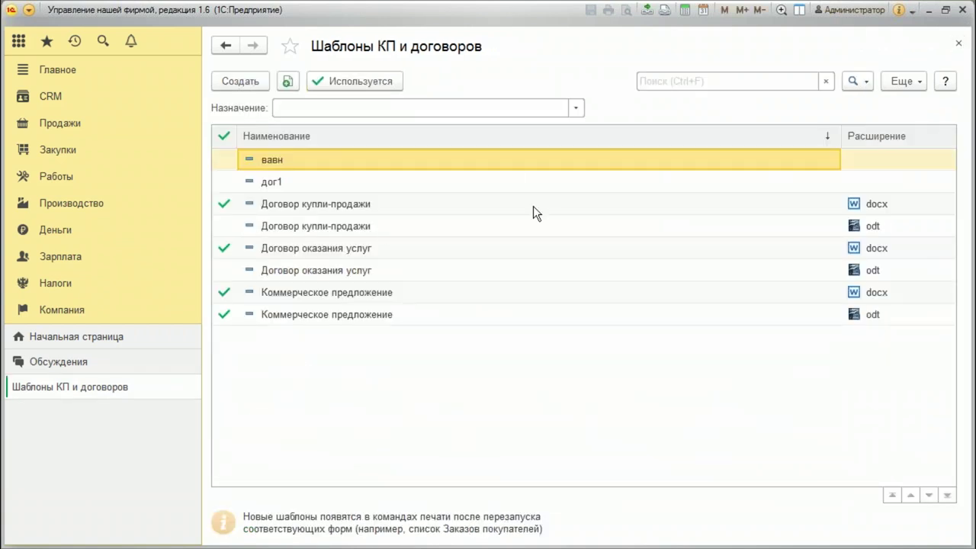
Open the docx template «Договор купли-продажи», view its document in Word through to the signatures, and close the document, template and template list
double_click(863, 204)
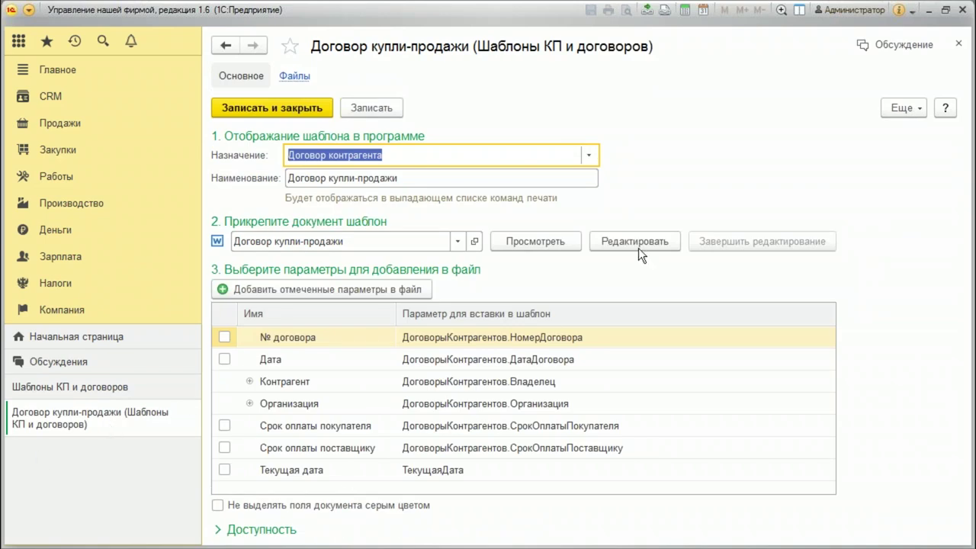
left_click(528, 244)
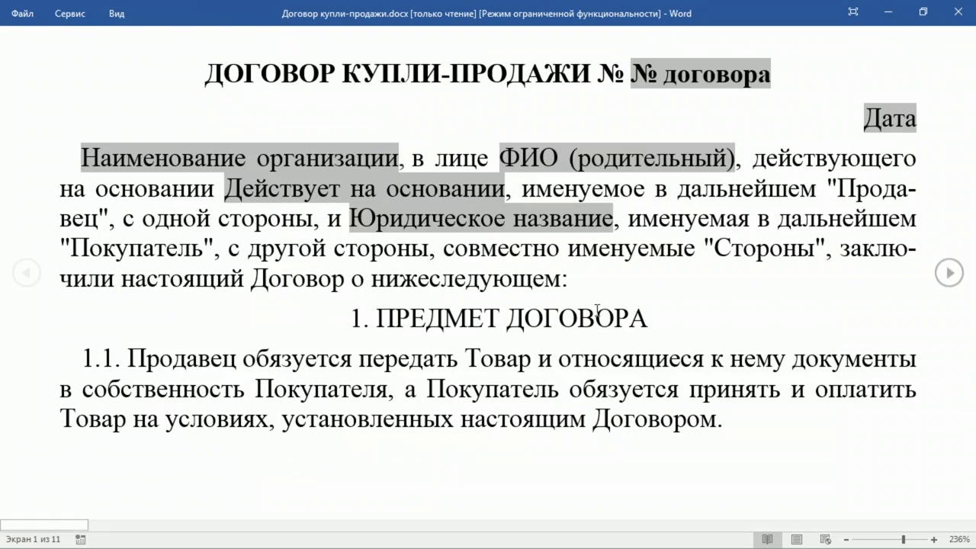
scroll(626, 347, "down", 3)
scroll(626, 347, "down", 5)
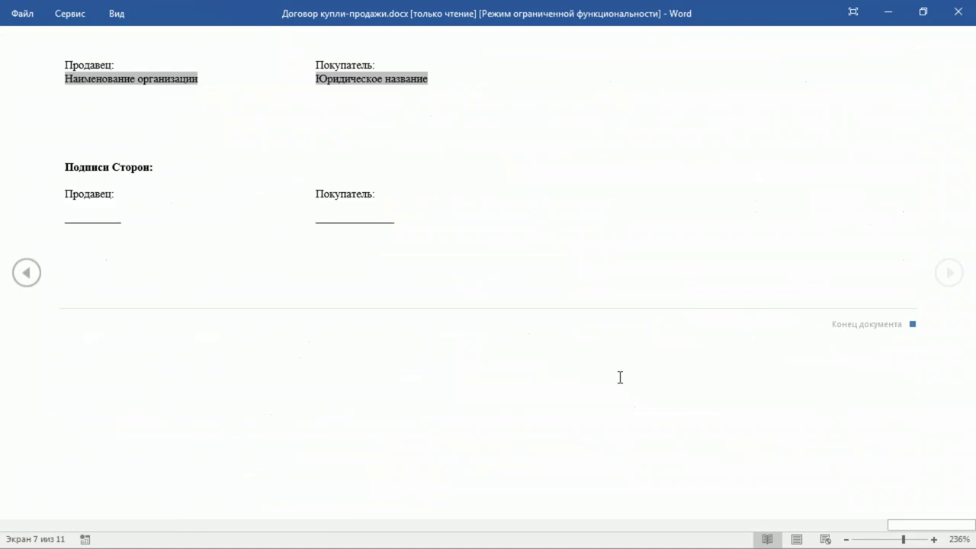
scroll(676, 395, "up", 1)
key("Home")
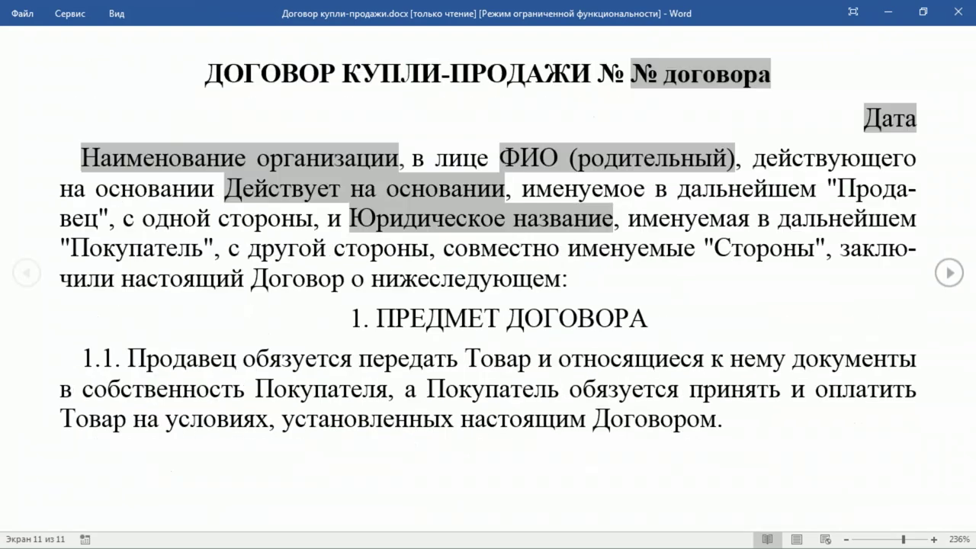
left_click(956, 12)
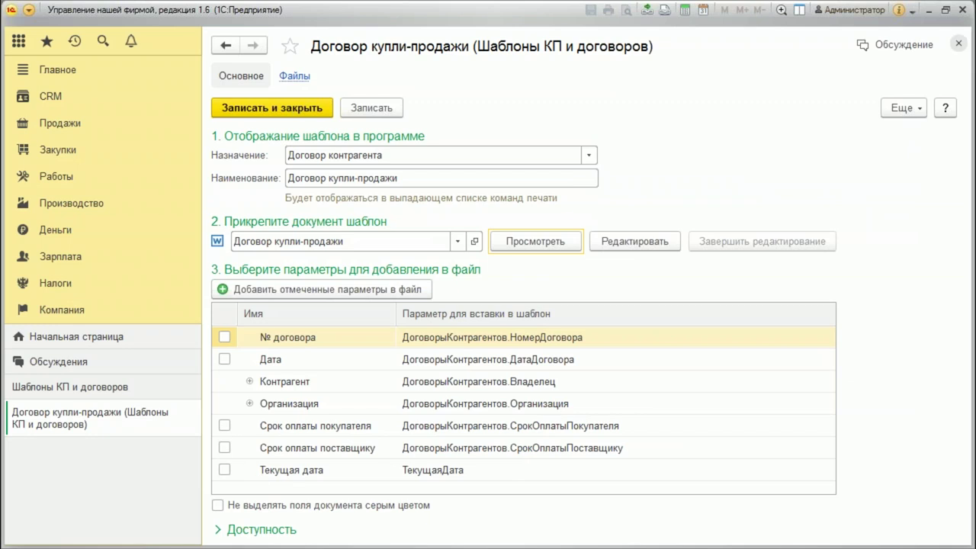
left_click(959, 45)
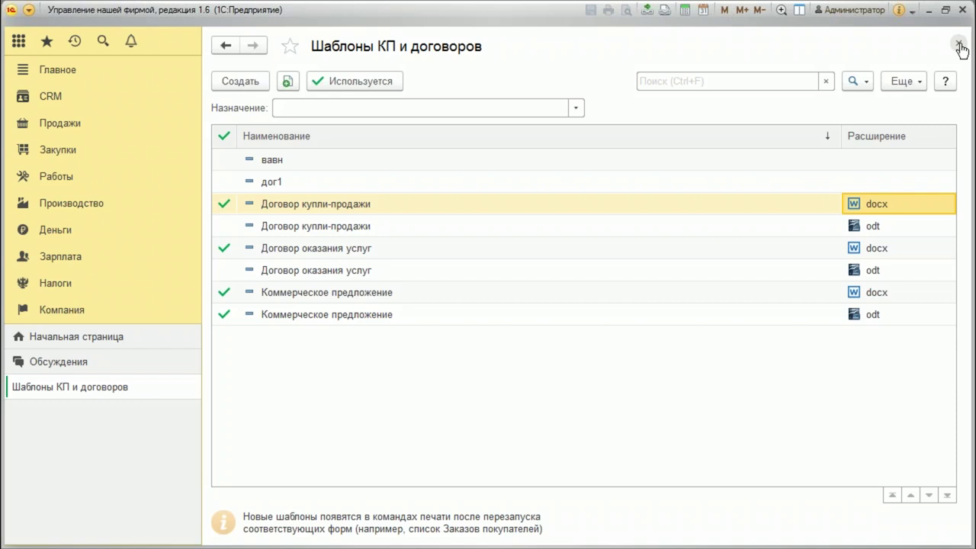
left_click(959, 45)
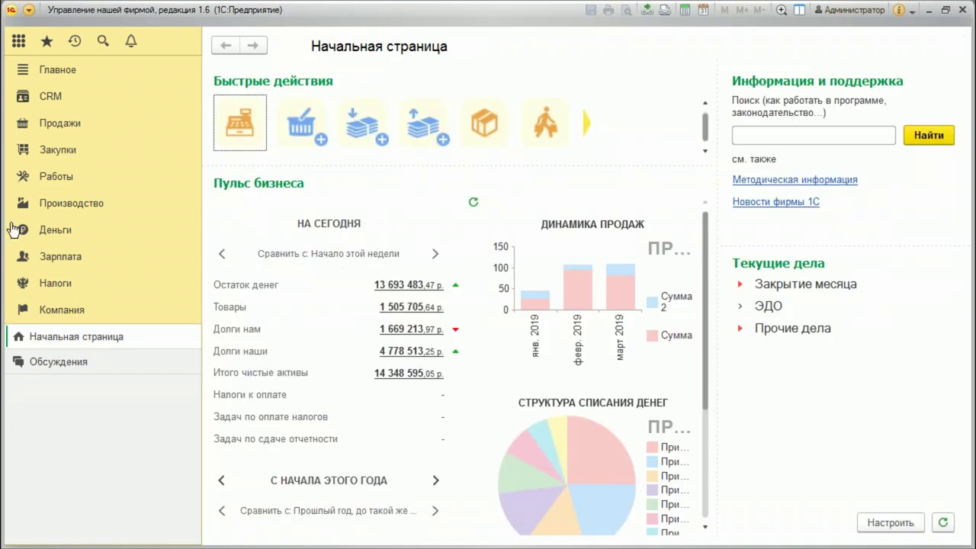
Open the payment calendar in the «Деньги» section and enable its «Валюта» filter with the value «руб.»
left_click(45, 233)
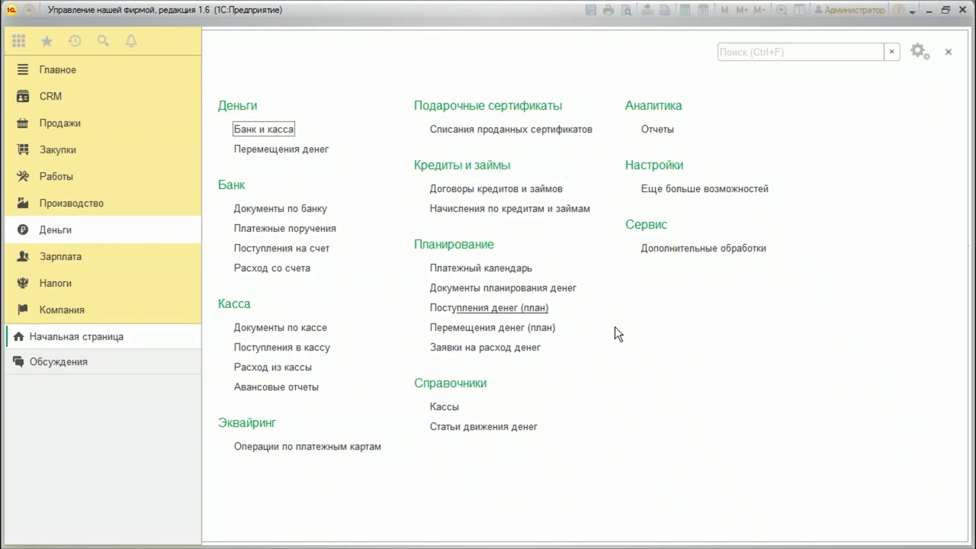
left_click(495, 266)
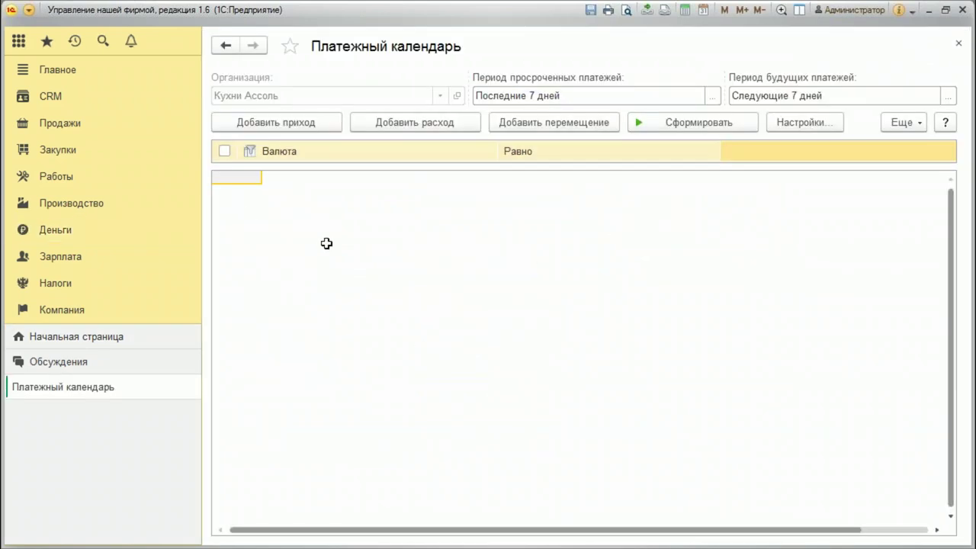
left_click(417, 290)
left_click(225, 152)
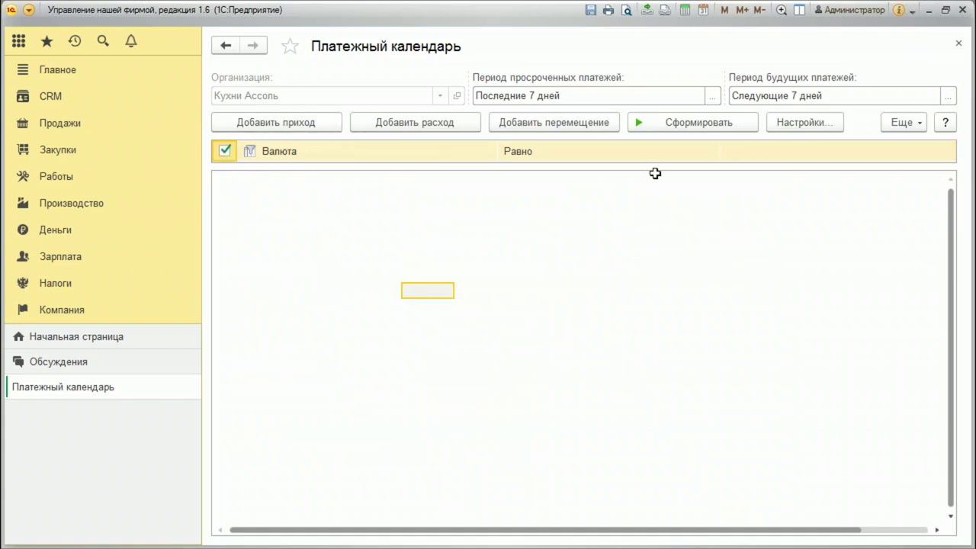
left_click(931, 151)
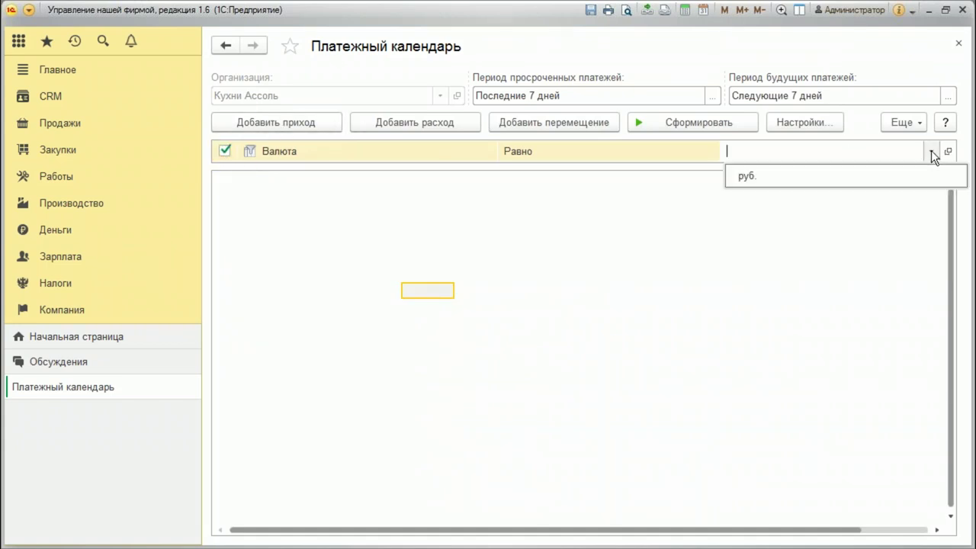
left_click(773, 183)
Set the future payments period to 01.01.2018 – 30.11.2019 and generate the payment calendar
left_click(949, 96)
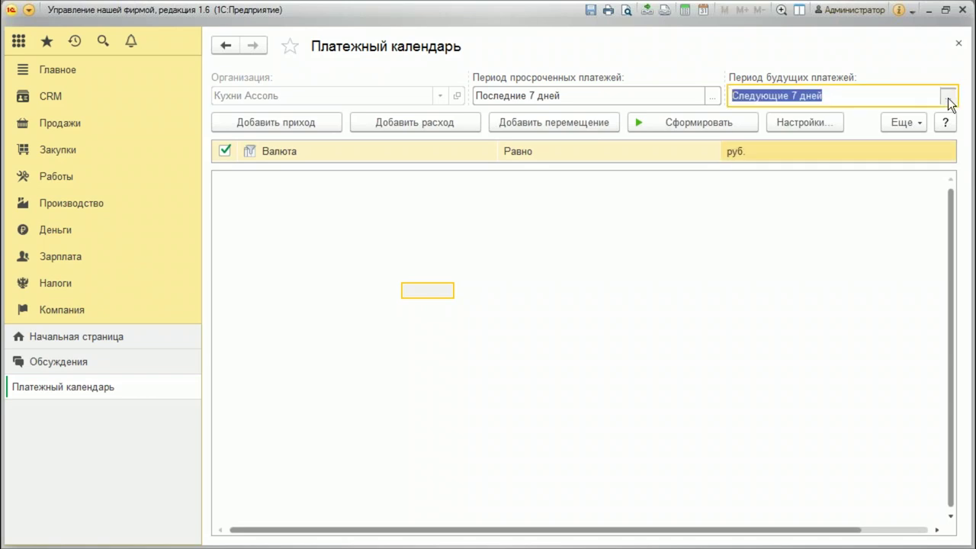
left_click(404, 419)
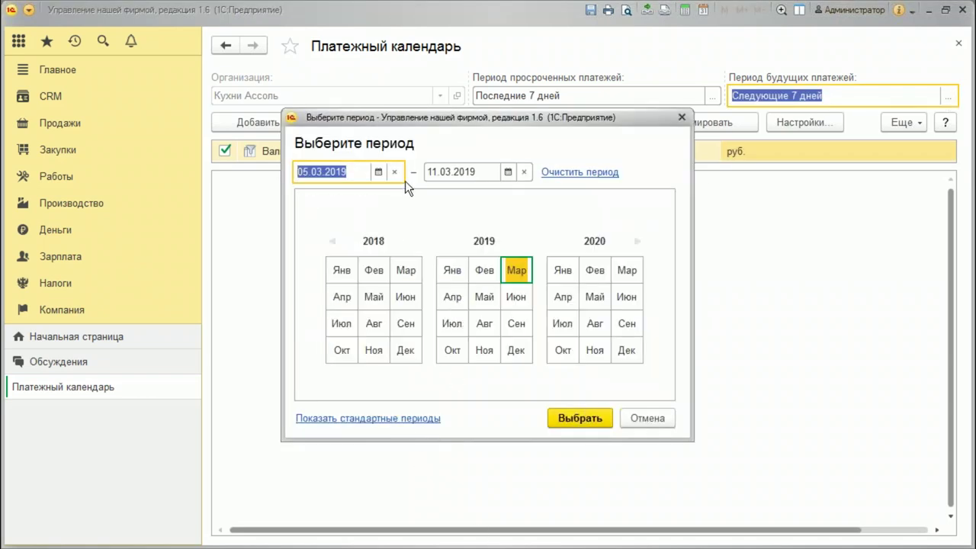
left_click_drag(336, 278, 494, 344)
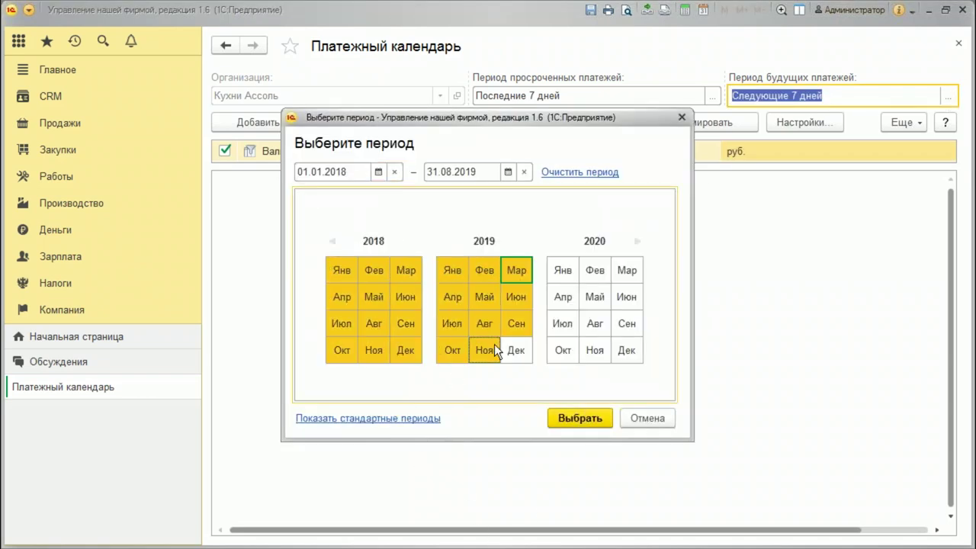
left_click_drag(432, 353, 516, 364)
left_click(577, 416)
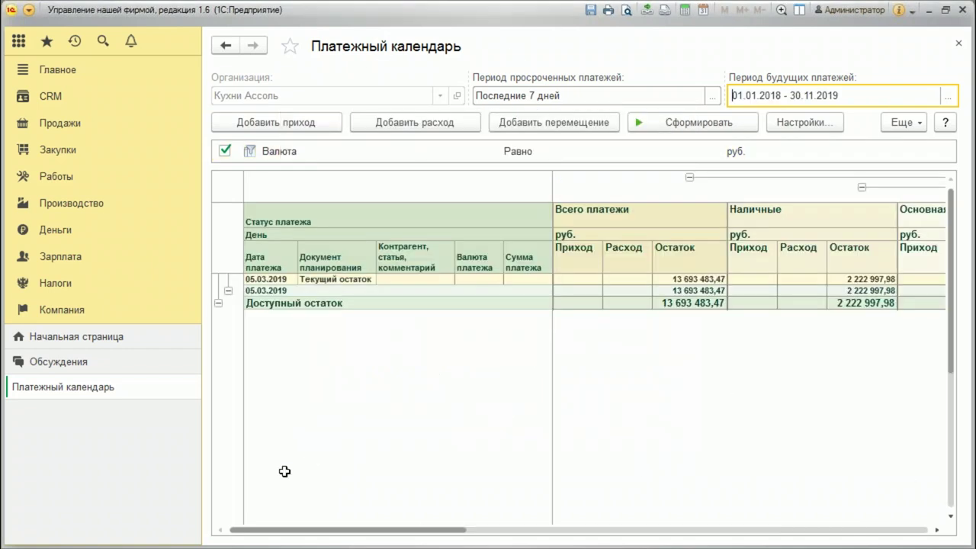
View the form for adding a planned money receipt from the payment calendar, and close the form and the calendar without saving
left_click_drag(347, 529, 333, 71)
left_click(319, 124)
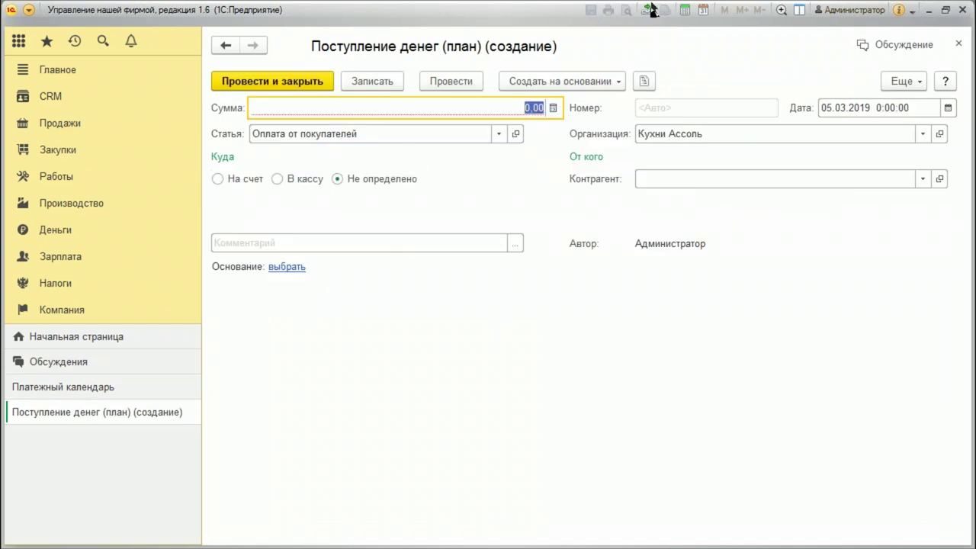
left_click(958, 44)
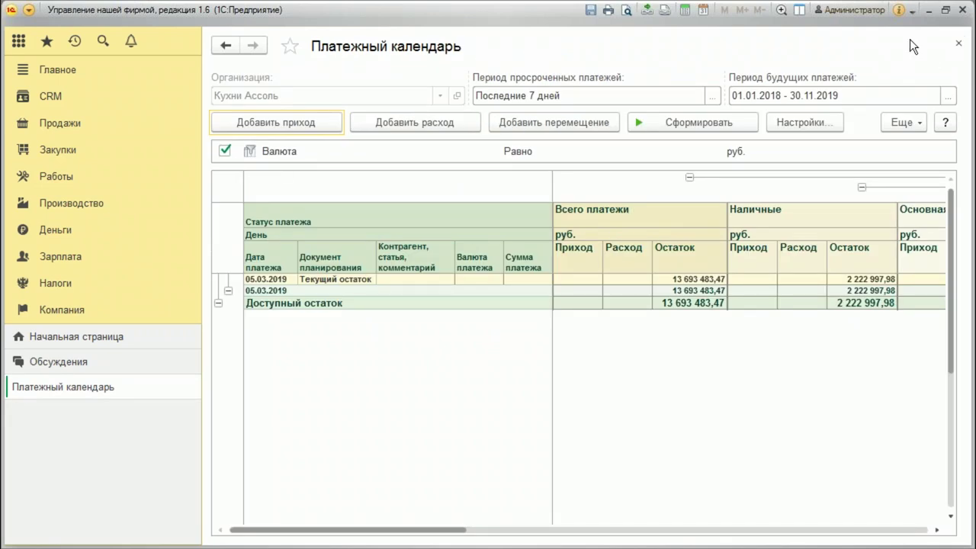
left_click(959, 43)
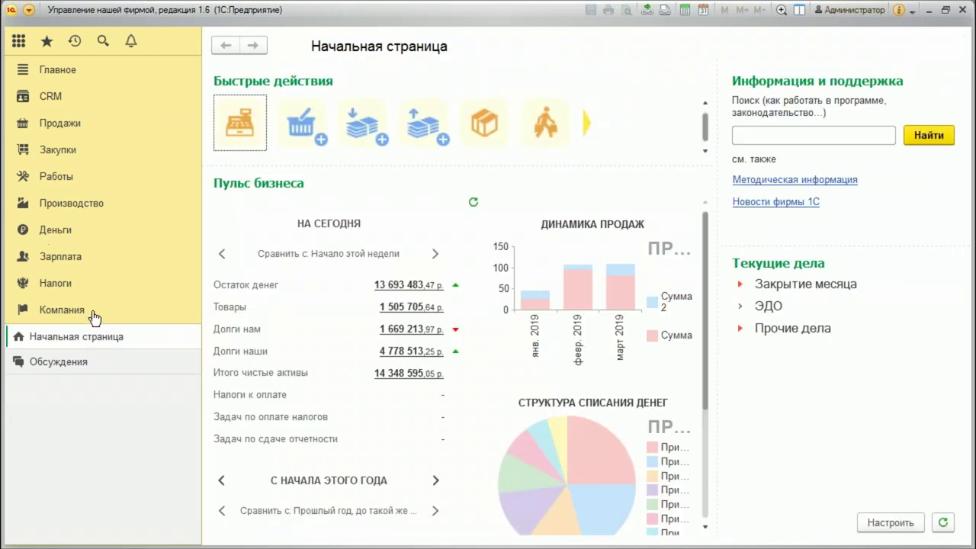
Open «Банк и касса» in the «Деньги» section, view a new cash receipt form for «От покупателя», and close both without saving
left_click(67, 230)
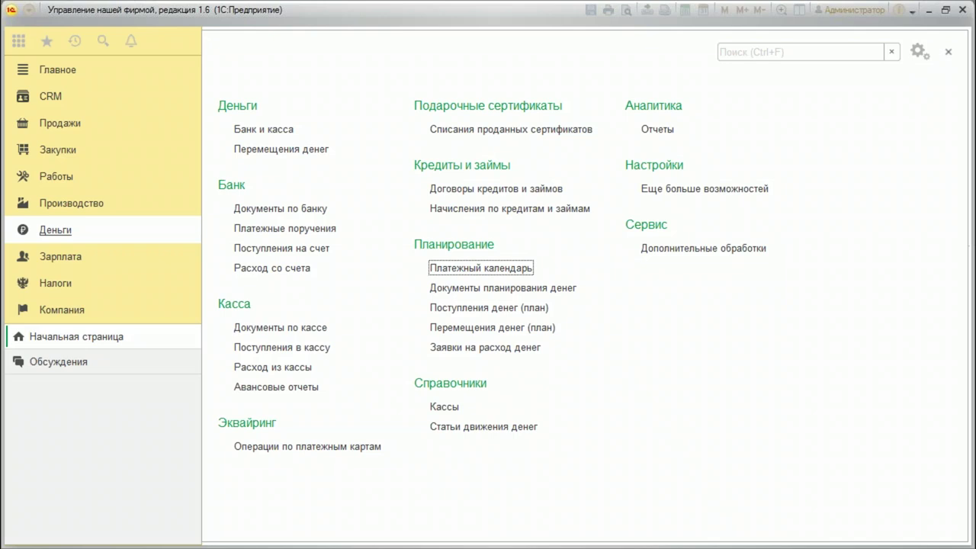
left_click(267, 131)
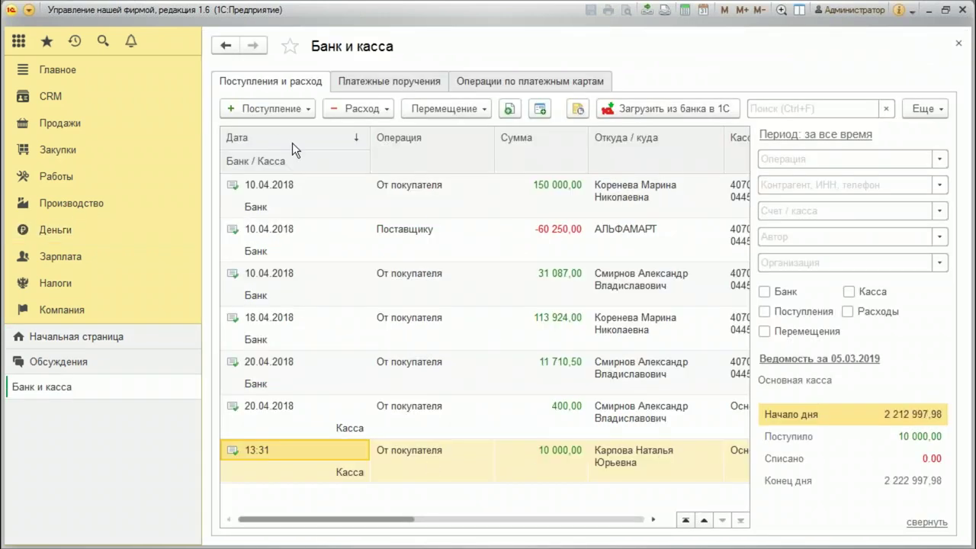
left_click(284, 107)
mouse_move(303, 129)
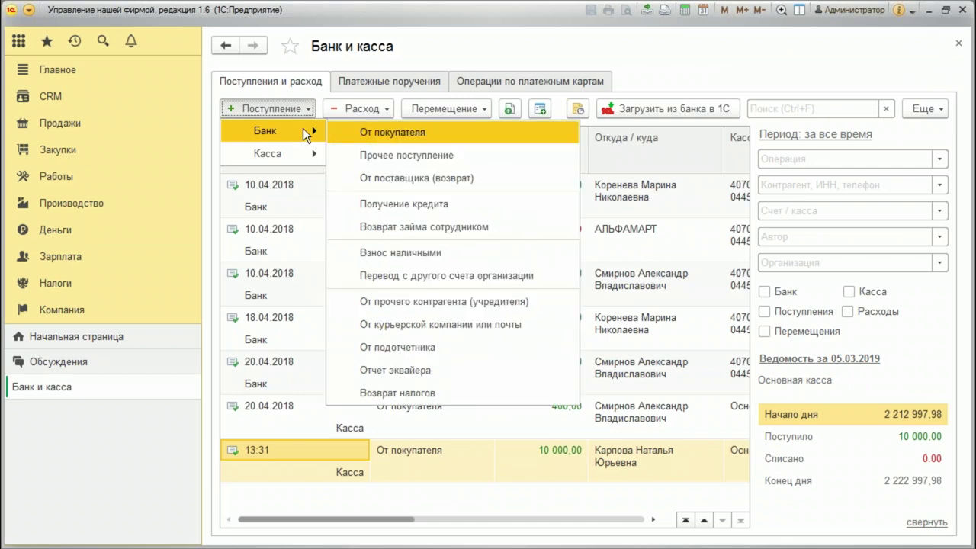
mouse_move(270, 148)
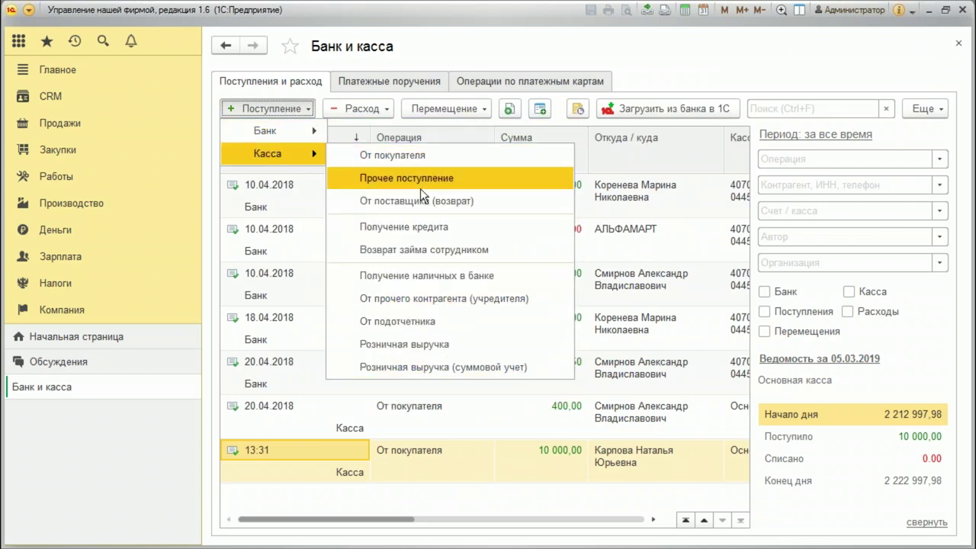
left_click(456, 157)
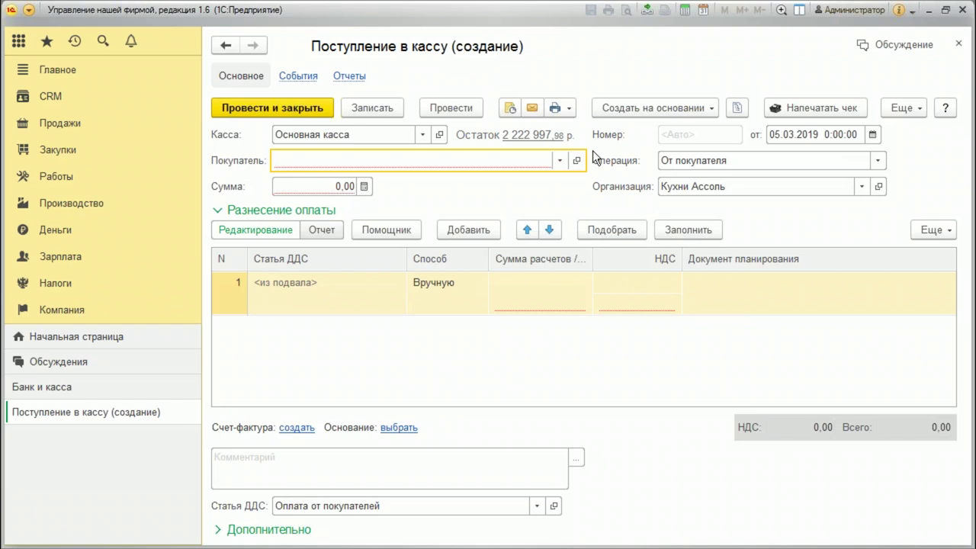
left_click(959, 44)
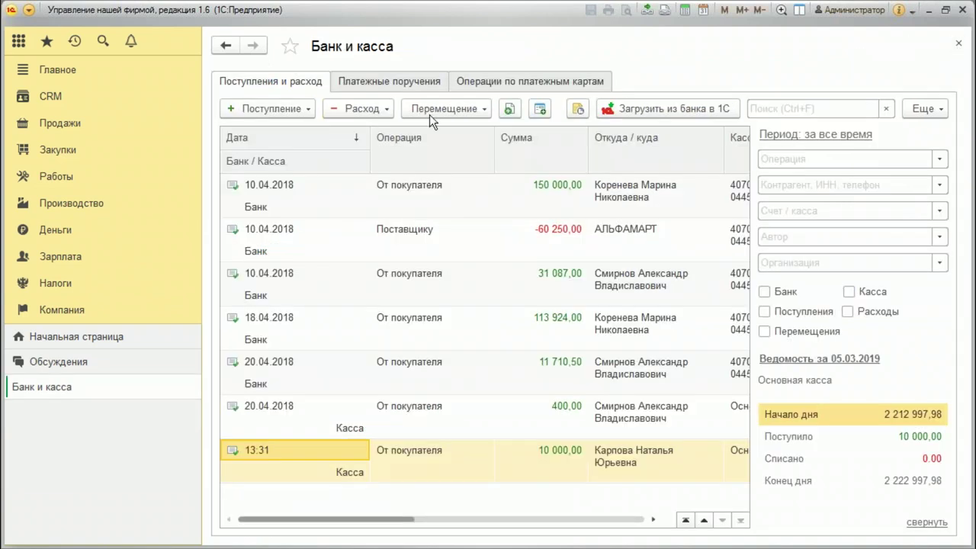
left_click(959, 43)
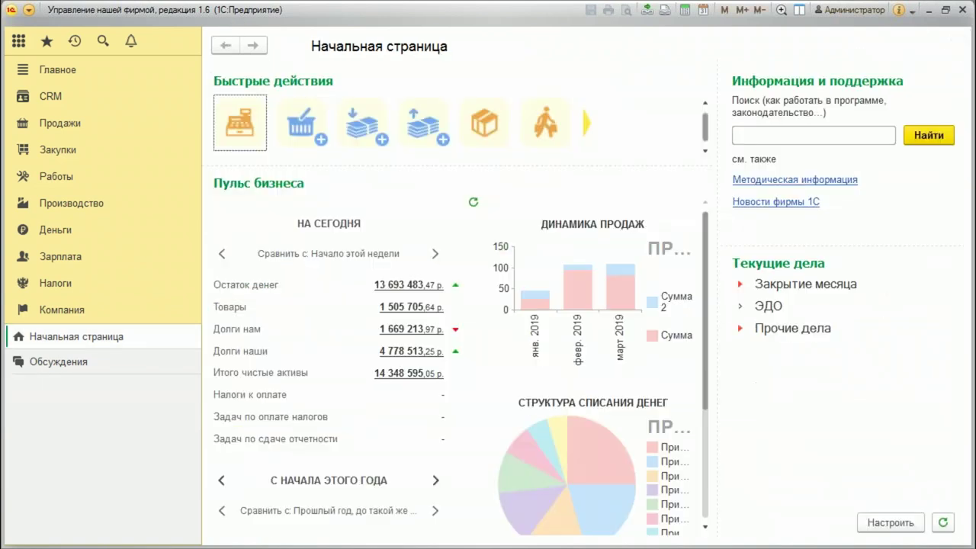
Review the commands available in the «Зарплата» and «Налоги» sections, including «1С-Отчетность» and «Документы»
left_click(62, 263)
left_click(66, 241)
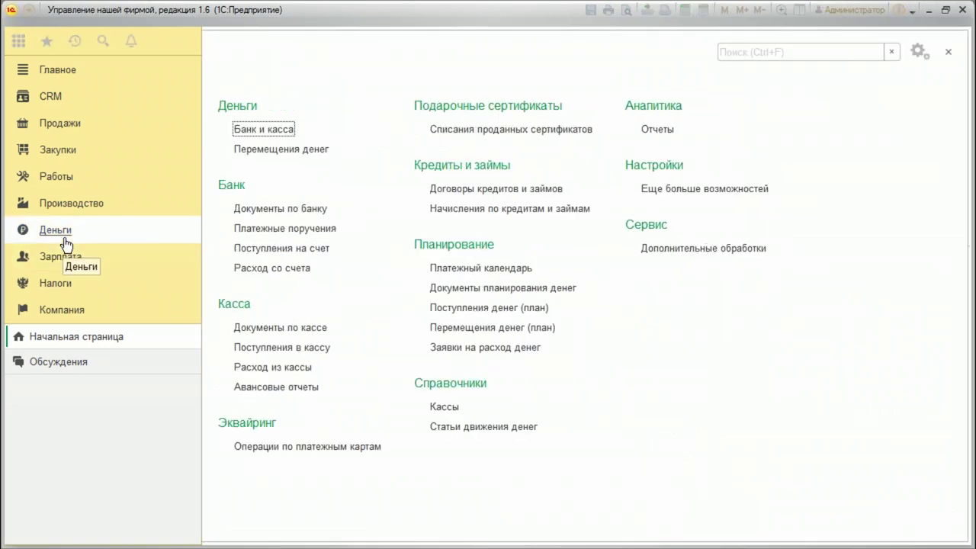
left_click(69, 254)
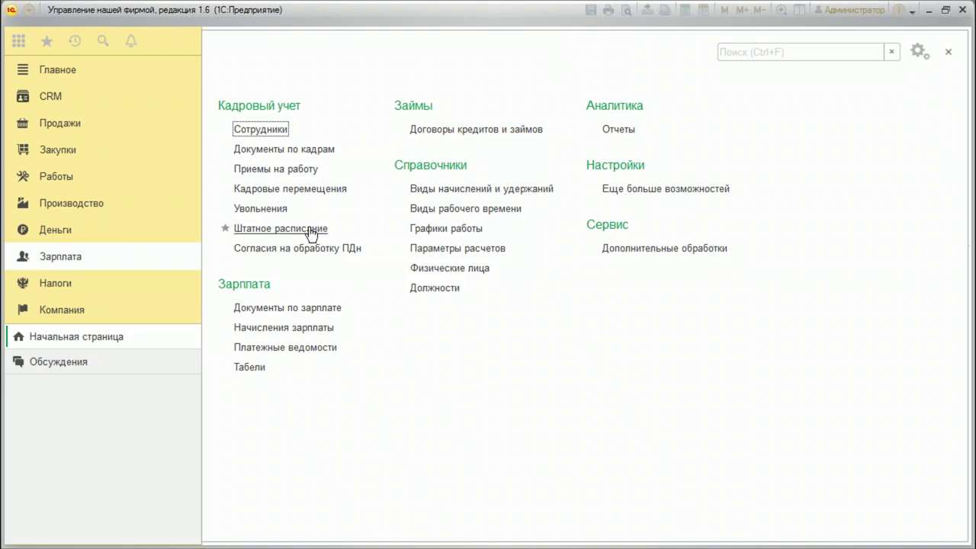
left_click(72, 286)
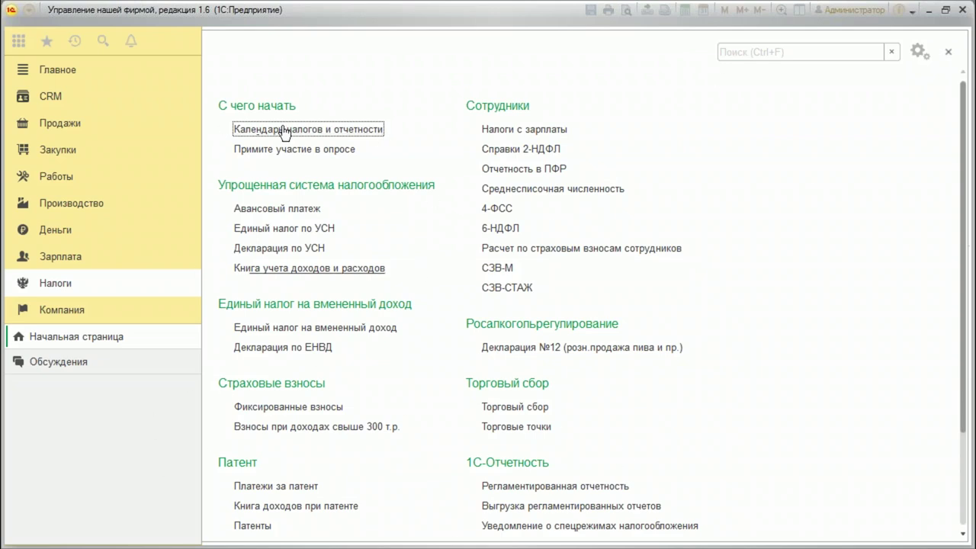
scroll(765, 261, "down", 3)
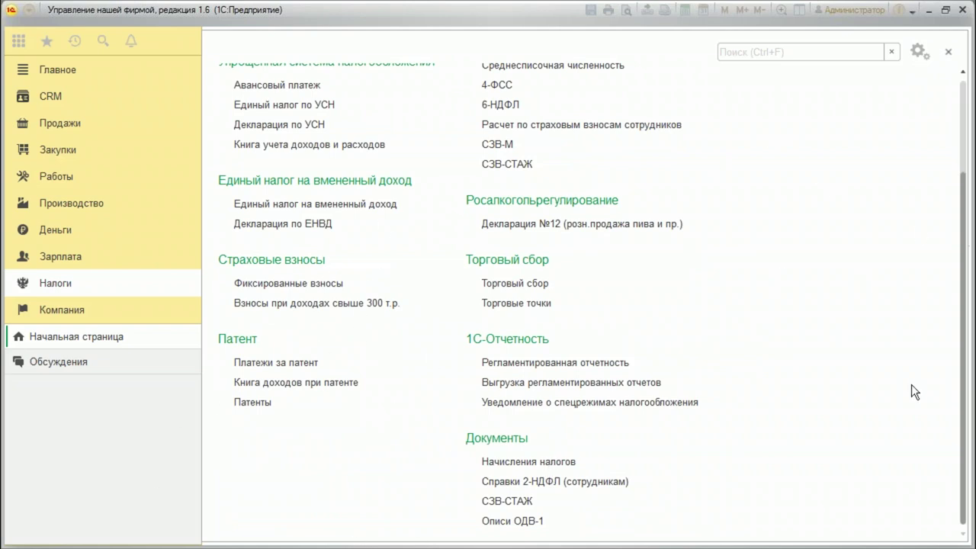
scroll(911, 385, "up", 3)
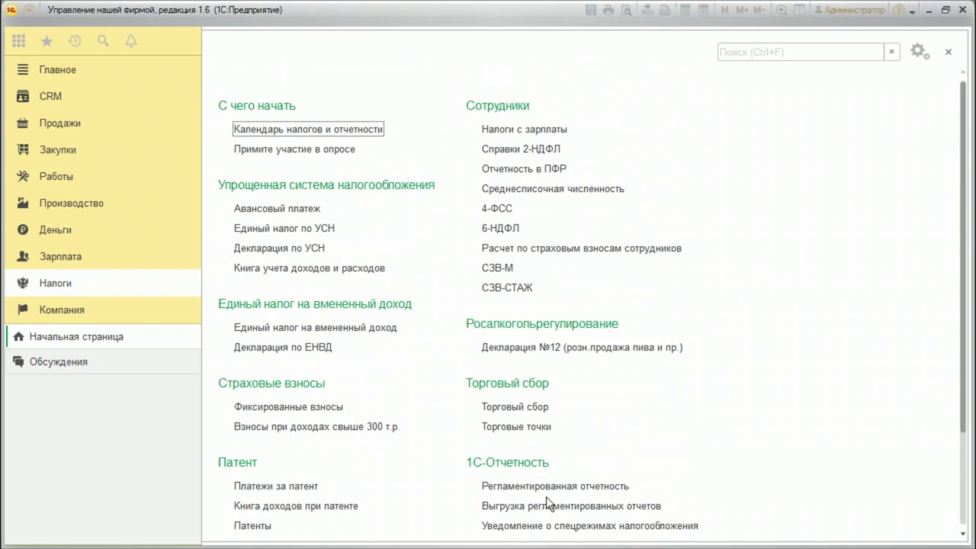
Open «Регламентированная отчетность», cancel the Internet support connection and postpone the 1С-Отчетность service offer
left_click(573, 490)
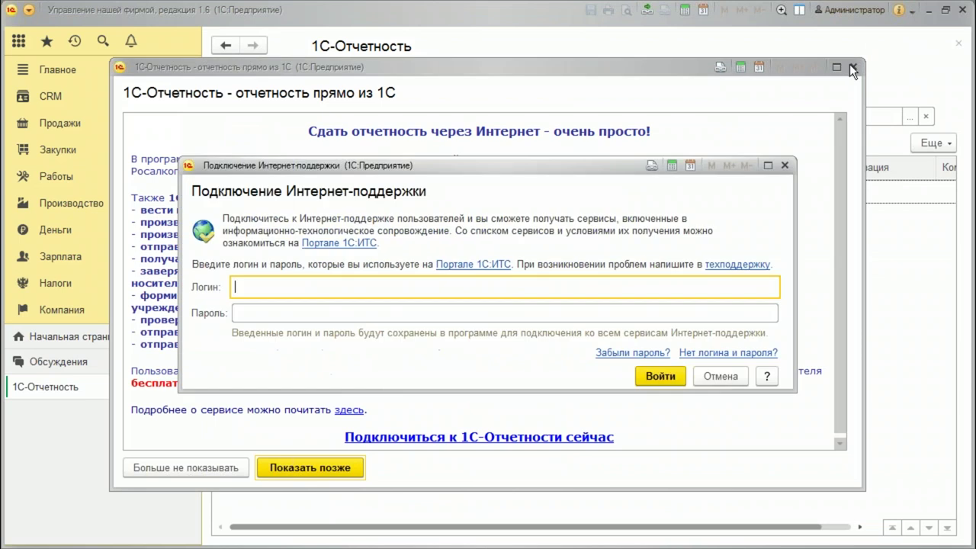
left_click(706, 379)
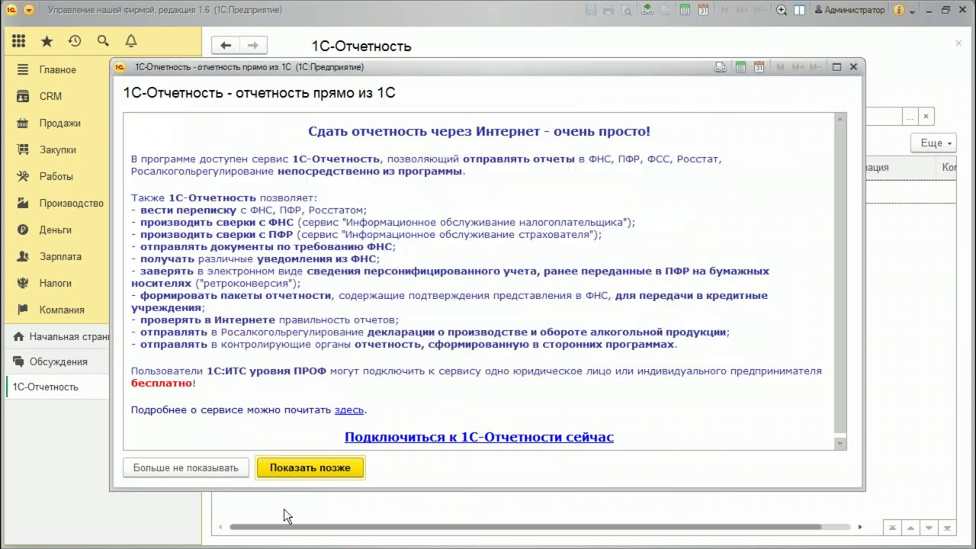
left_click(347, 466)
Start creating a report and list all report kinds «Без группировки» in a maximised window with a wider «Вид» column
left_click(242, 142)
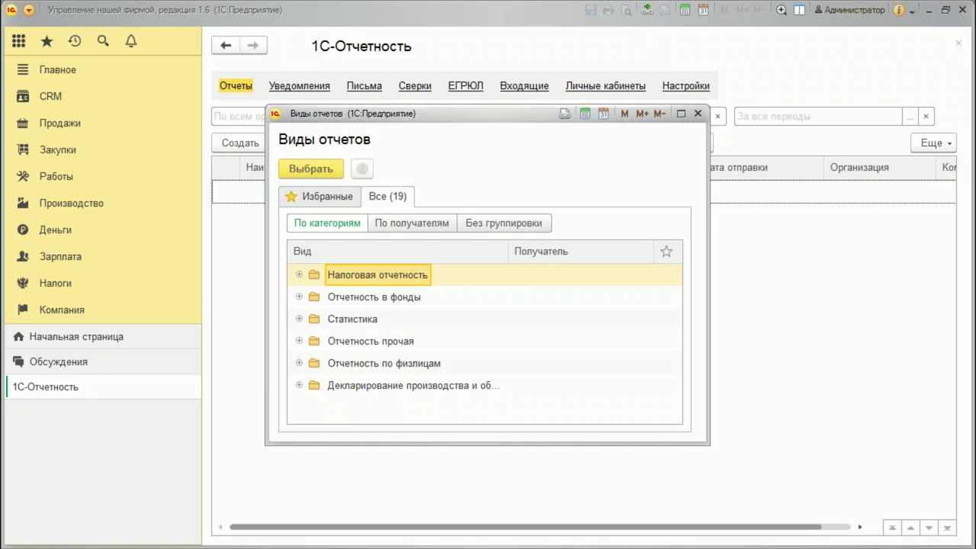
left_click(502, 221)
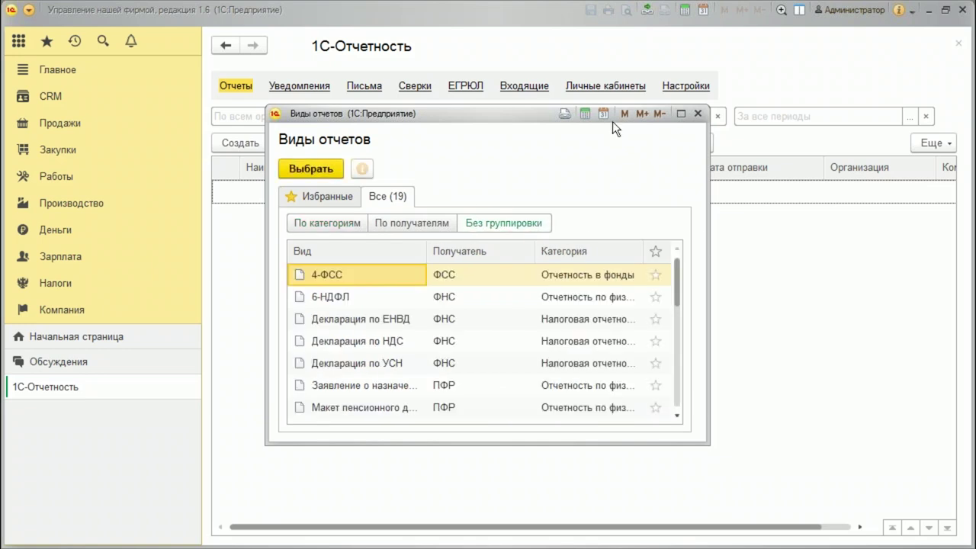
left_click(681, 114)
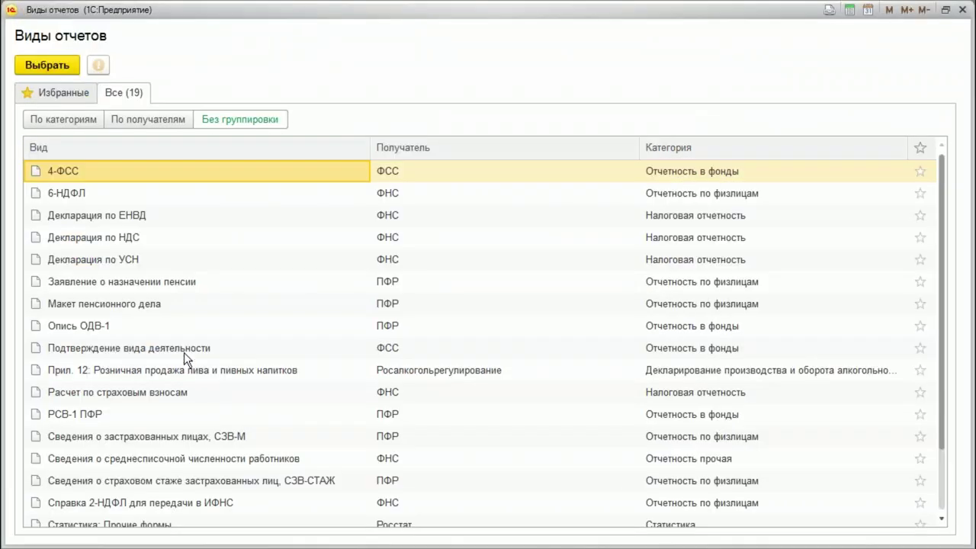
left_click_drag(373, 152, 455, 152)
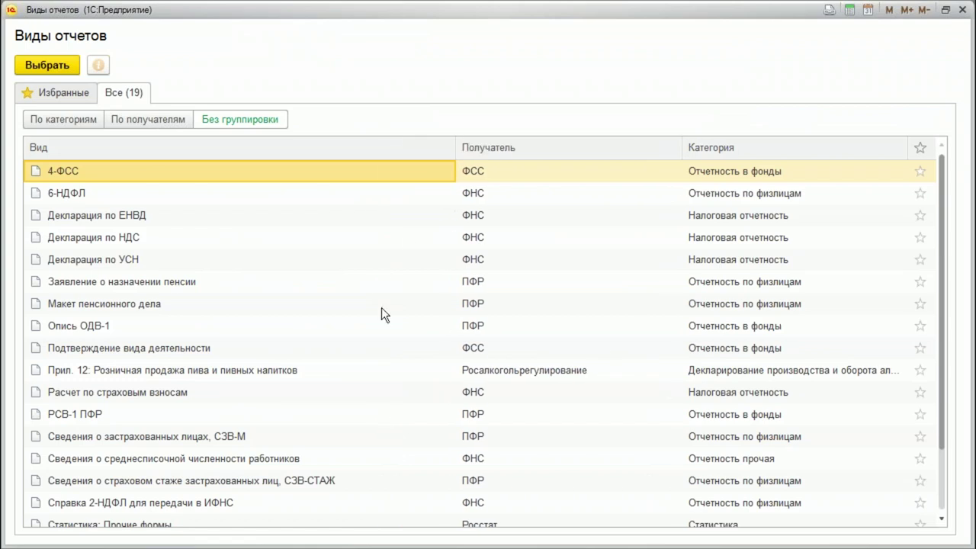
Examine the full list of report kinds, including СЗВ-М and СЗВ-СТАЖ, and close it without choosing a report
scroll(238, 412, "down", 2)
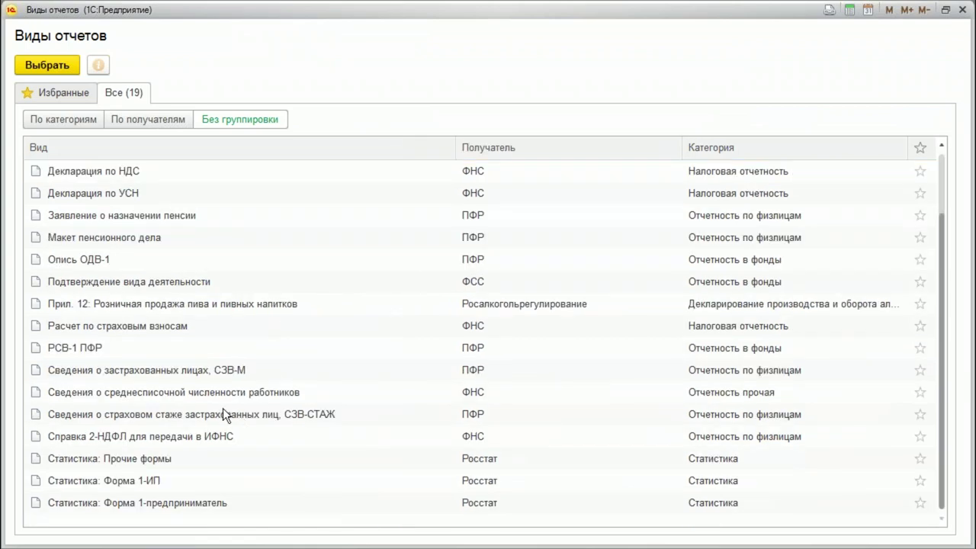
scroll(223, 409, "up", 2)
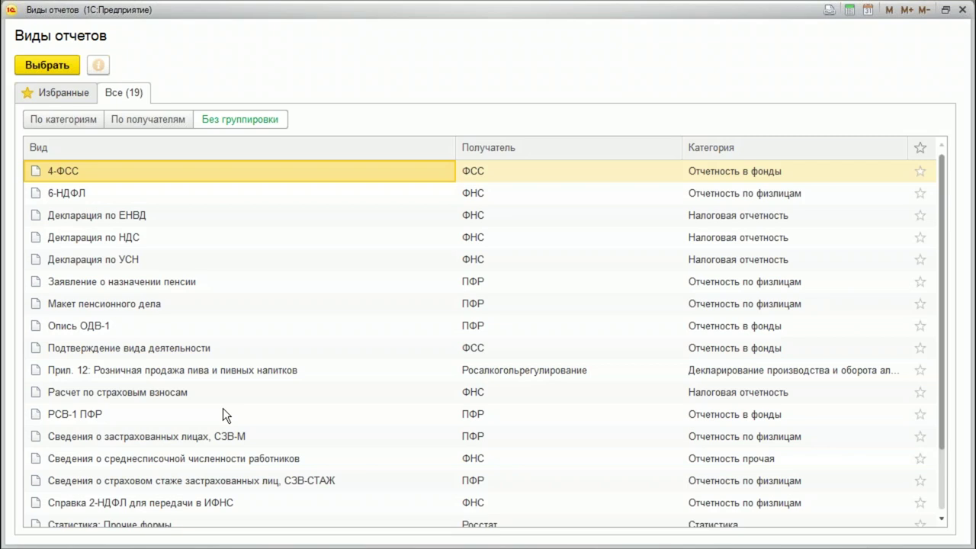
scroll(223, 412, "down", 1)
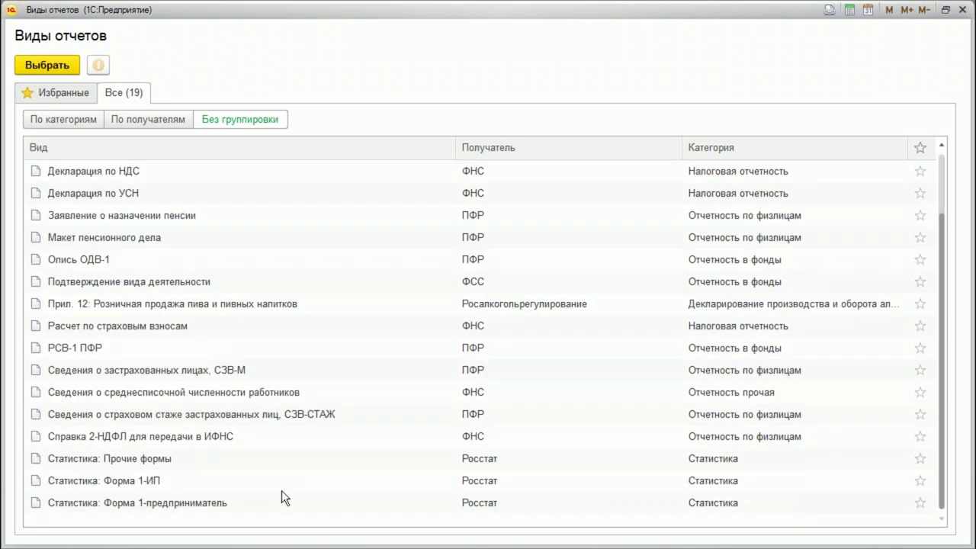
left_click(216, 352)
left_click(301, 370)
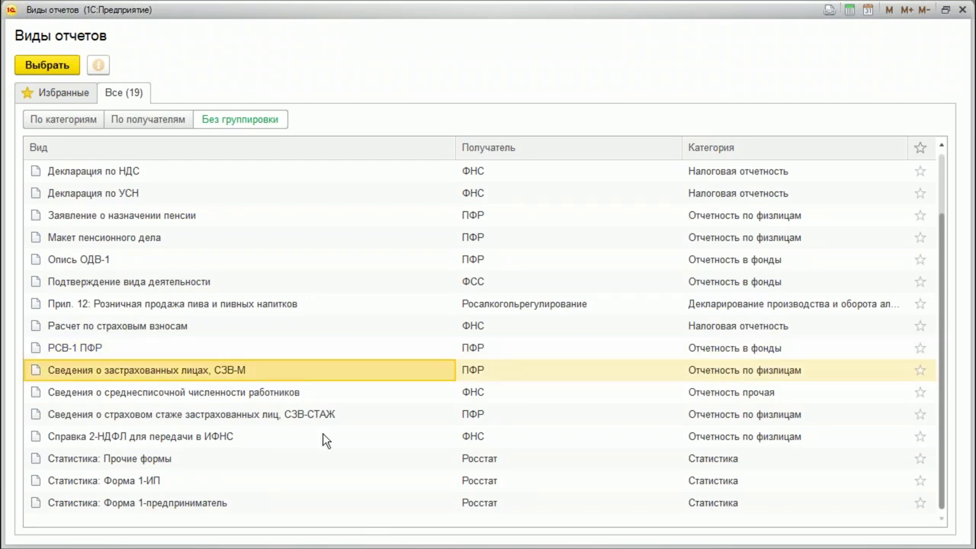
left_click(320, 417)
scroll(321, 417, "up", 1)
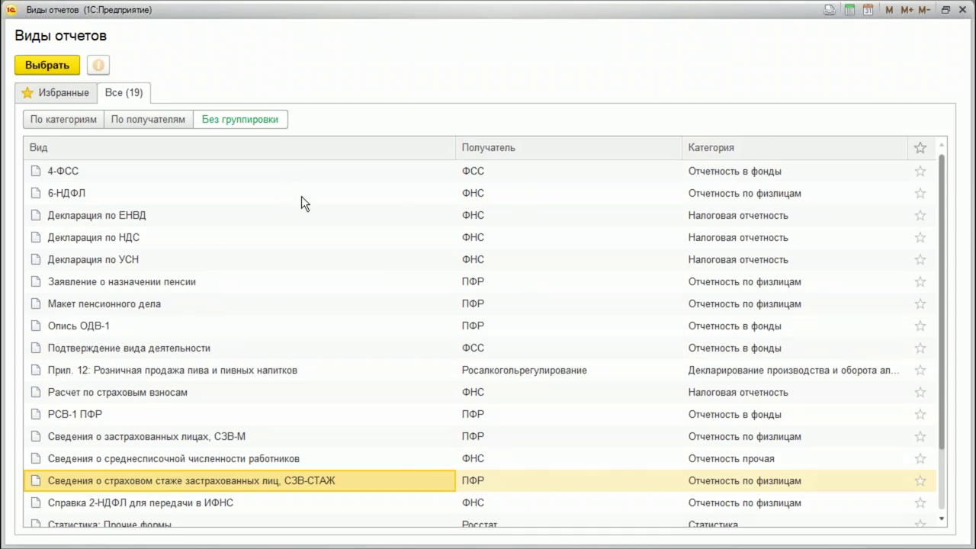
left_click(963, 11)
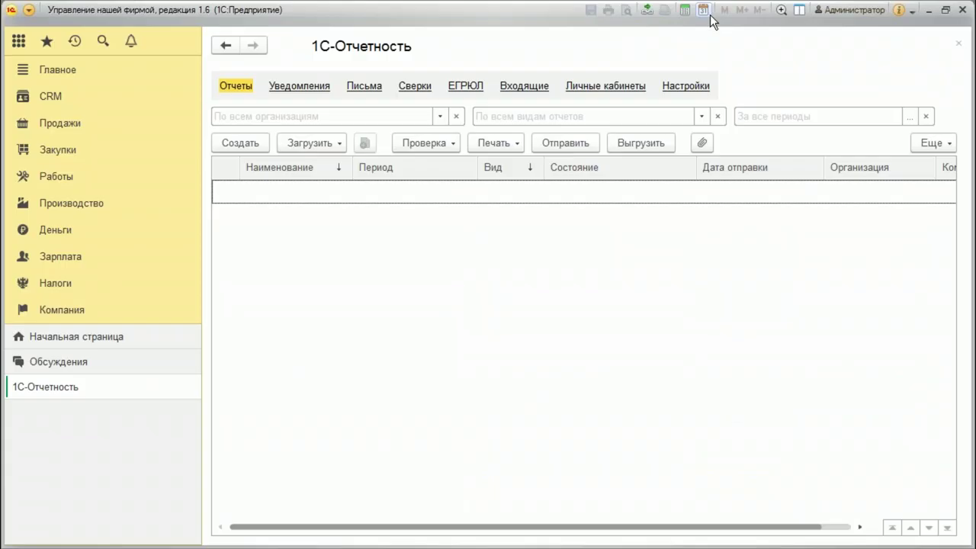
Review the commands of the «Компания» section, and close the section menu and the 1С-Отчетность page
left_click(72, 316)
left_click(74, 310)
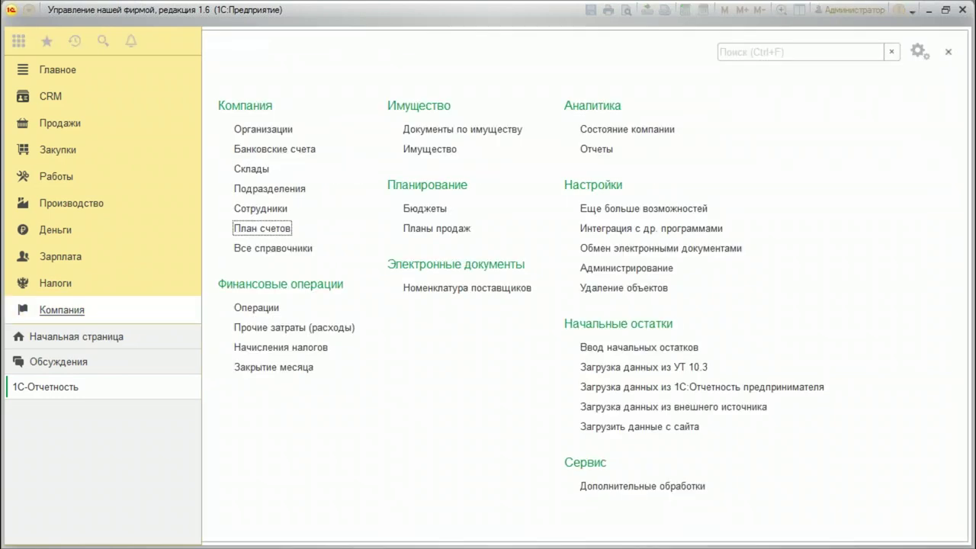
left_click(948, 51)
left_click(958, 43)
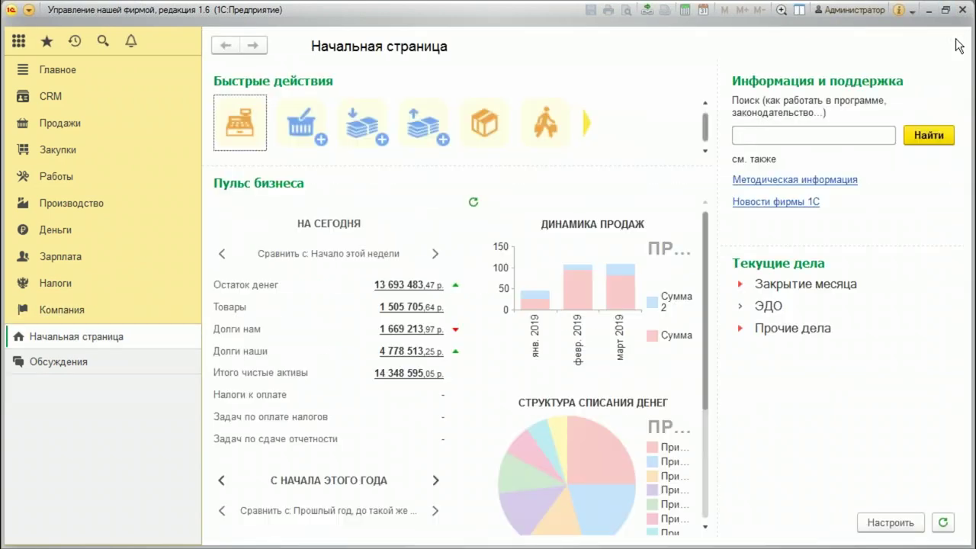
Open the «Бюджеты» list under «Планирование» in the «Компания» section
left_click(66, 311)
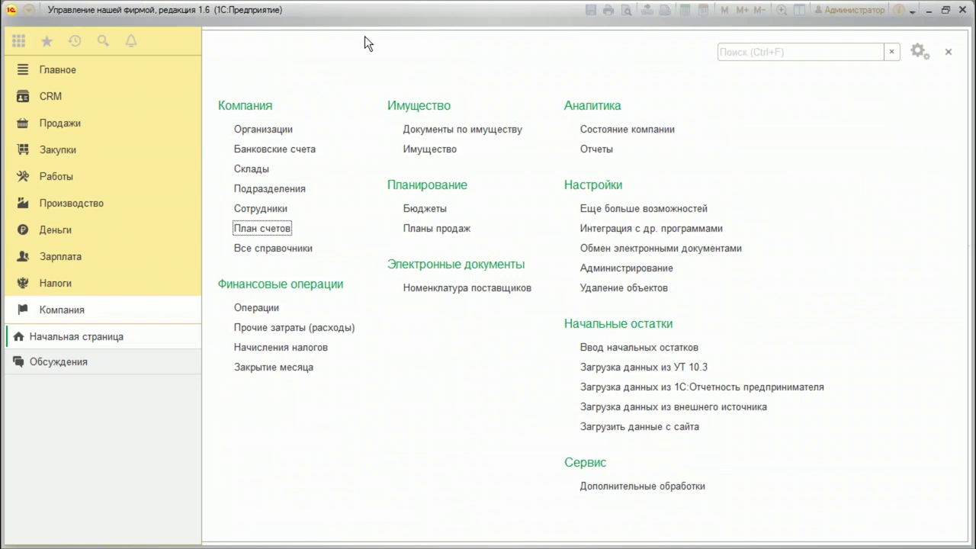
left_click(420, 214)
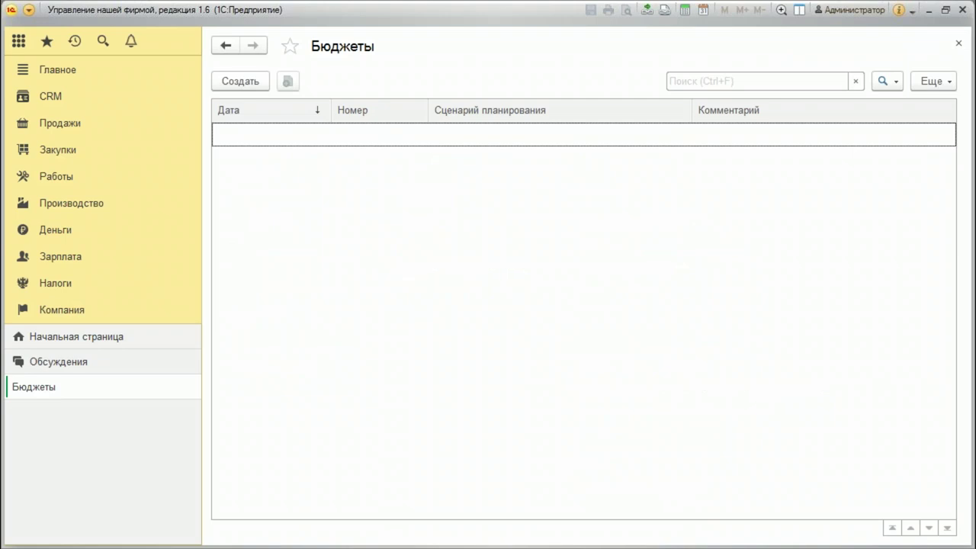
Start a new budget with the planning scenario «Менеджеры по продажам», and close it without saving
left_click(251, 87)
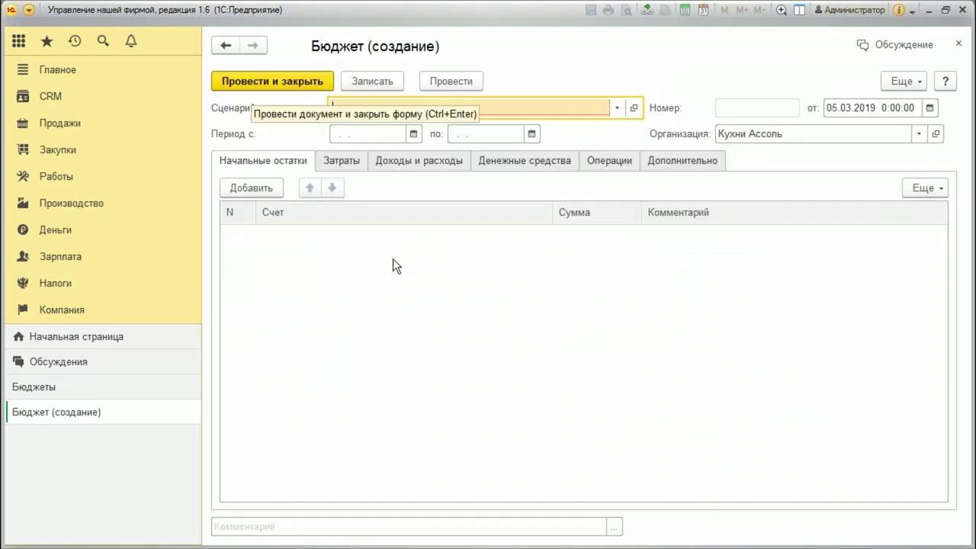
left_click(615, 108)
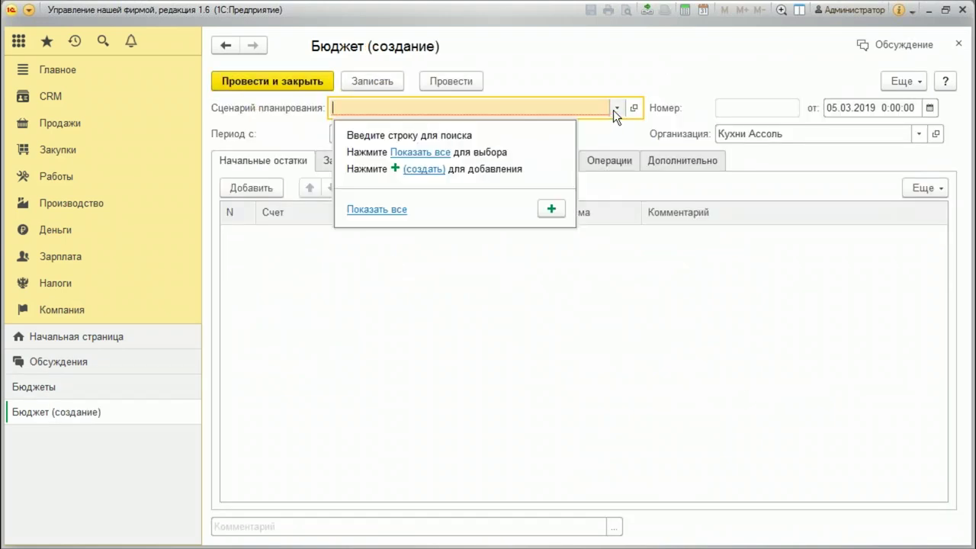
left_click(408, 137)
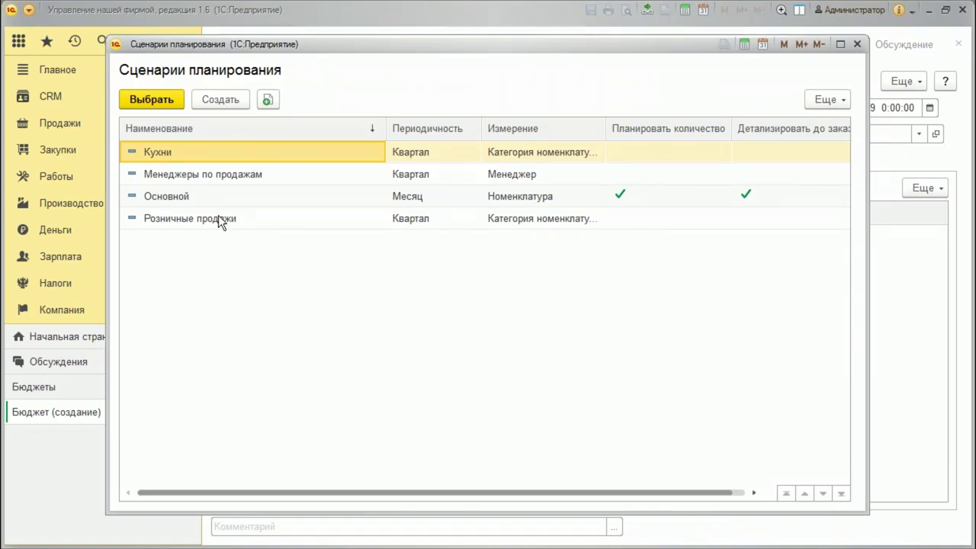
double_click(251, 175)
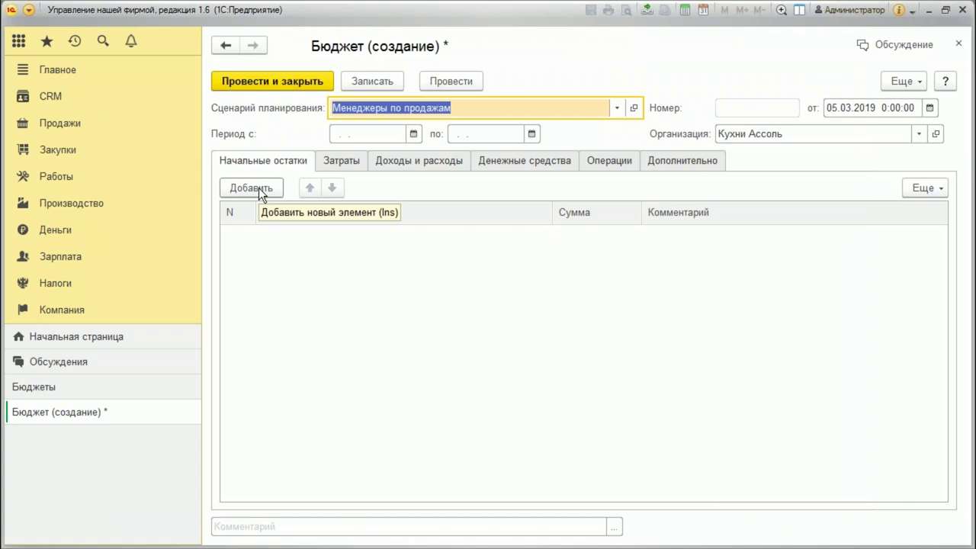
left_click(959, 44)
left_click(484, 294)
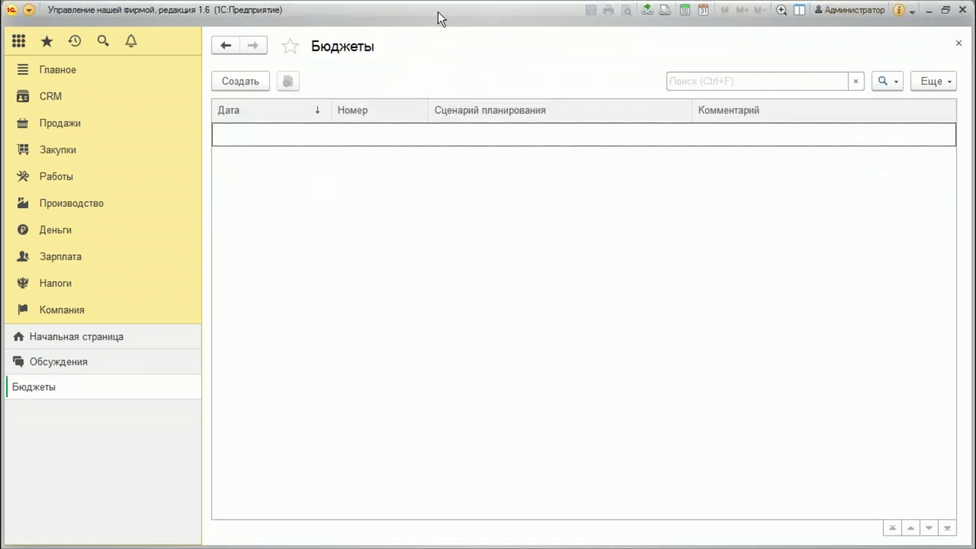
Open the «Состояние компании» mailing settings from the «Компания» section and choose «Системная учетная запись» as the sending account
left_click(76, 310)
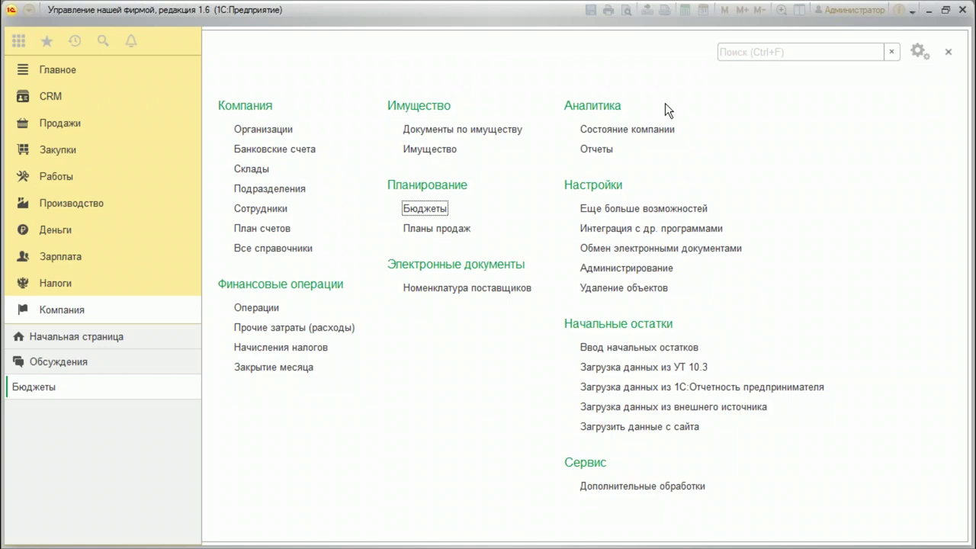
left_click(624, 132)
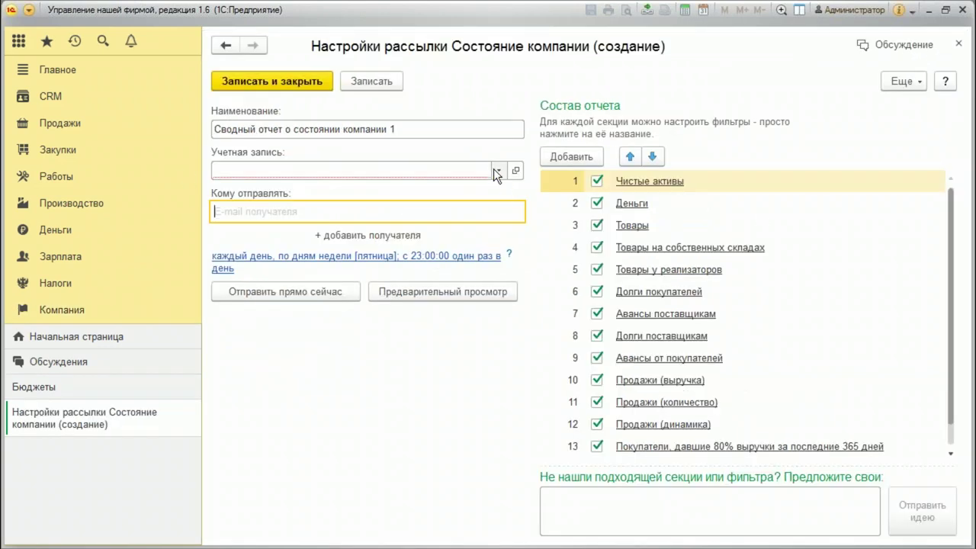
left_click(493, 169)
left_click(319, 217)
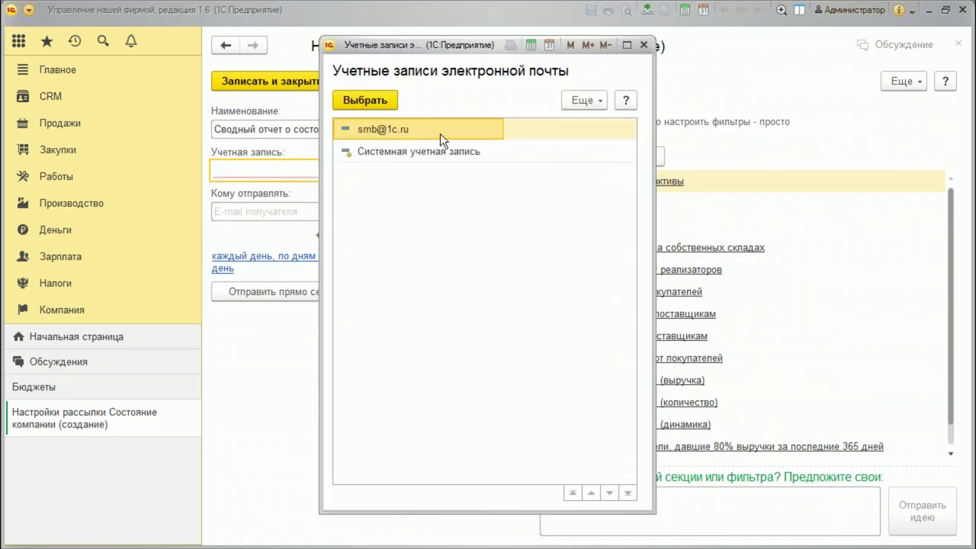
left_click(443, 150)
double_click(441, 149)
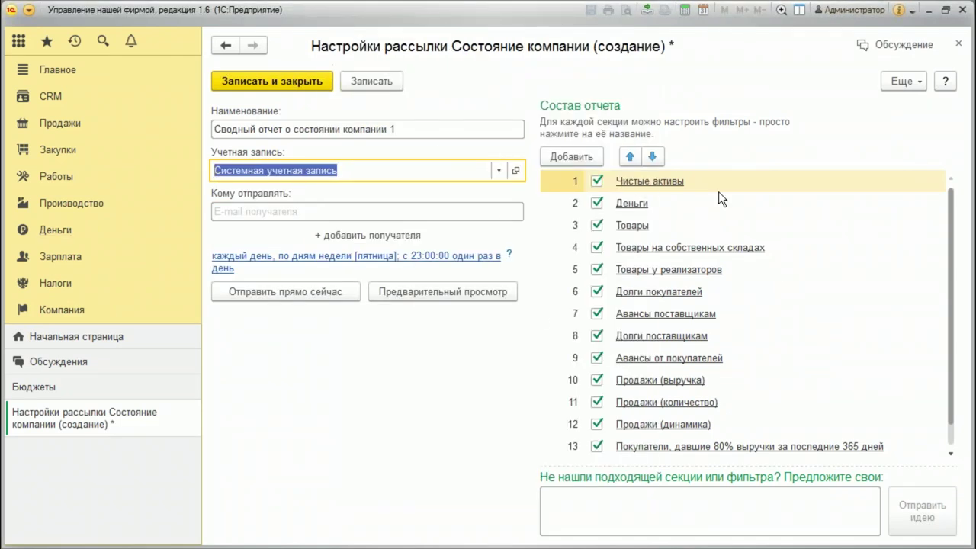
Examine the report sections and the filter settings of «Продажи (выручка)», and close the mailing settings without saving
scroll(767, 245, "down", 1)
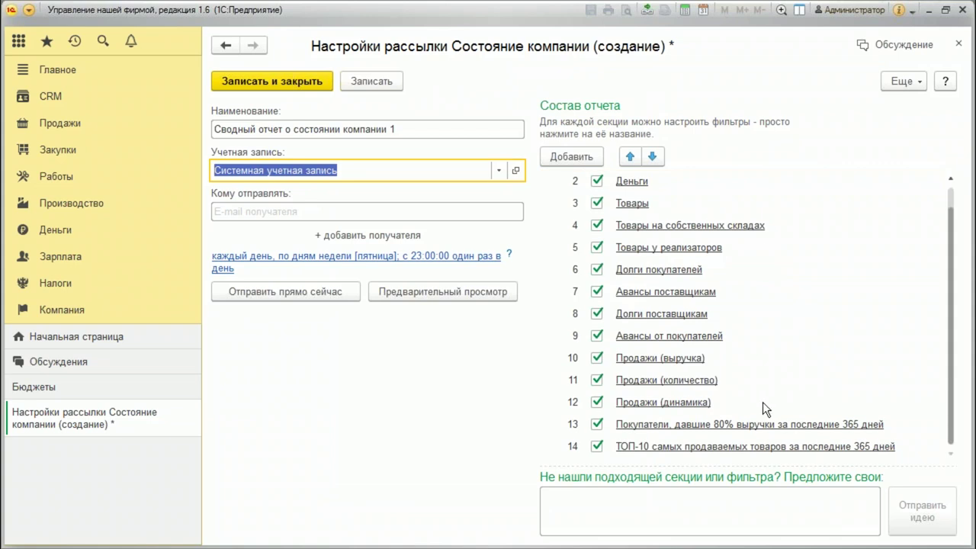
left_click(674, 357)
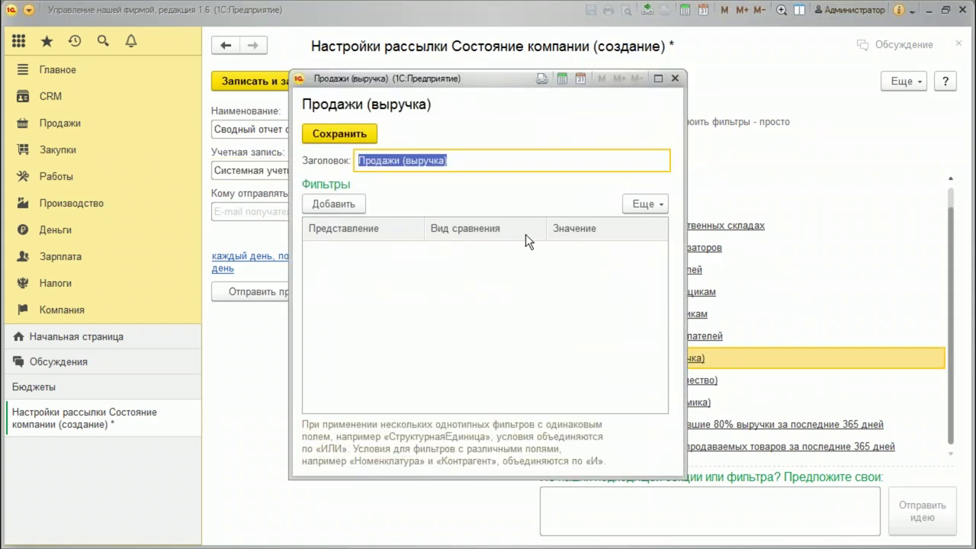
left_click(675, 79)
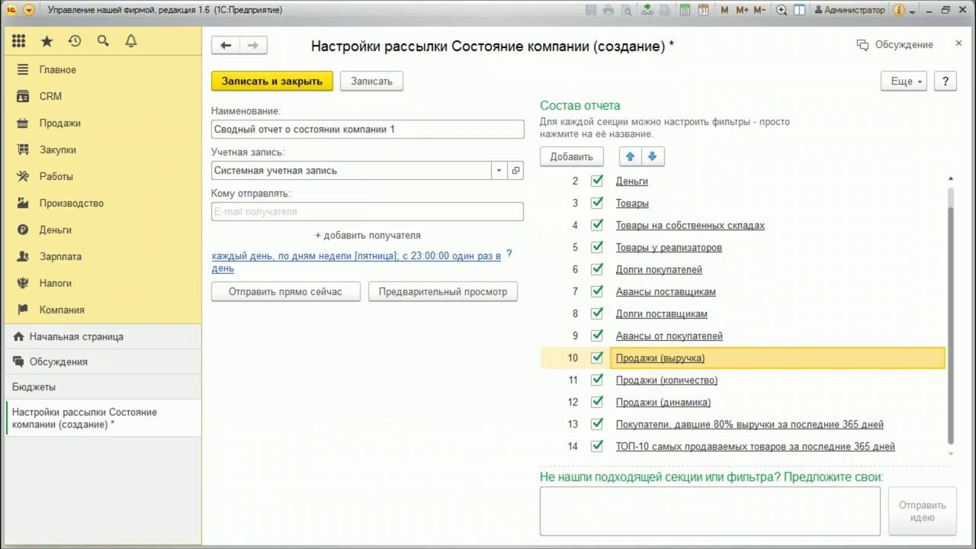
left_click(268, 212)
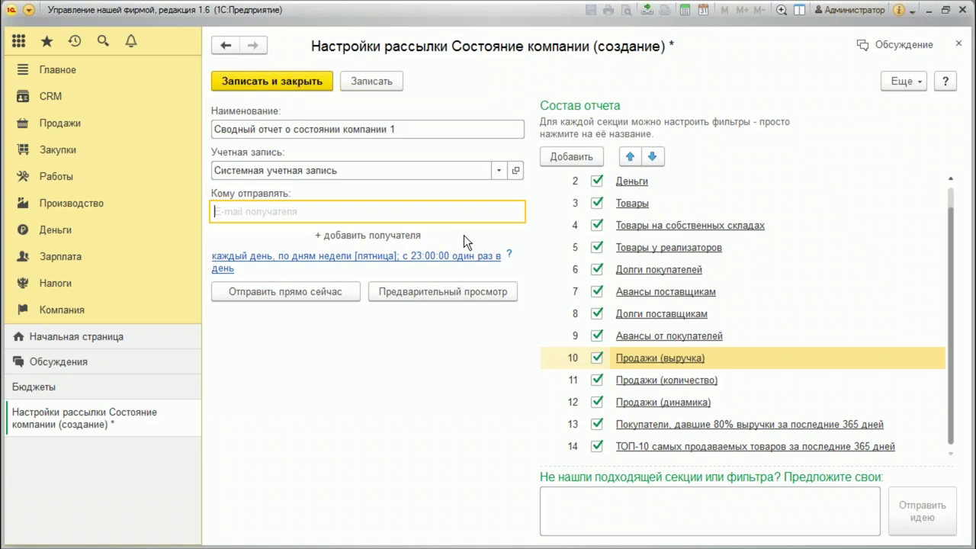
left_click(962, 45)
left_click(489, 291)
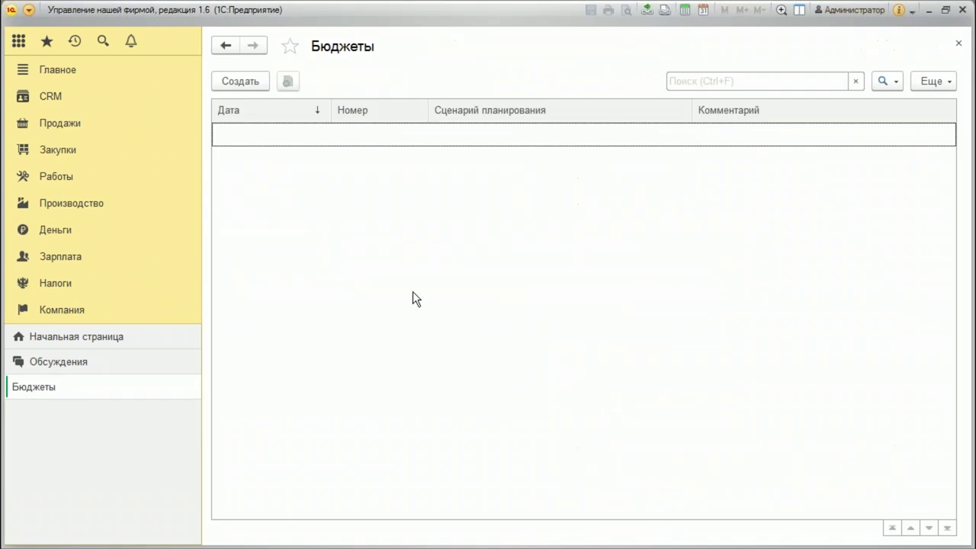
Close the «Бюджеты» list and browse the reports of the «Компания» section under «Аналитика»
left_click(959, 43)
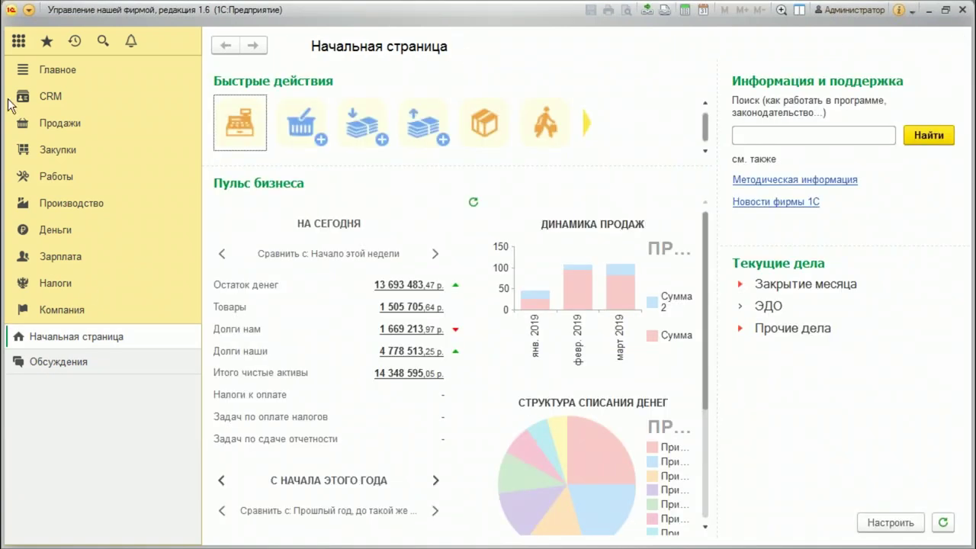
left_click(61, 311)
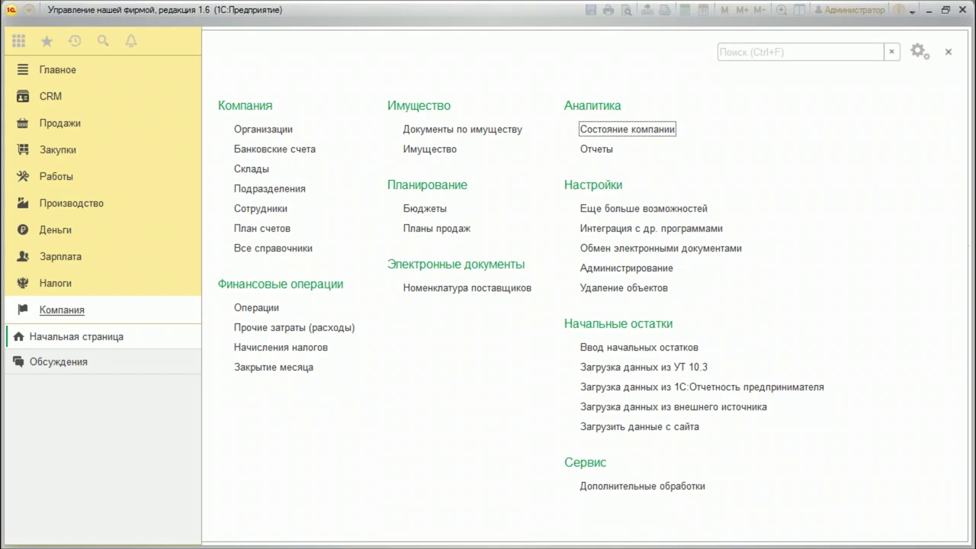
left_click(608, 152)
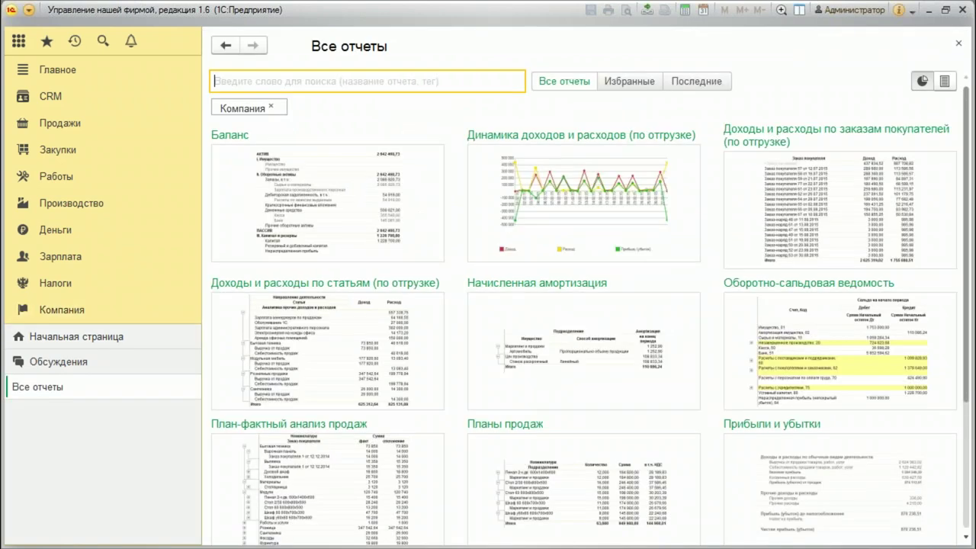
scroll(767, 305, "down", 3)
scroll(763, 409, "up", 3)
Open the «Баланс» report, set its period to January–December 2018, and generate it
left_click(284, 213)
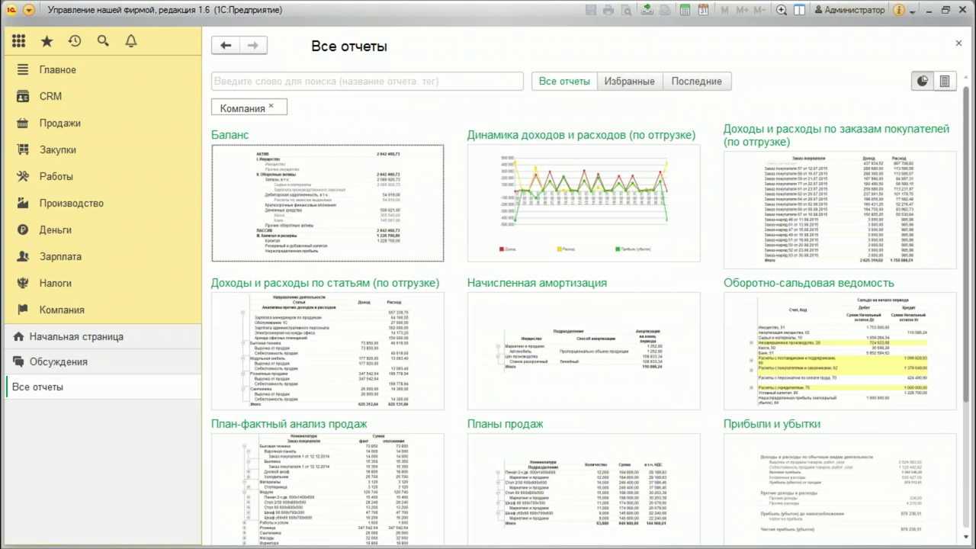
double_click(312, 181)
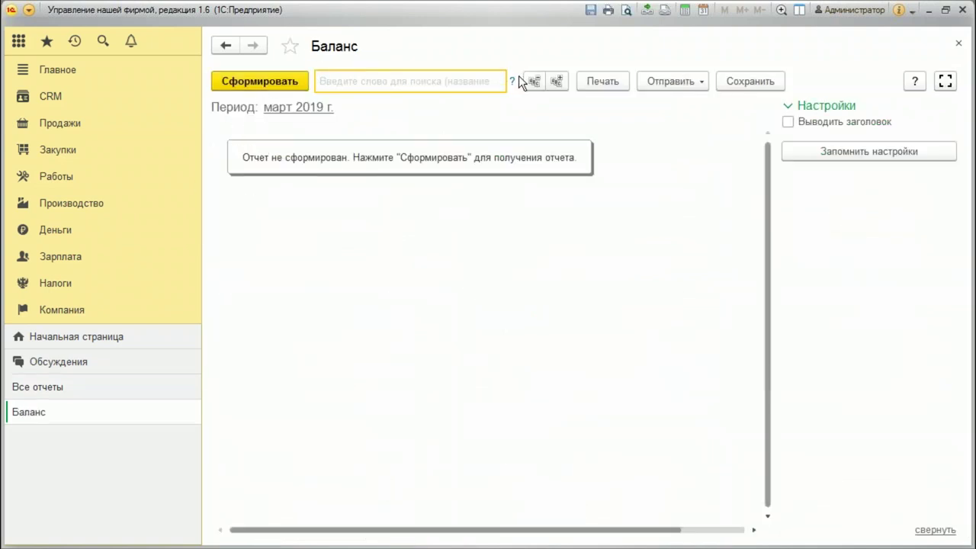
left_click(310, 109)
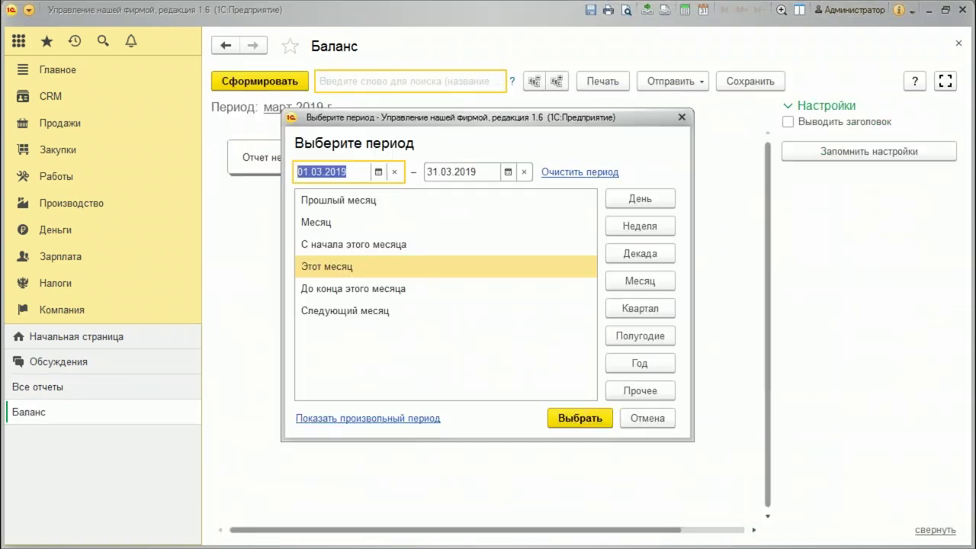
left_click(356, 418)
left_click_drag(335, 271, 414, 363)
left_click(583, 417)
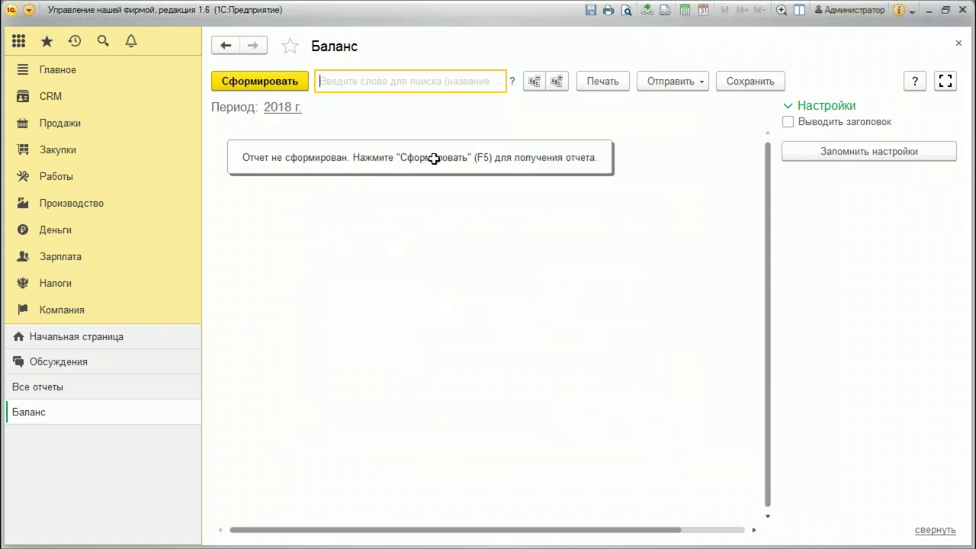
left_click(282, 80)
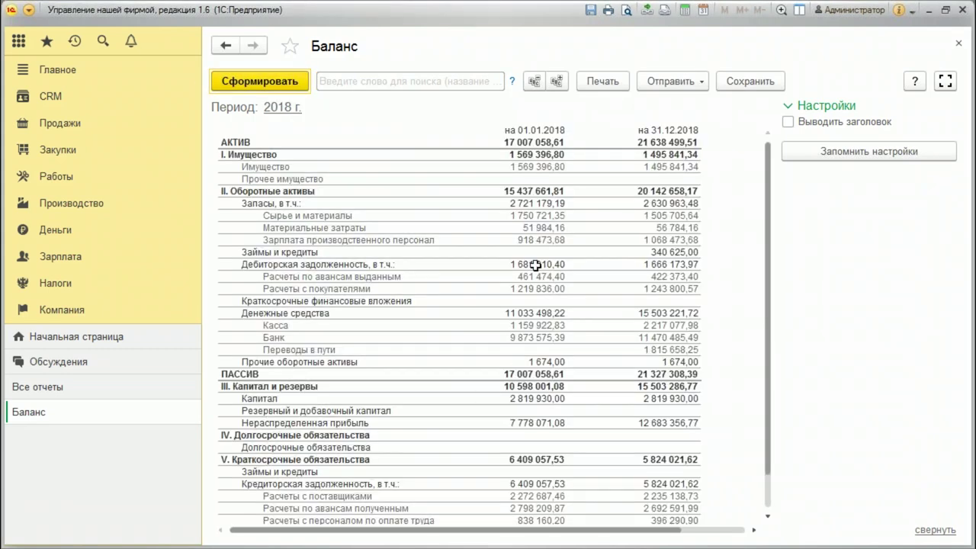
Review the «АКТИВ» and «ПАССИВ» parts of the balance report and close it
scroll(549, 308, "down", 7)
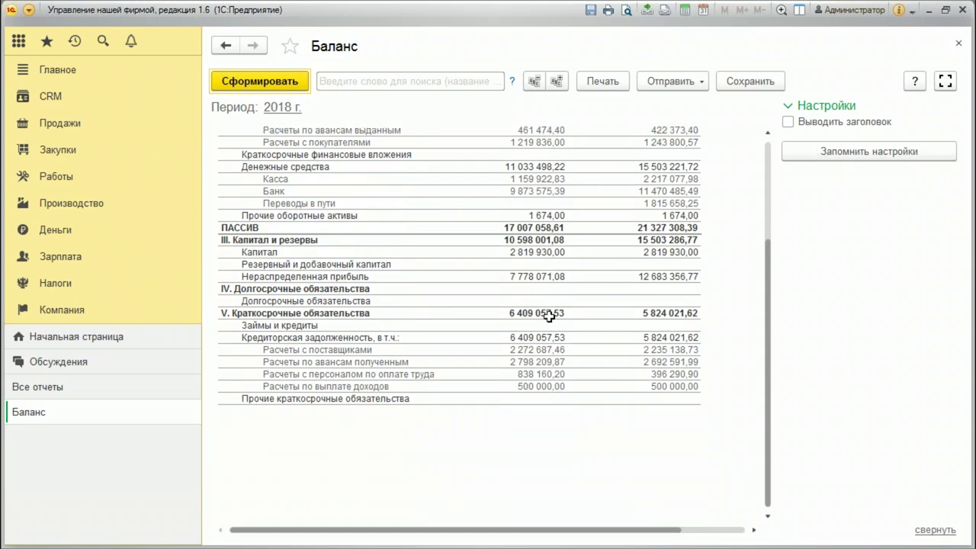
scroll(666, 332, "up", 7)
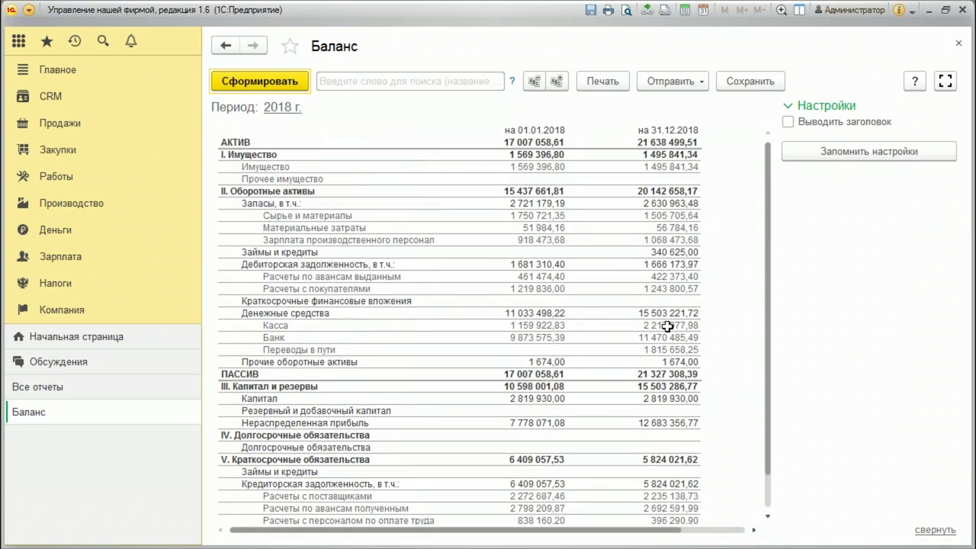
left_click(959, 43)
Generate the «Динамика доходов и расходов (по отгрузке)» report for 2018 and expand its «Диаграмма» and «Строки» settings
left_click(578, 205)
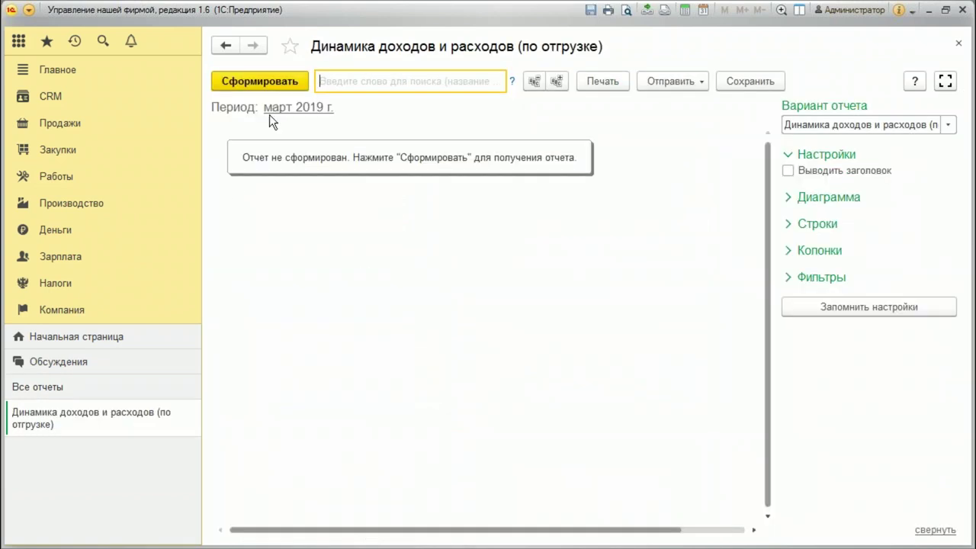
left_click(273, 109)
left_click(376, 419)
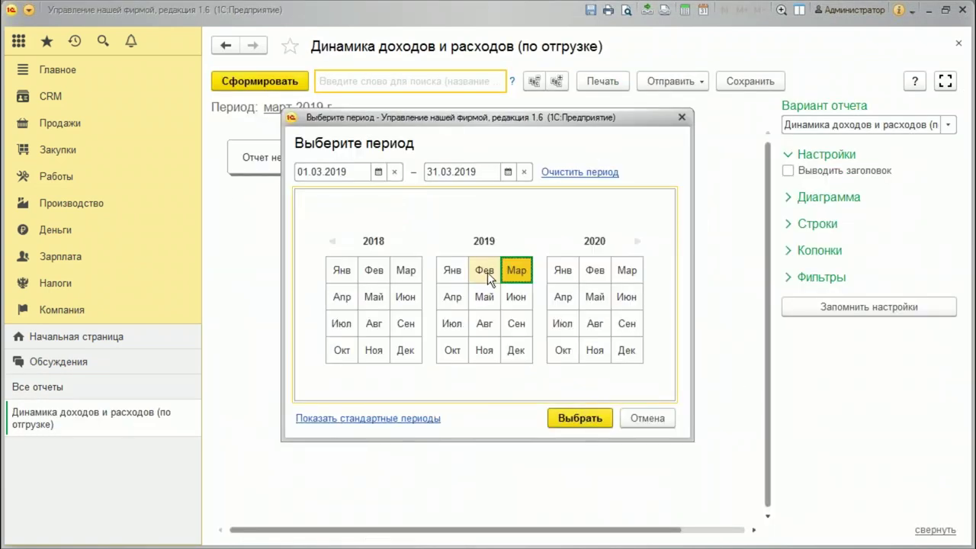
left_click_drag(338, 267, 407, 350)
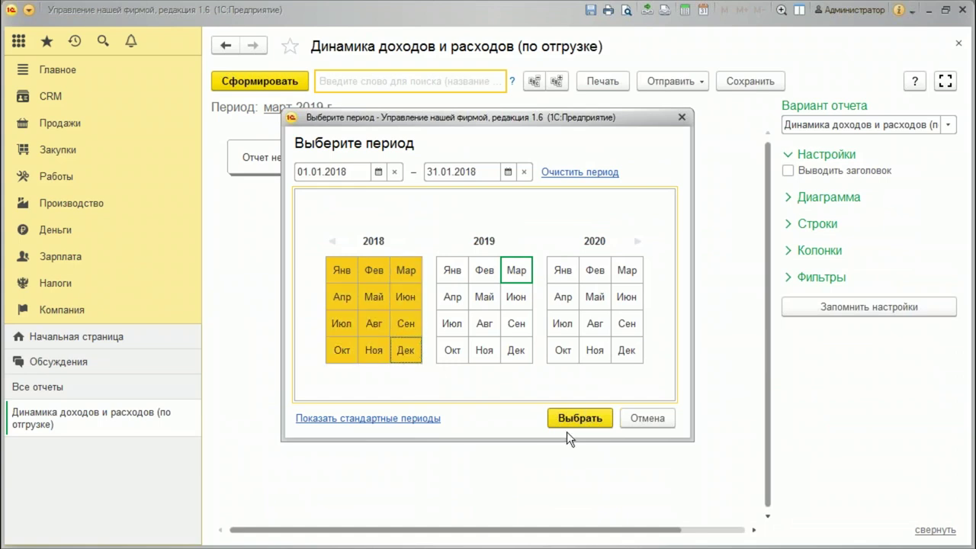
left_click(576, 416)
left_click(252, 83)
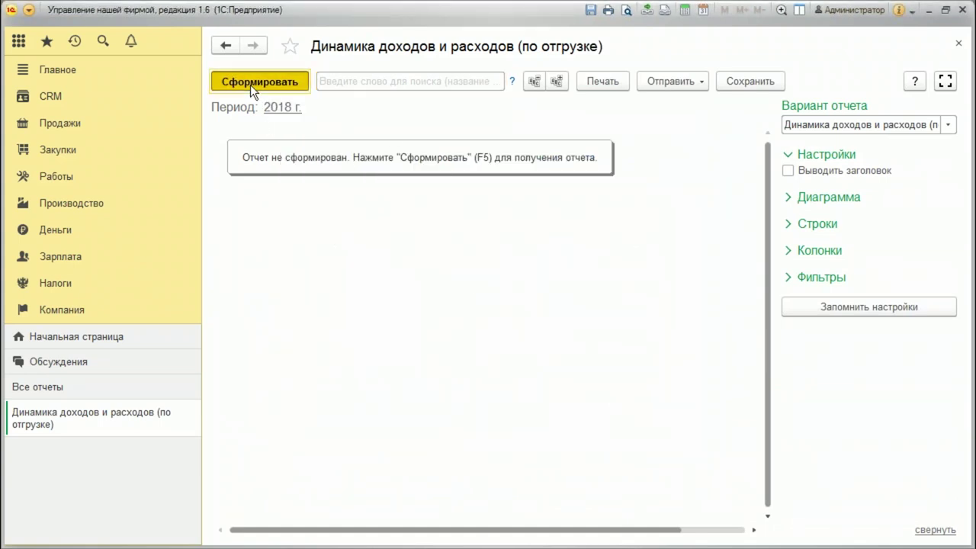
left_click(787, 197)
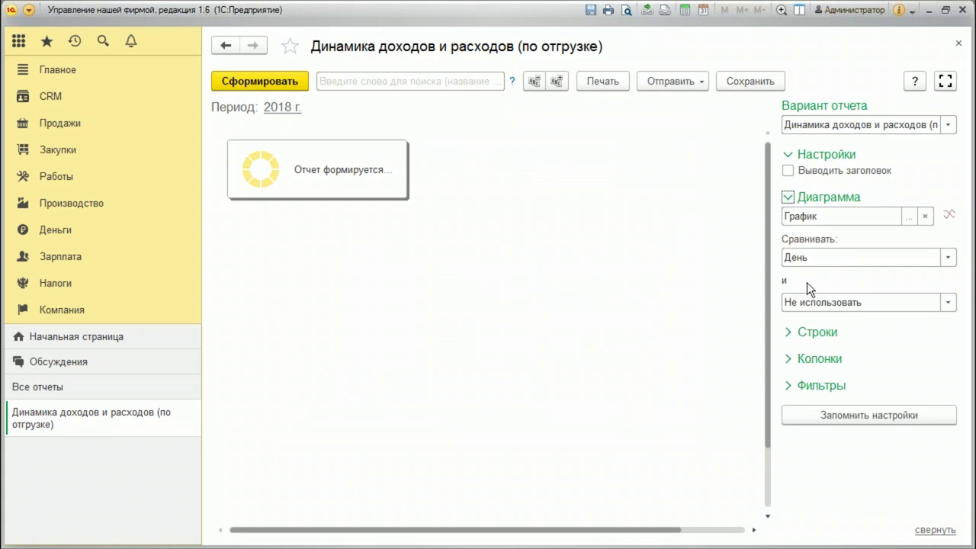
left_click(788, 333)
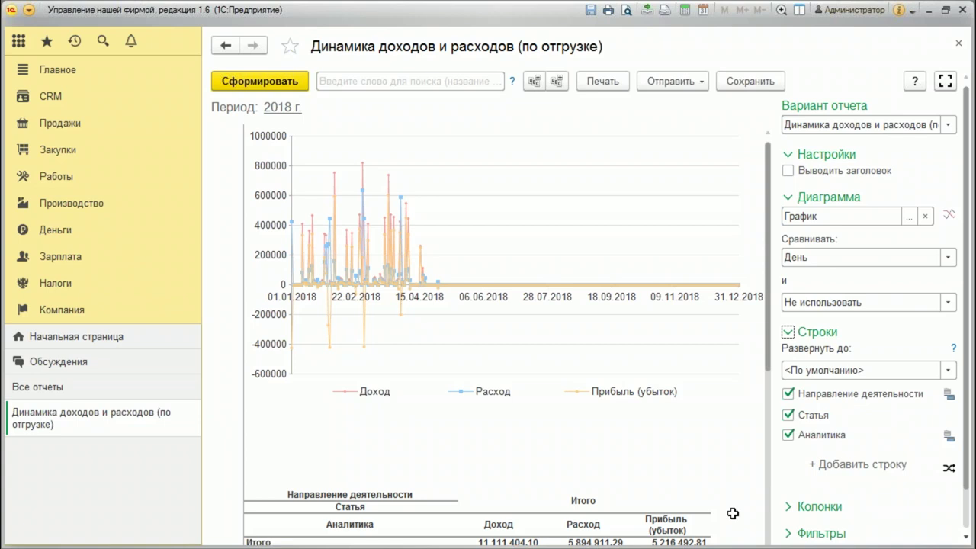
Examine the income and expense table with the «Аренда офисных помещений» item expanded, and close the report
scroll(610, 320, "down", 5)
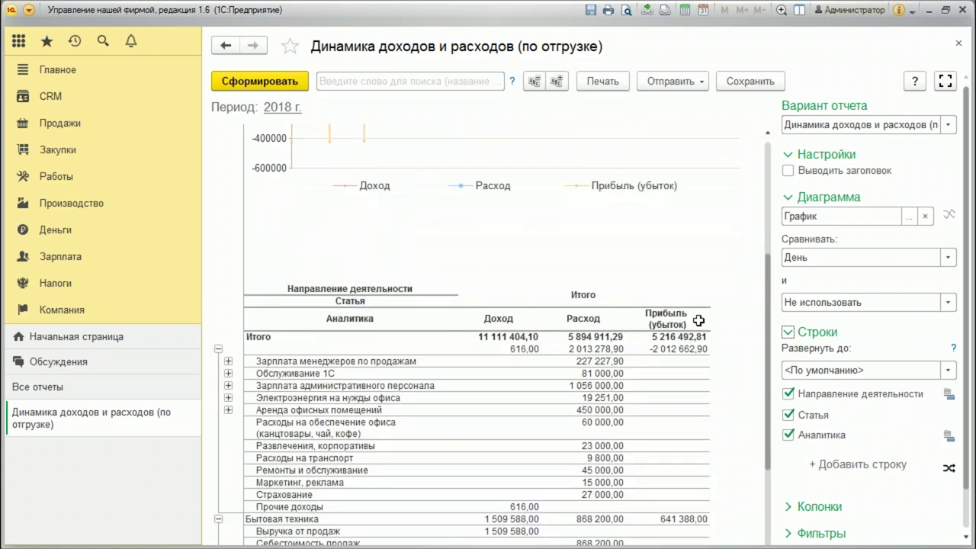
scroll(972, 287, "down", 1)
scroll(972, 287, "down", 3)
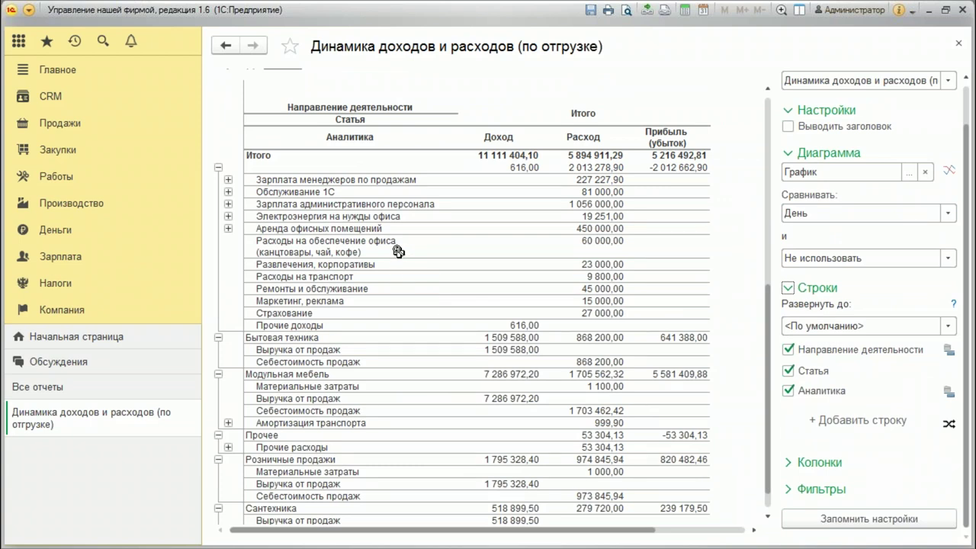
left_click(231, 235)
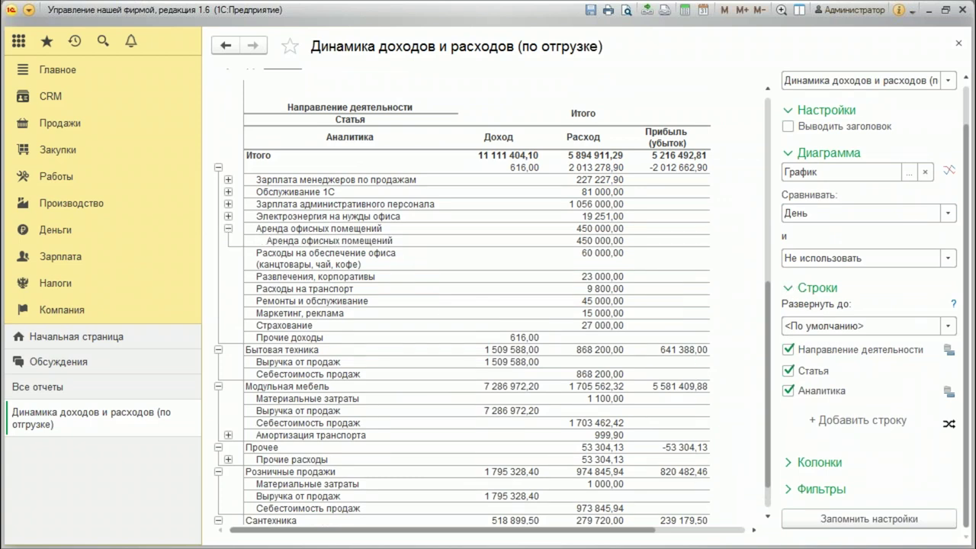
scroll(685, 257, "down", 5)
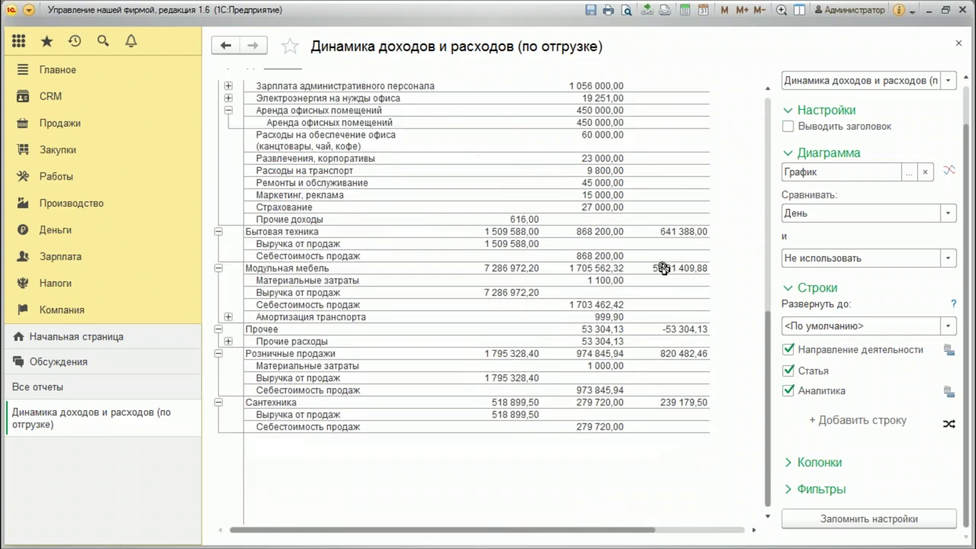
left_click(958, 43)
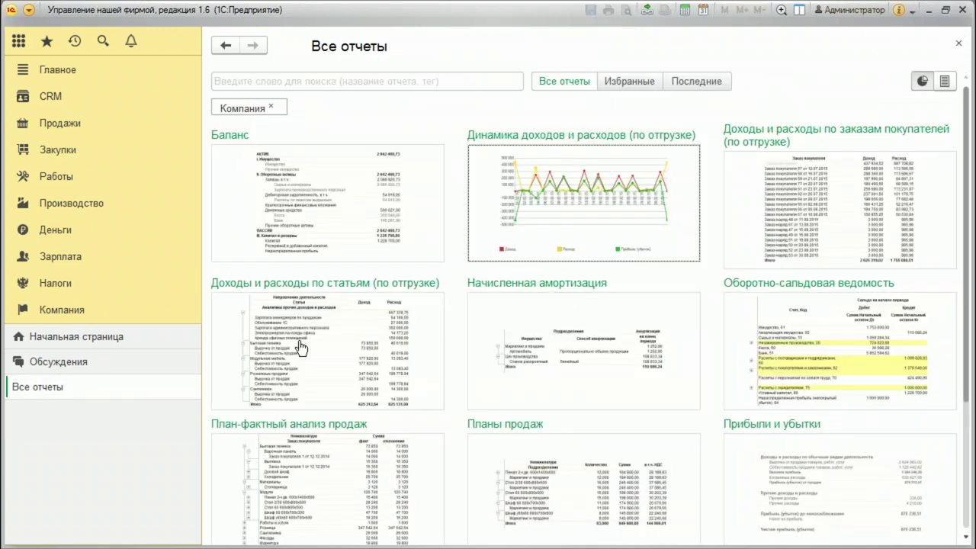
Open the «Оборотно-сальдовая ведомость» report, set its period to January–December 2018, and generate it
left_click(835, 360)
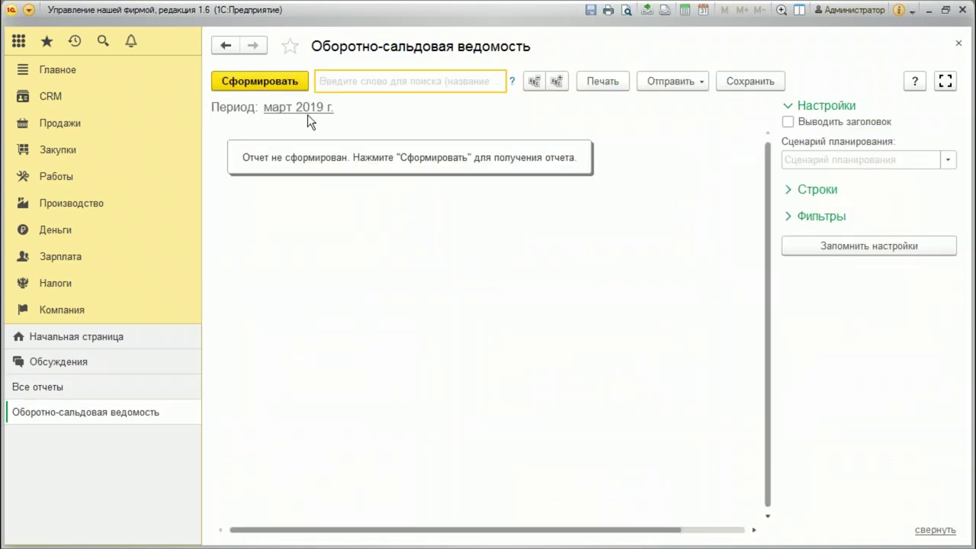
left_click(307, 113)
left_click(371, 418)
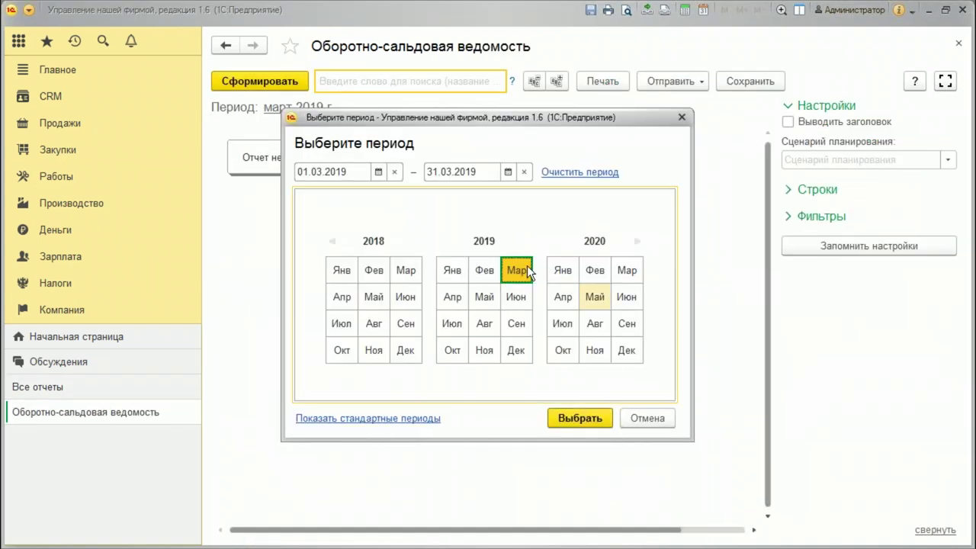
left_click_drag(344, 270, 406, 350)
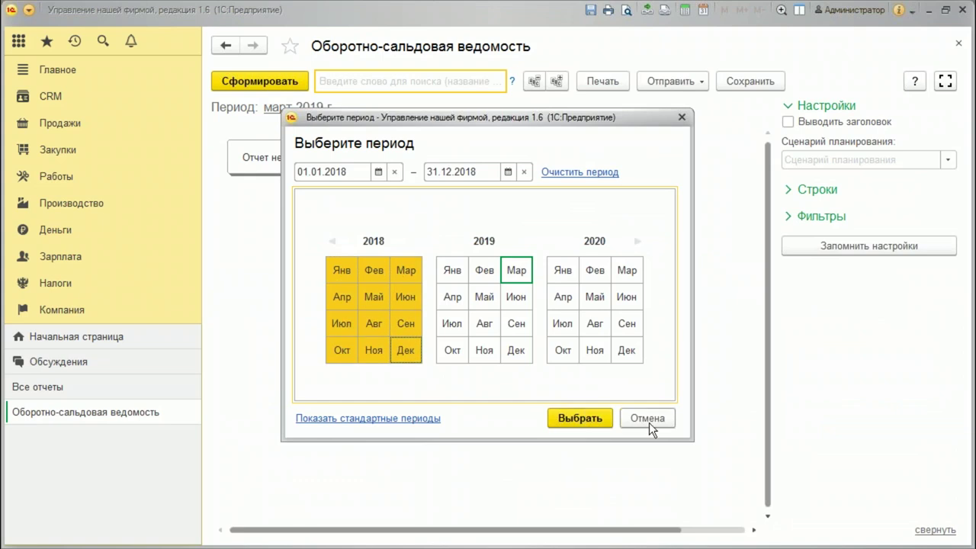
left_click(568, 416)
left_click(254, 83)
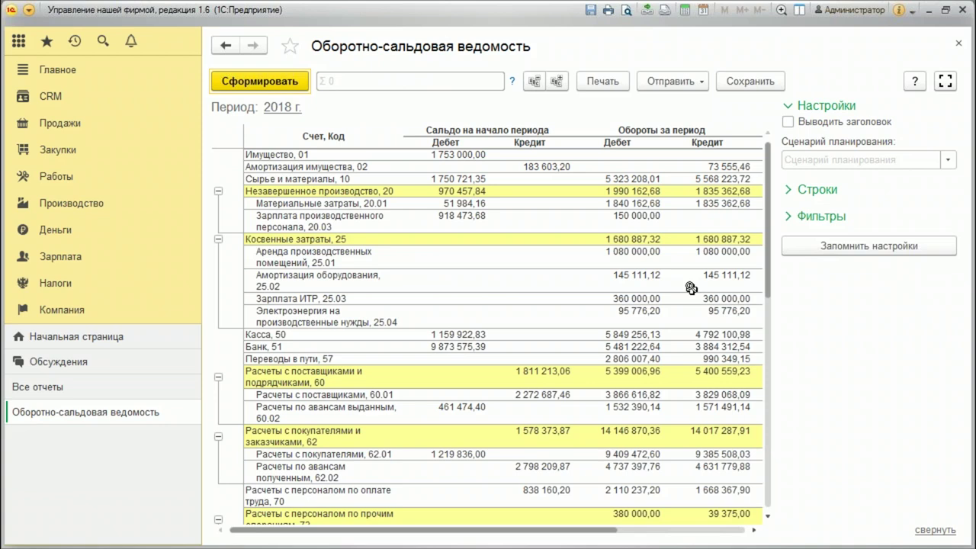
Break down the debit turnover of «Незавершенное производство» by «Документ движения», view the «Заказ-наряд» of 12.01.2018, and close the document and both reports
double_click(636, 192)
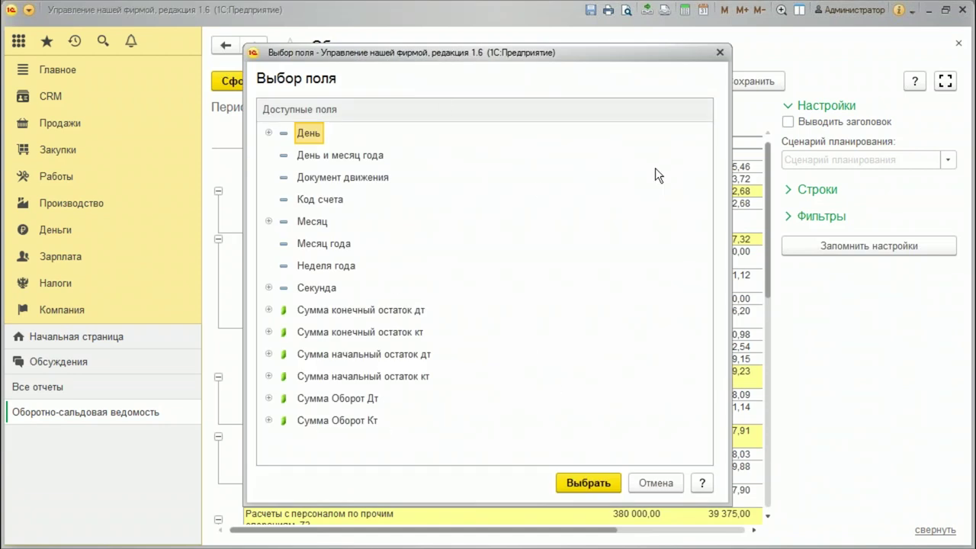
double_click(355, 180)
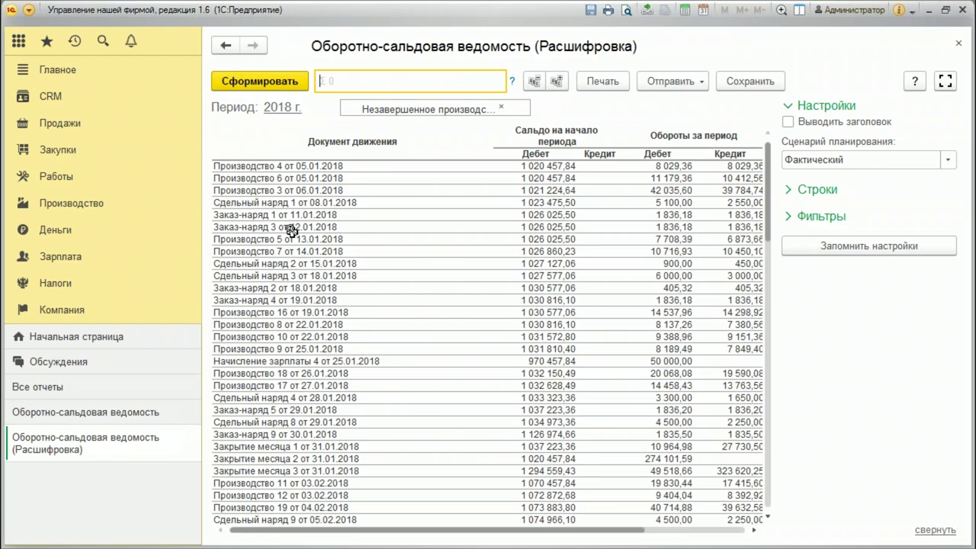
left_click(291, 229)
double_click(290, 228)
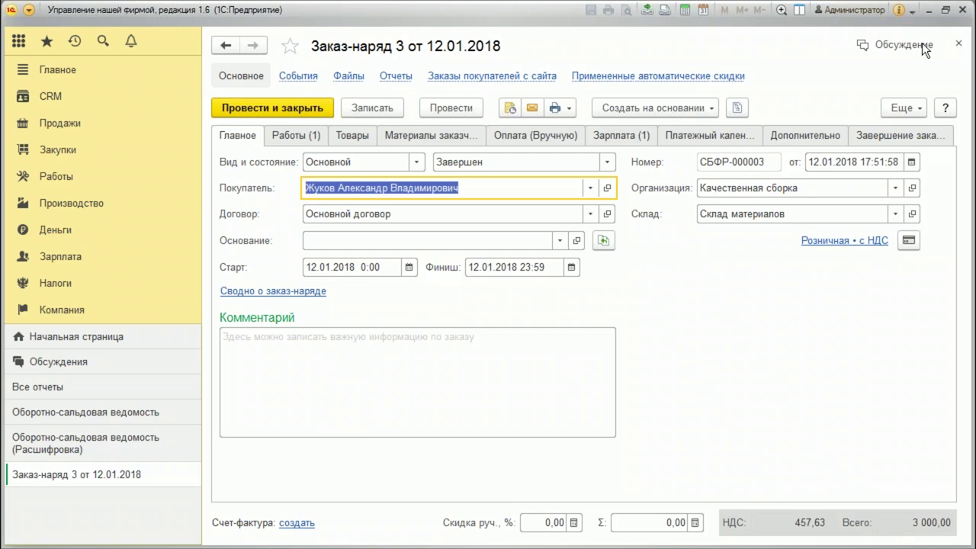
left_click(958, 44)
left_click(959, 44)
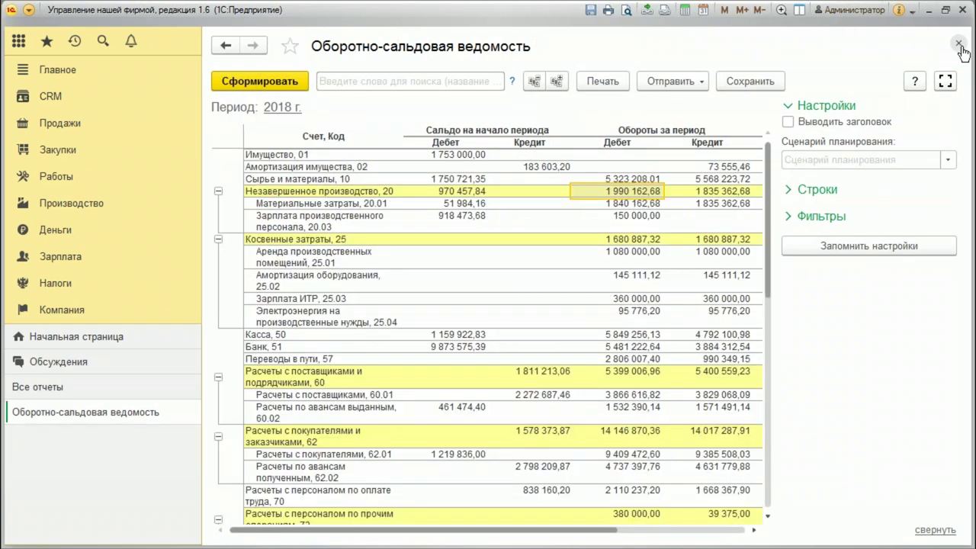
left_click(959, 44)
Open the «Финансовый результат» report, set its period to January–December 2018, and generate it
scroll(732, 335, "down", 3)
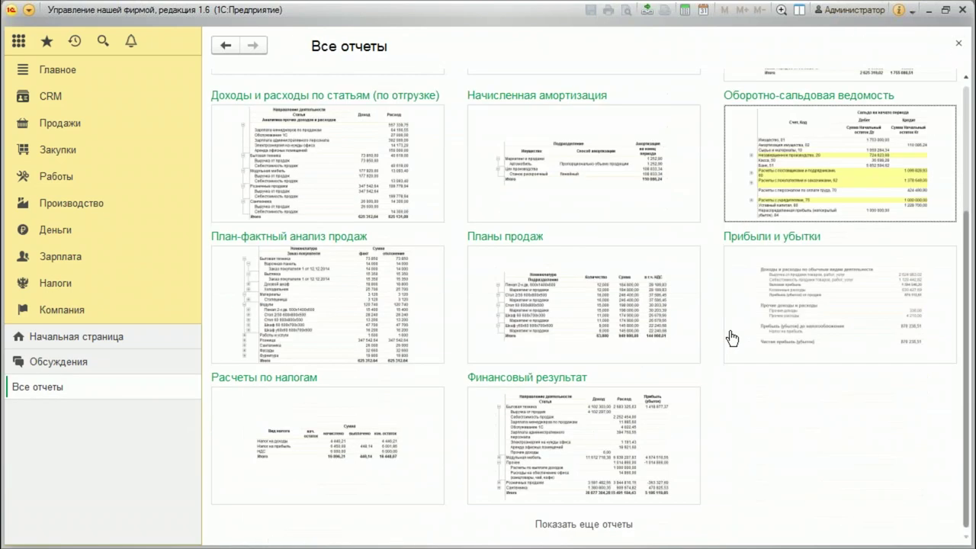
left_click(592, 444)
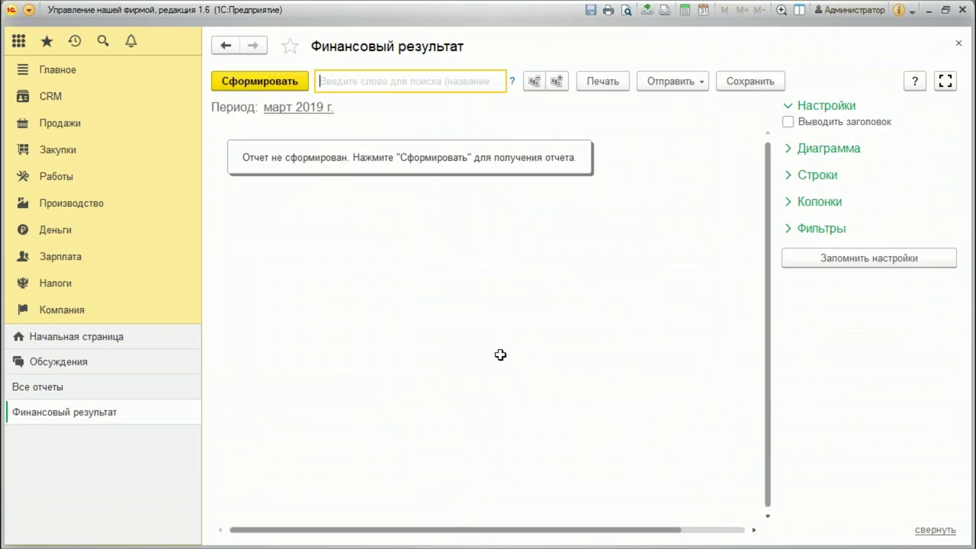
left_click(321, 107)
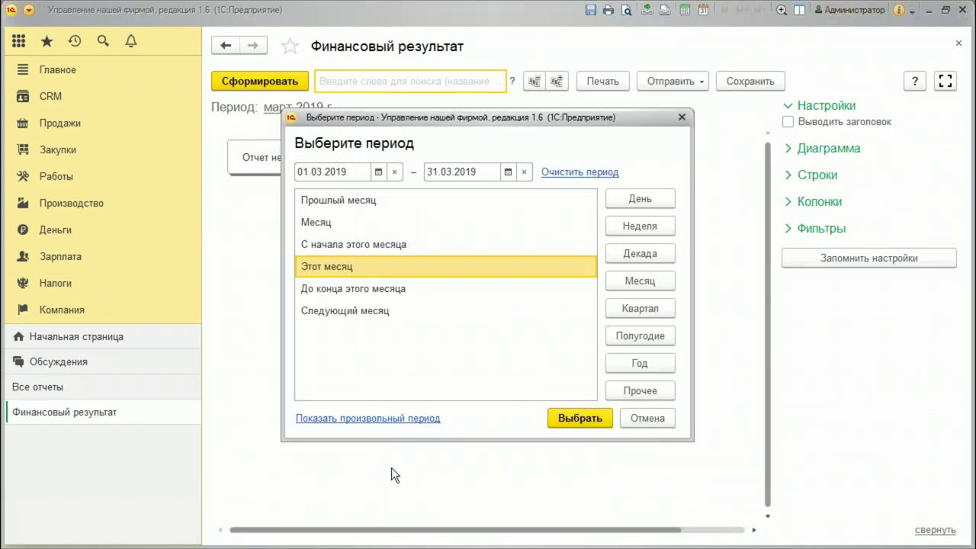
left_click(373, 418)
left_click_drag(342, 277, 416, 353)
left_click(609, 426)
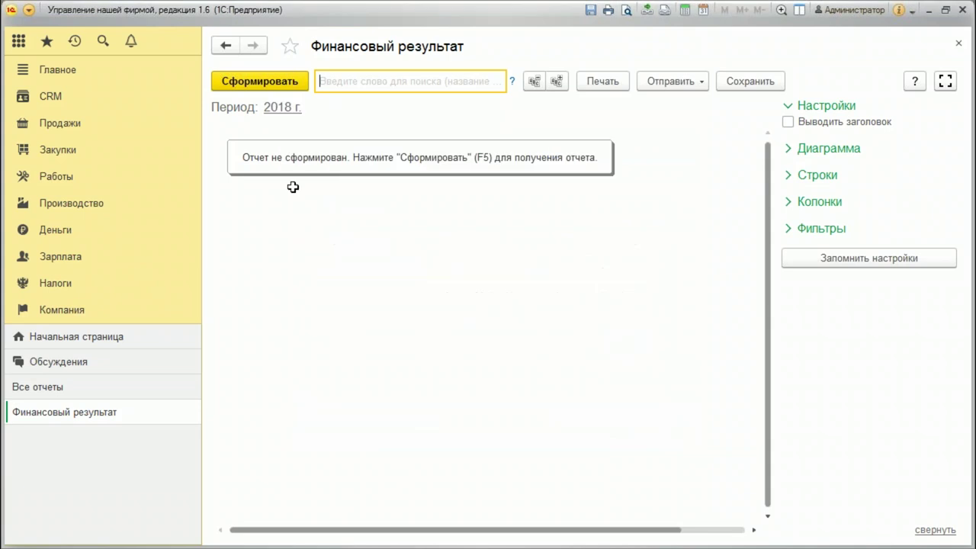
left_click(267, 79)
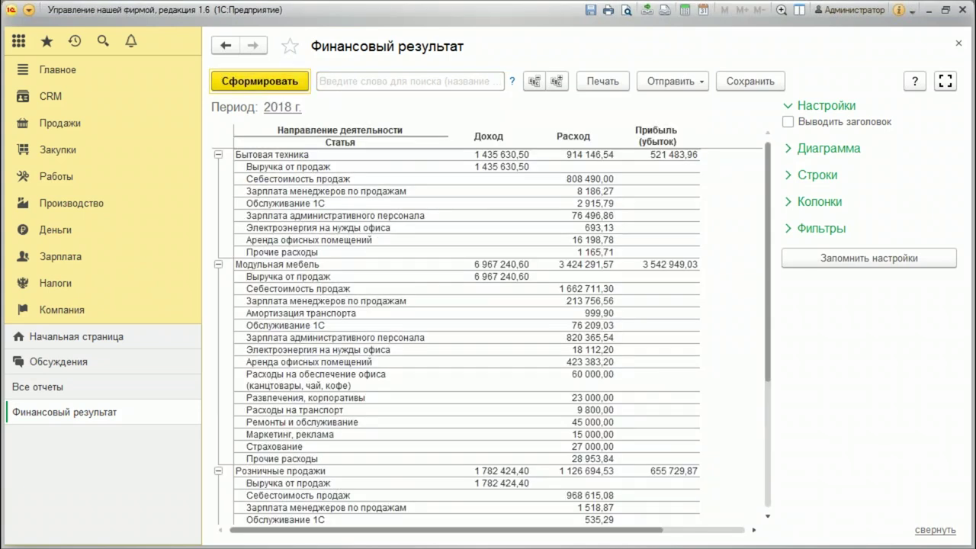
In the additional program settings, enable «Синхронизация данных» for 1С:Предприятие programs and РИБ, and open the data synchronization settings
left_click(83, 309)
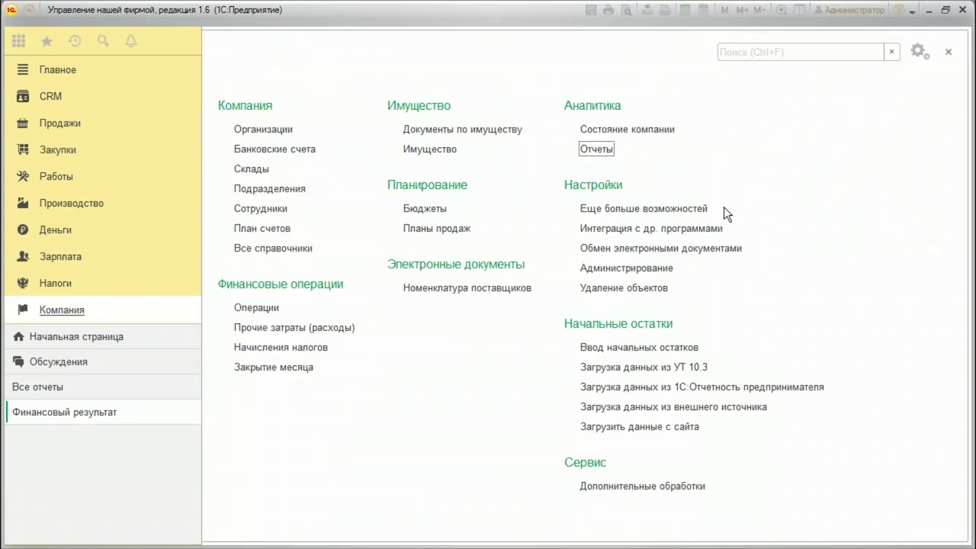
left_click(684, 210)
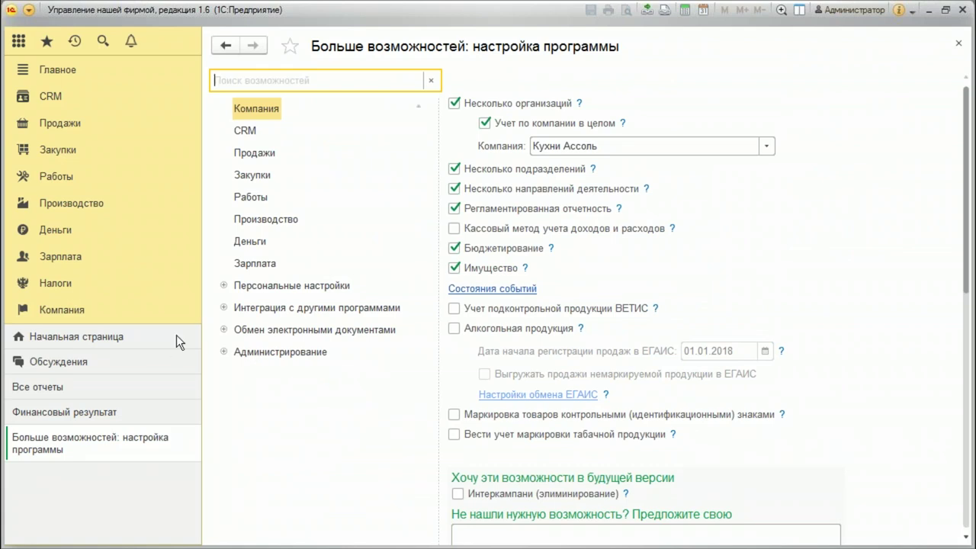
left_click(224, 307)
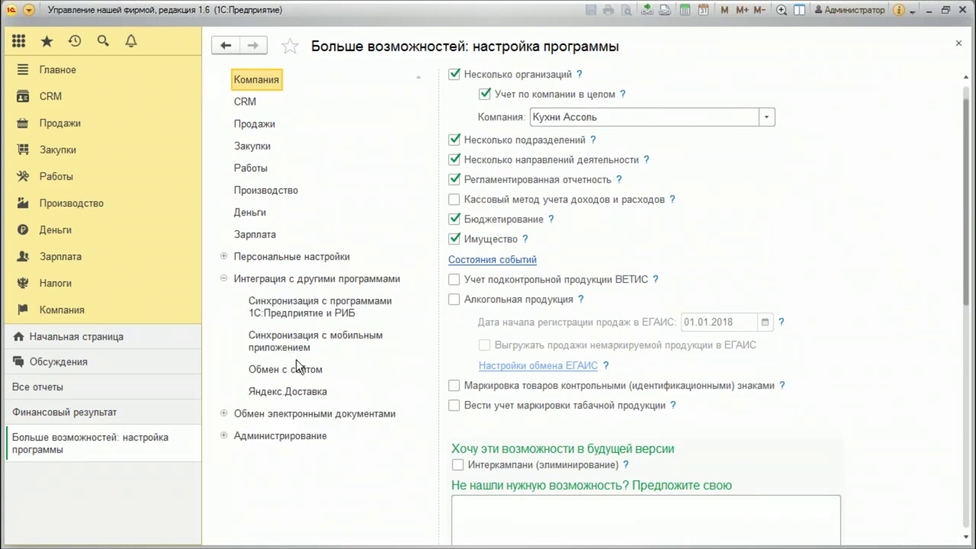
left_click(312, 315)
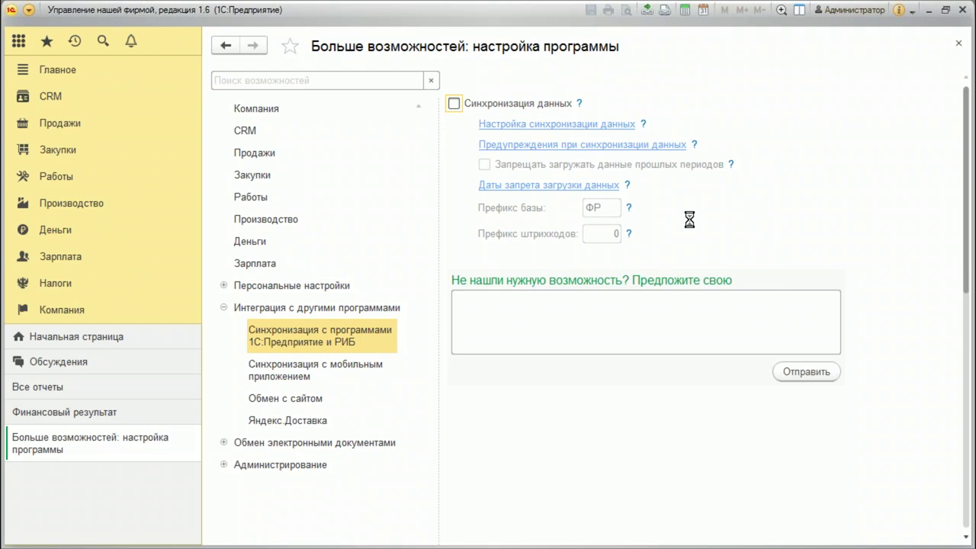
left_click(617, 128)
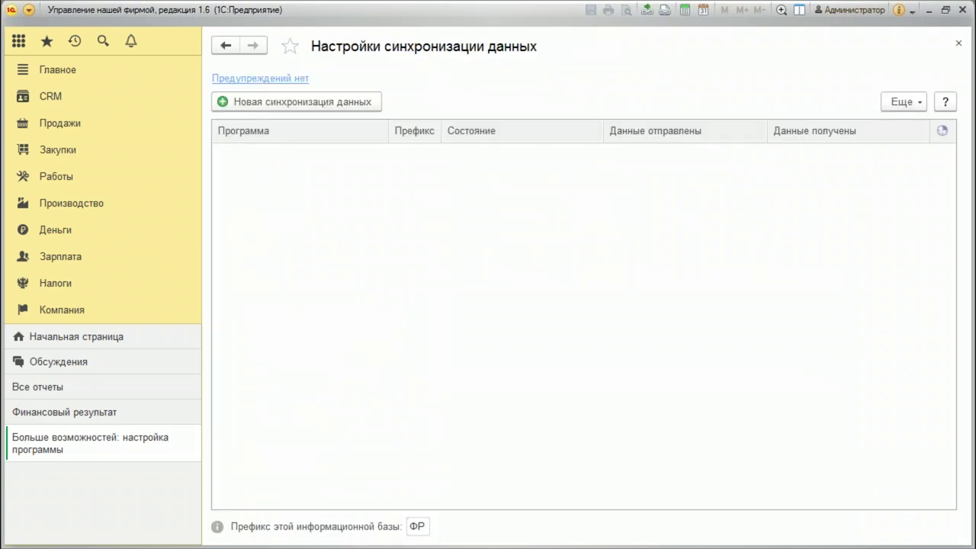
Review the new data synchronization options, look at the «Другая программа» setup, and close it and the synchronization settings without configuring anything
left_click(315, 98)
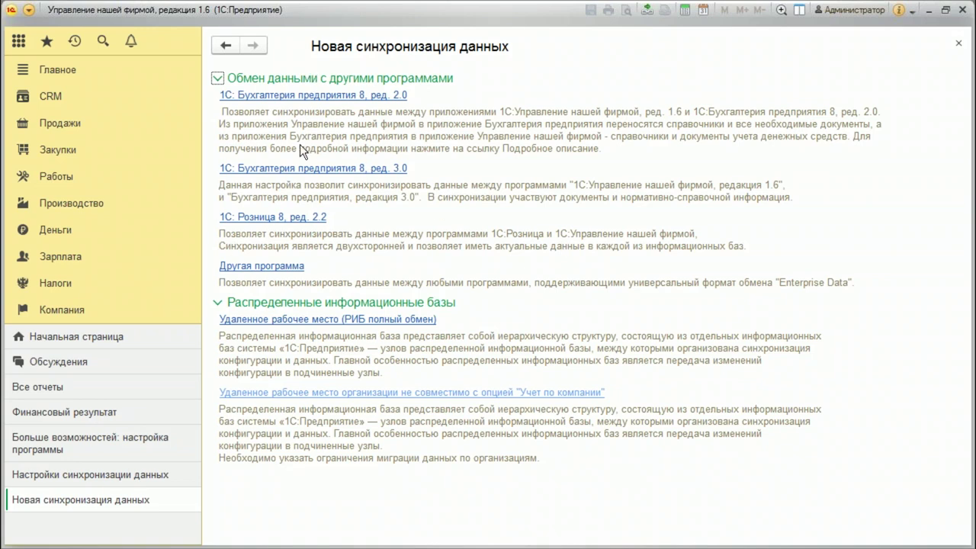
left_click(256, 266)
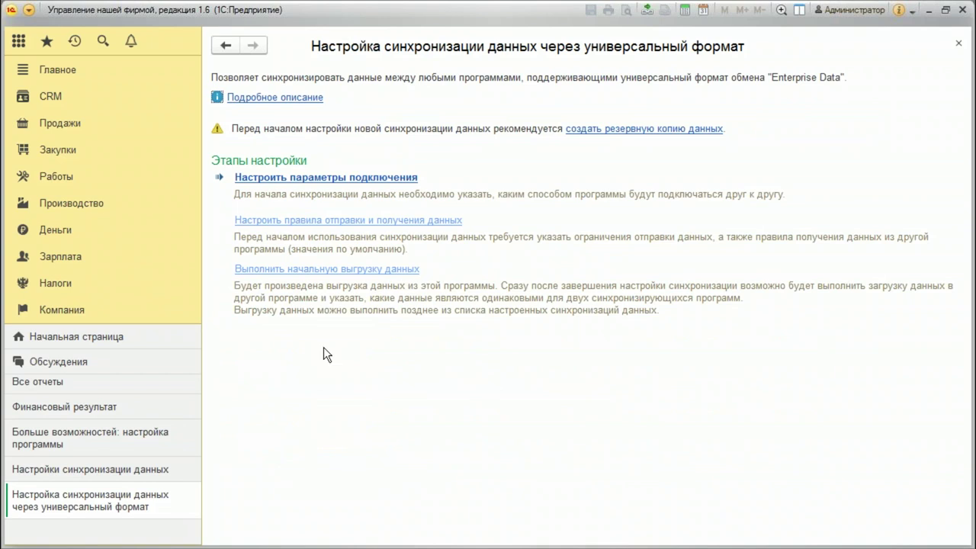
left_click(961, 47)
left_click(463, 304)
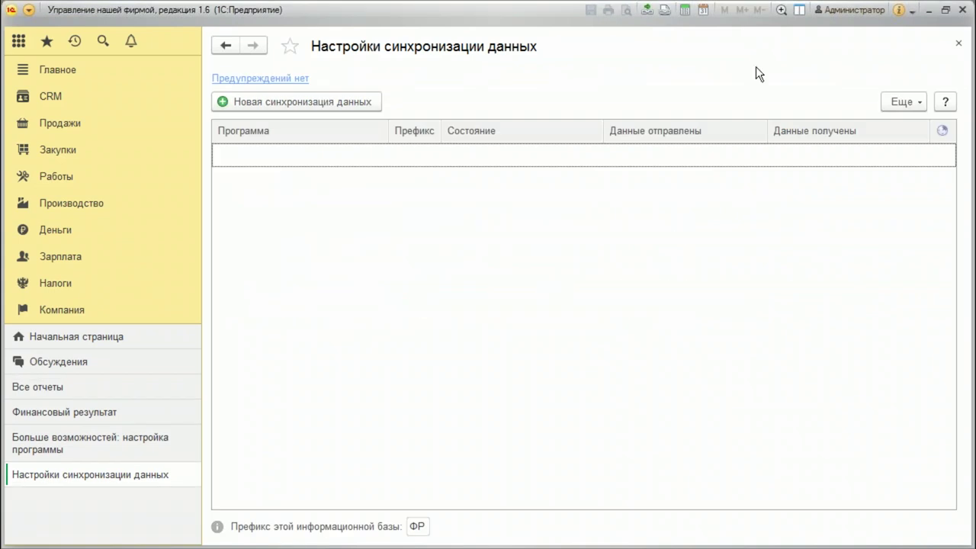
left_click(960, 44)
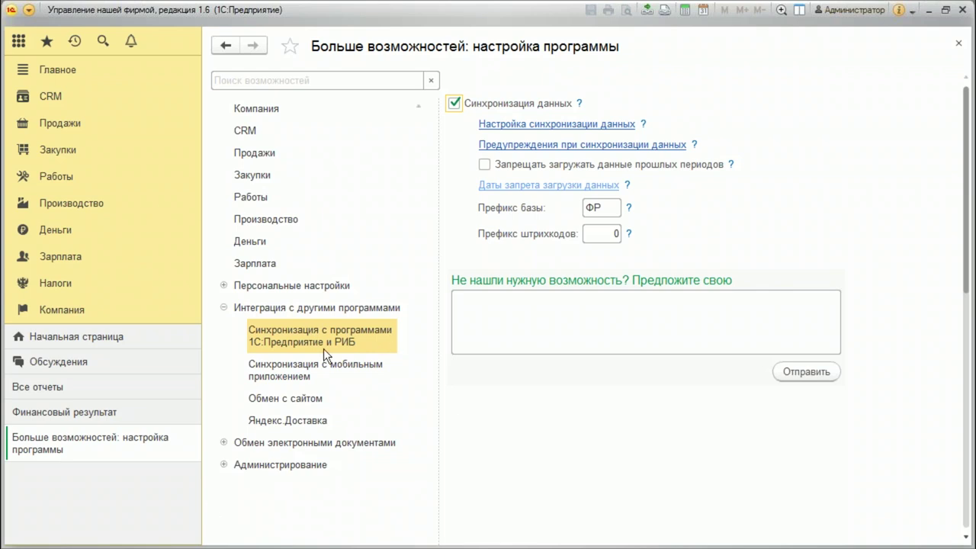
Review the «Синхронизация с мобильным приложением» and «Обмен с сайтом» settings and the commands of the «Продажи» section
left_click(283, 367)
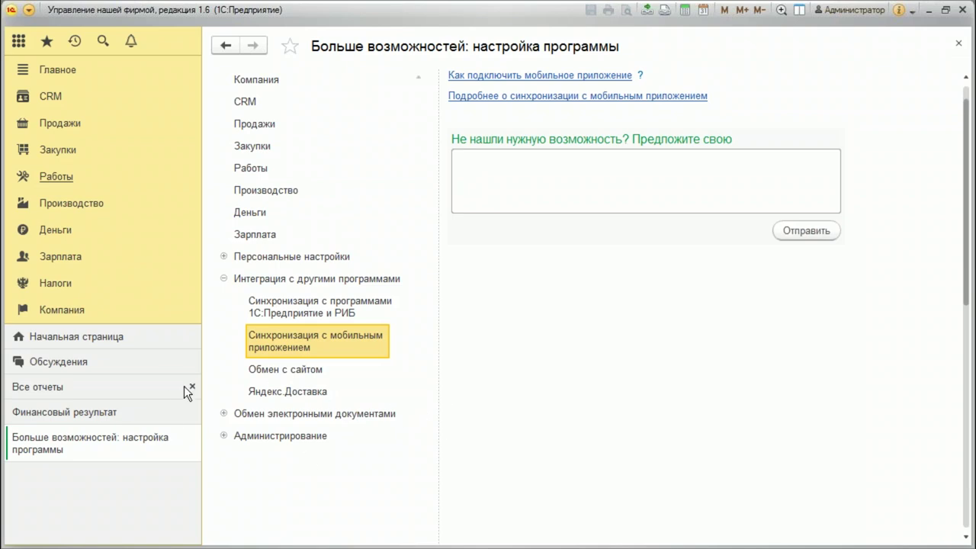
left_click(310, 371)
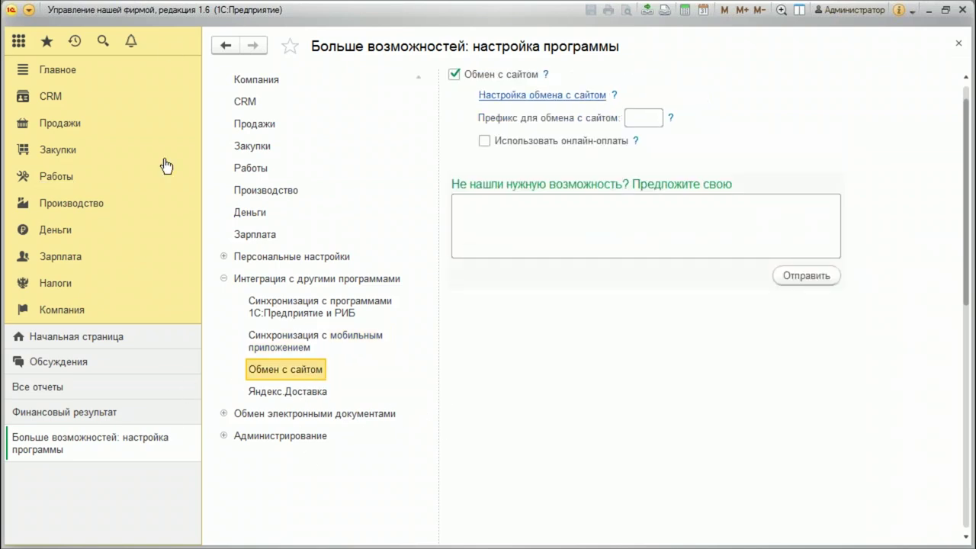
left_click(57, 124)
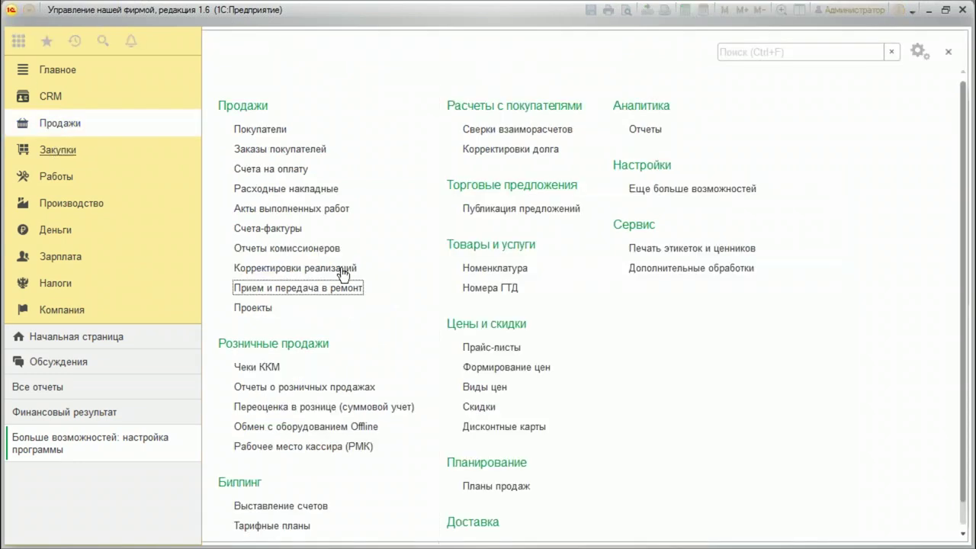
scroll(765, 348, "down", 1)
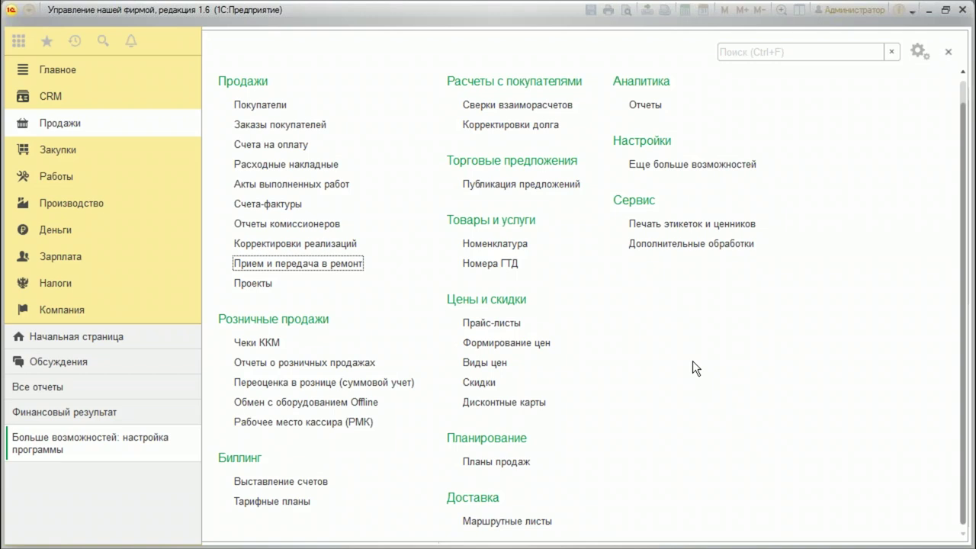
scroll(692, 361, "up", 1)
Start creating a company website from the CRM section, go through the site types, and select «Сайт специалиста»
left_click(55, 100)
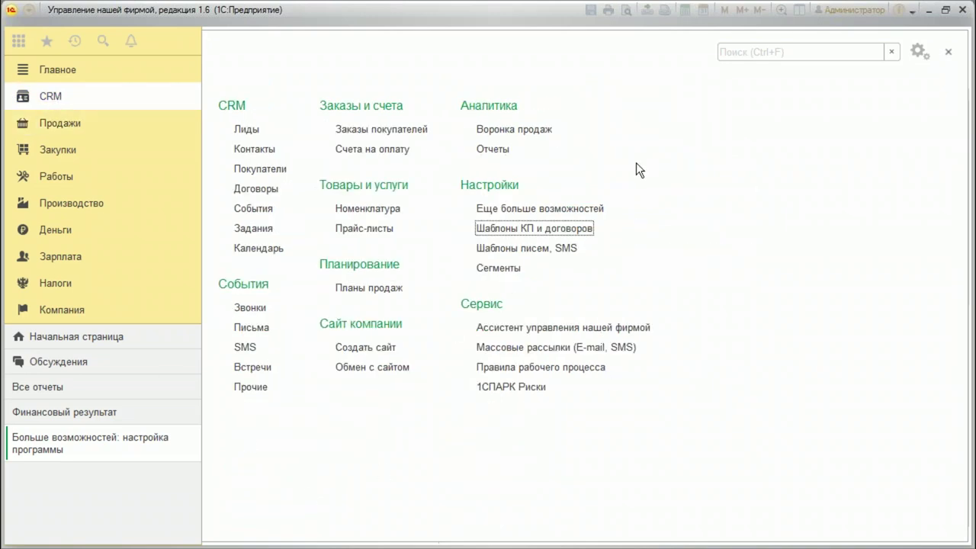
left_click(365, 348)
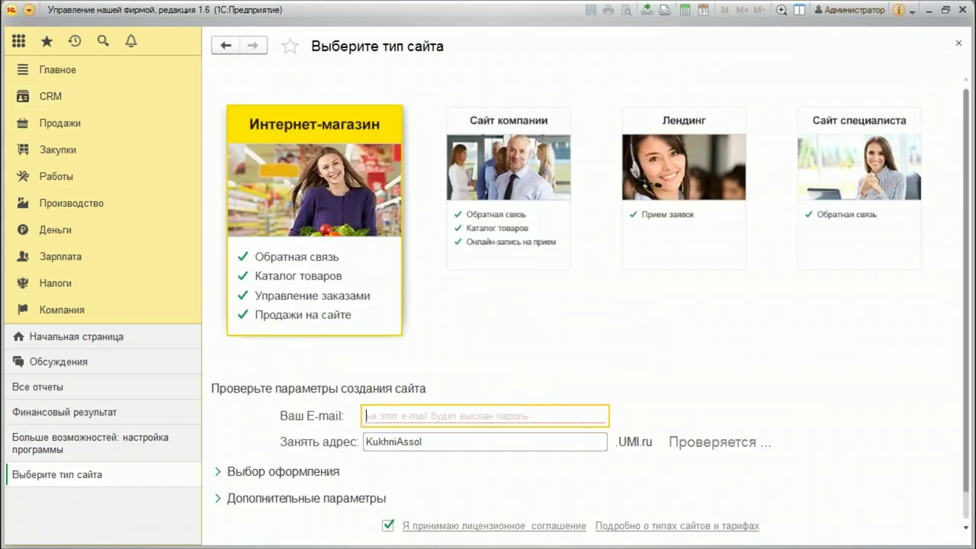
left_click(519, 200)
left_click(696, 190)
left_click(877, 189)
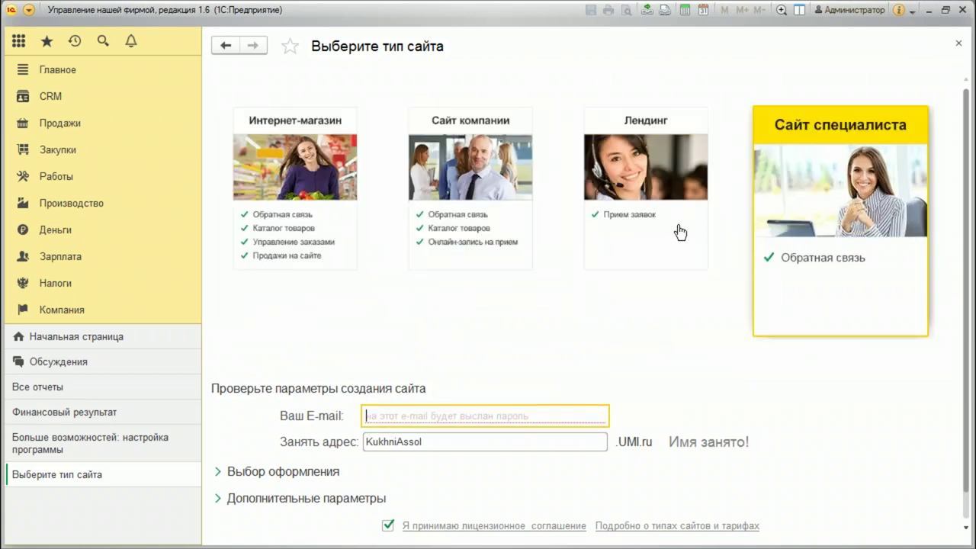
Expand the «Выбор оформления» and «Дополнительные параметры» groups of the site creation form and view their fields
left_click(240, 479)
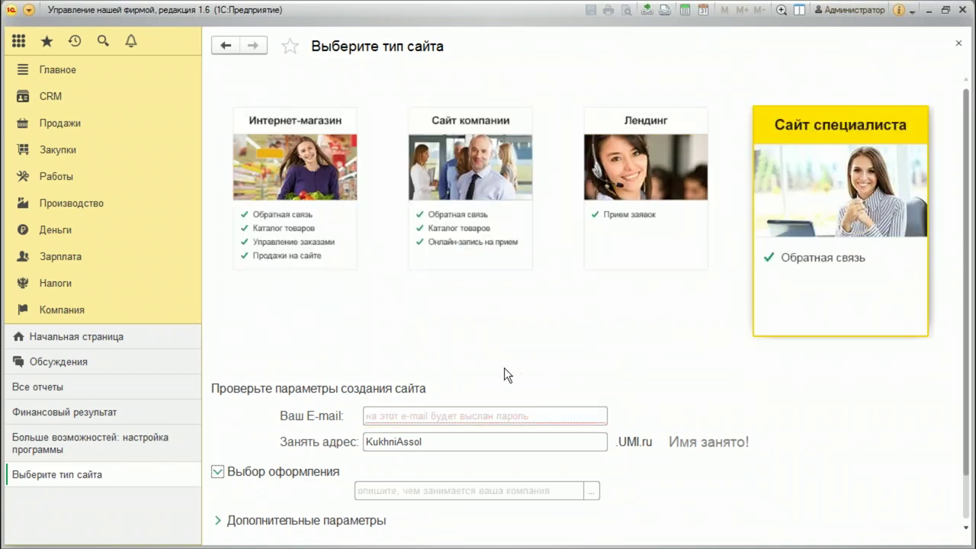
scroll(504, 368, "down", 2)
left_click(297, 469)
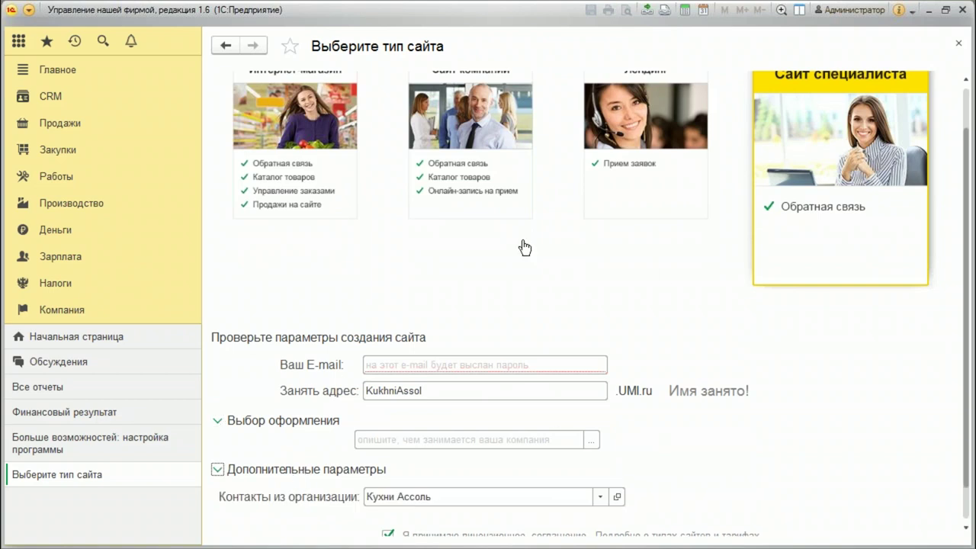
scroll(825, 363, "down", 1)
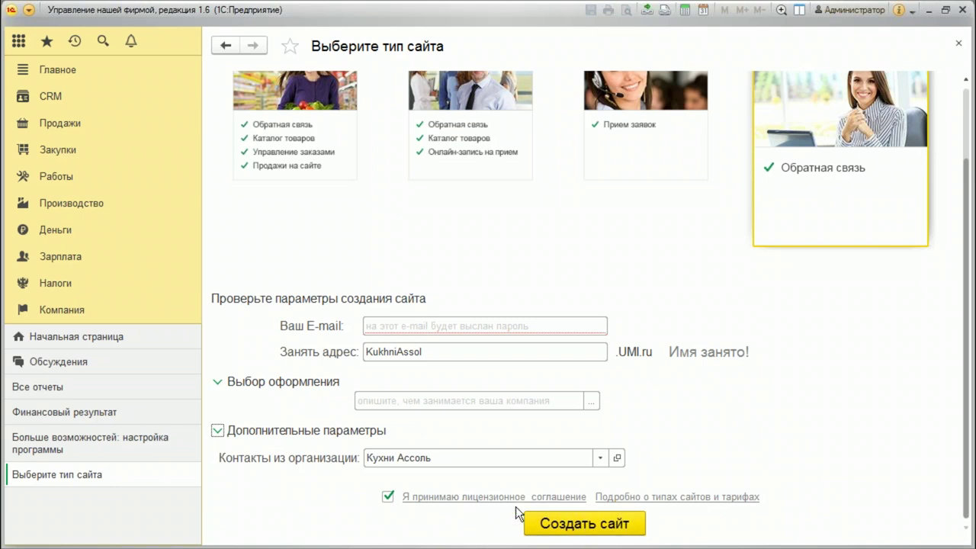
Fill in the contact e-mail in the site creation parameters
left_click(433, 330)
type("фва")
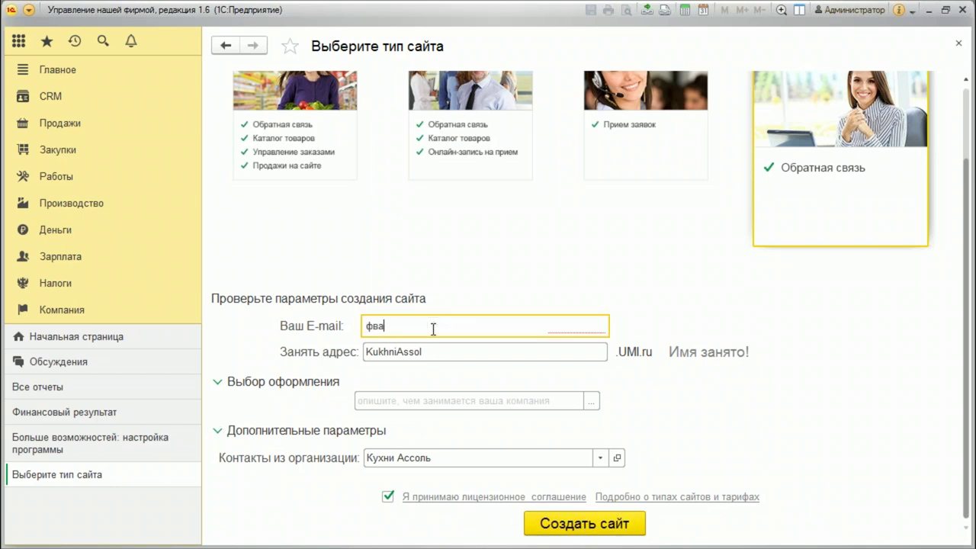
type("а\"")
type("@")
type("mail.ru")
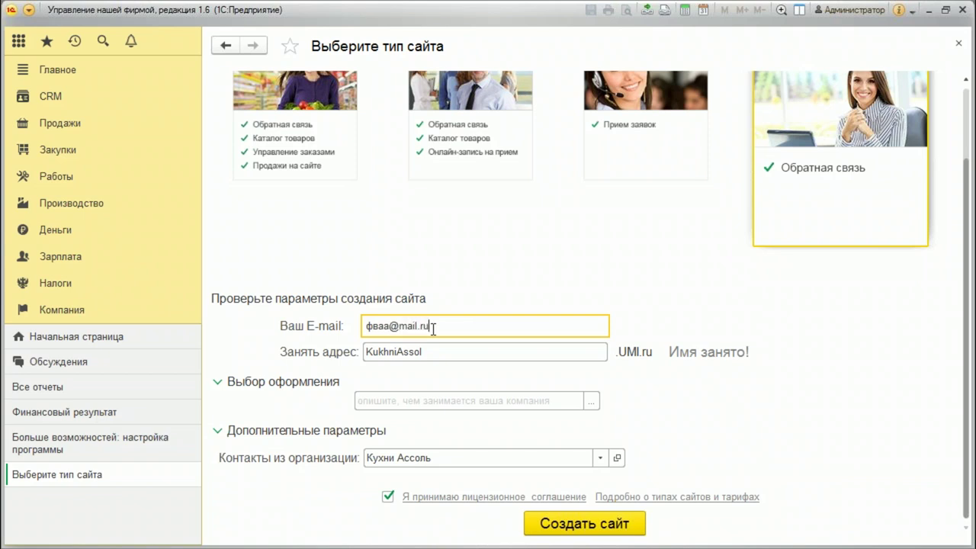
Choose the «Сайт мастера по росписи по шелку» site design and view its preview
left_click(591, 400)
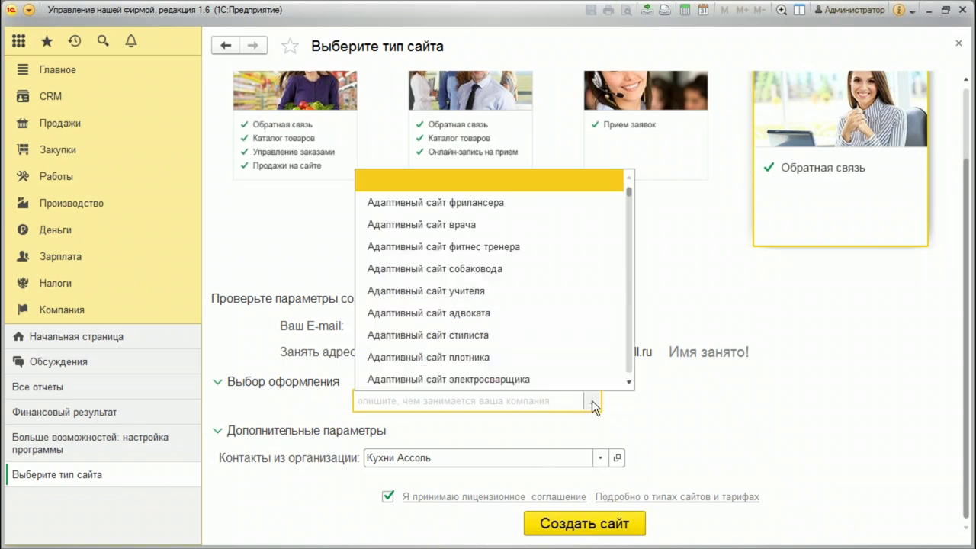
scroll(488, 263, "down", 5)
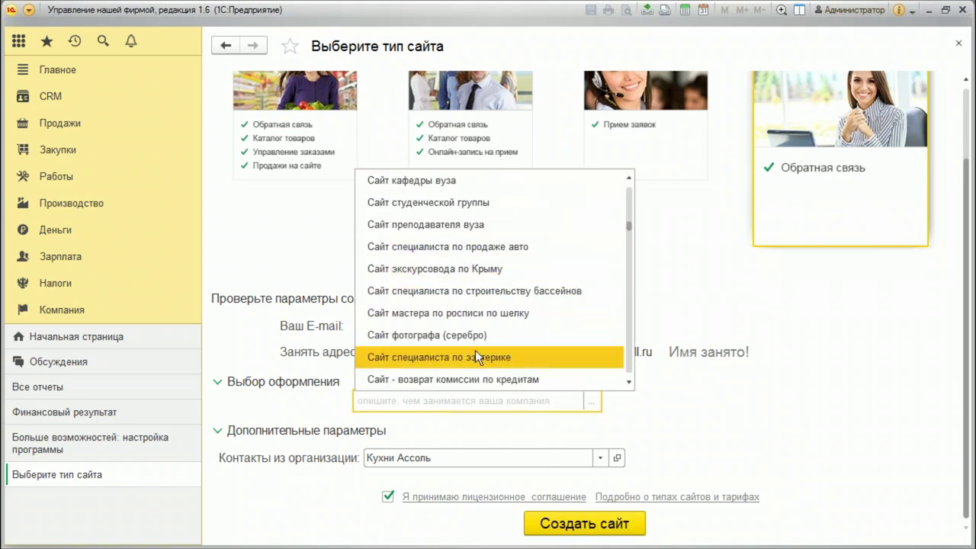
left_click(502, 313)
scroll(740, 452, "down", 7)
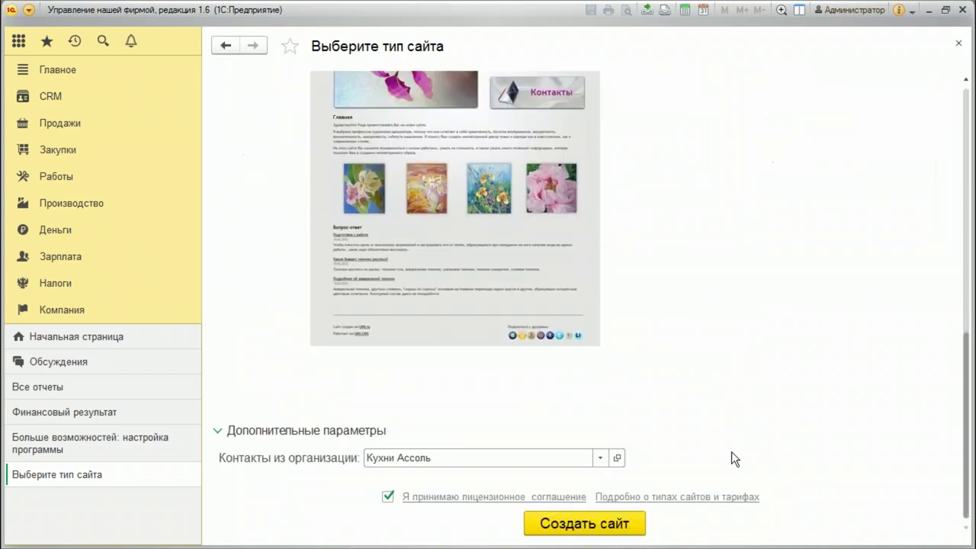
Change the site design to «Сайт специалиста по эзотерике» and view its preview
scroll(477, 259, "up", 4)
left_click(597, 187)
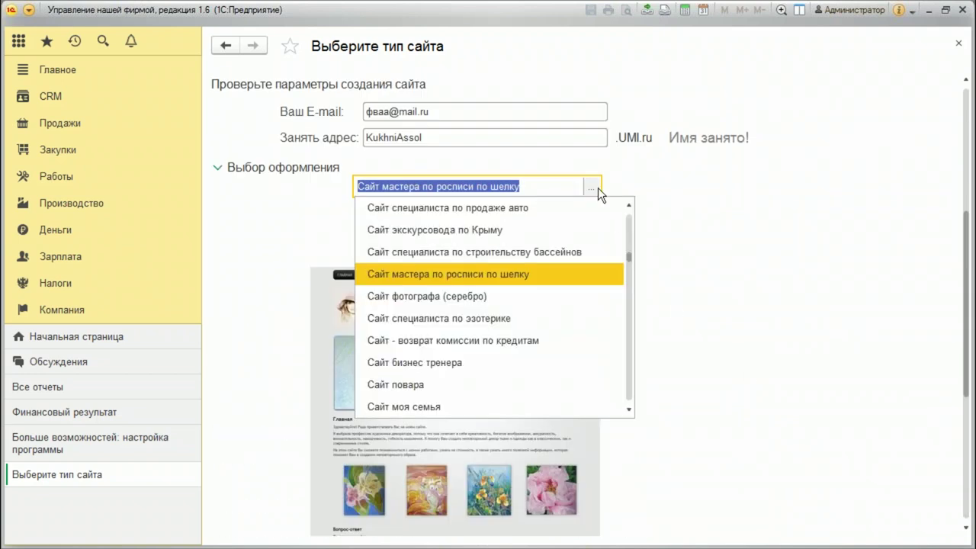
left_click(506, 323)
scroll(706, 308, "down", 5)
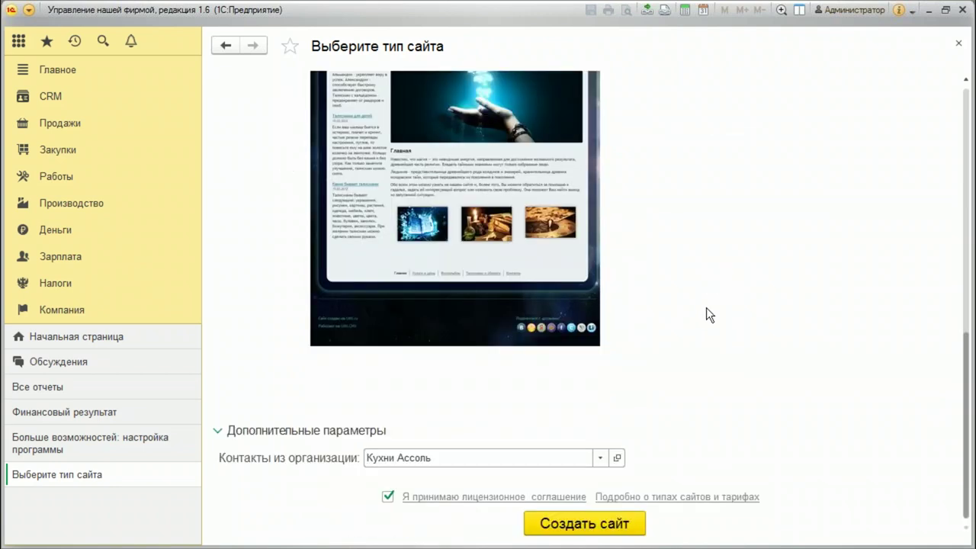
Set the site address to KukhniAssollll and create the website
left_click(591, 525)
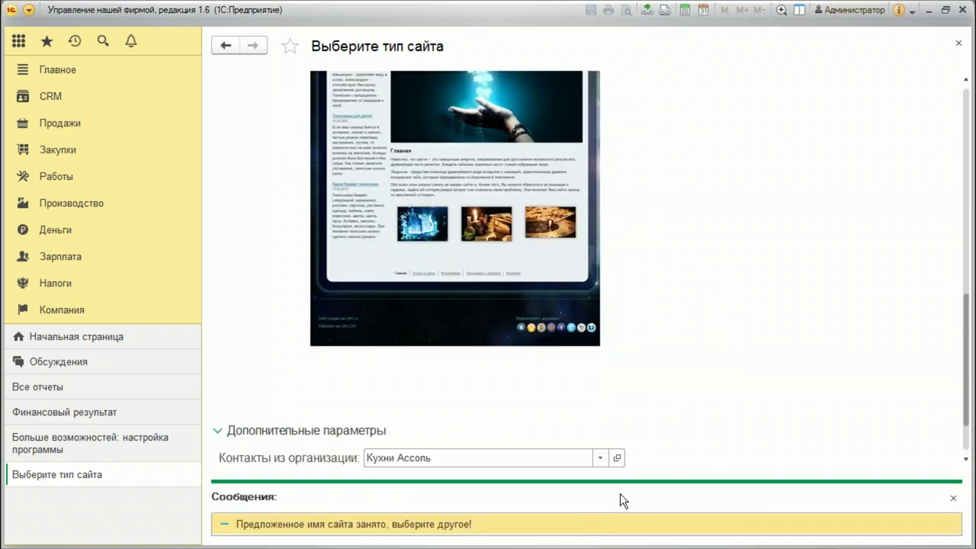
double_click(430, 347)
left_click(439, 347)
type("llll")
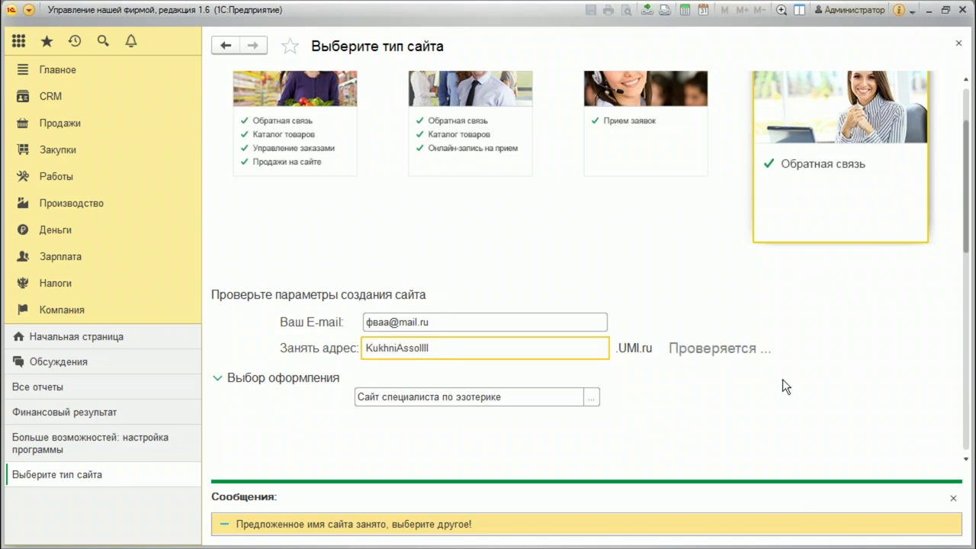
scroll(656, 331, "down", 10)
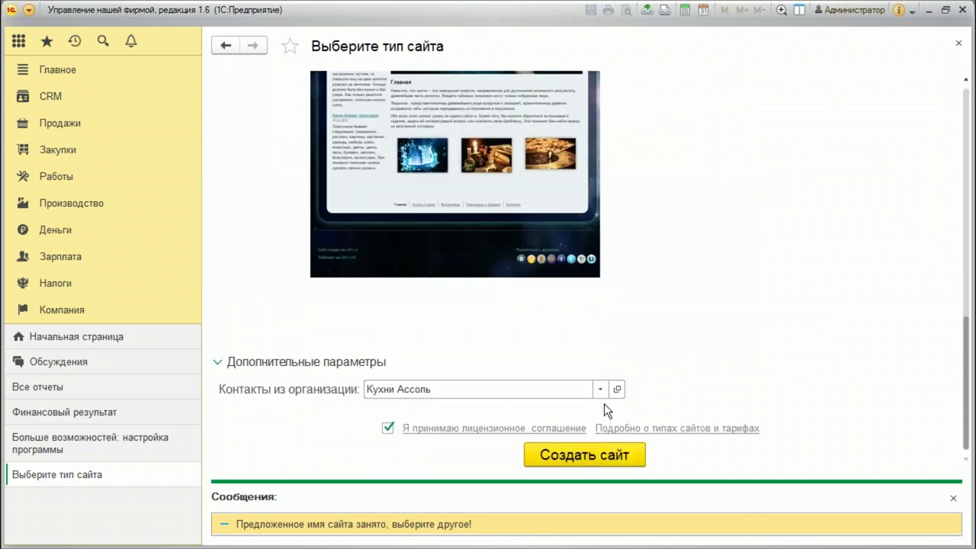
left_click(603, 463)
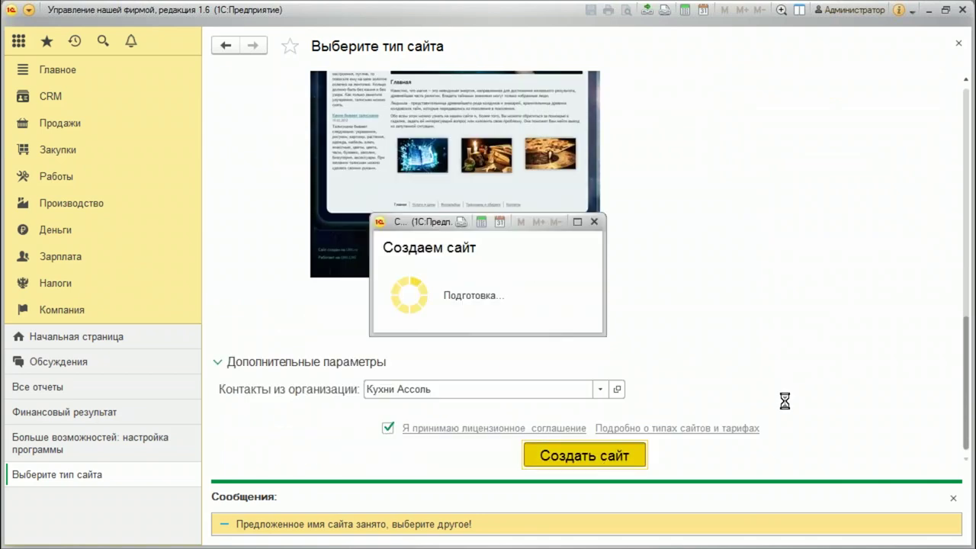
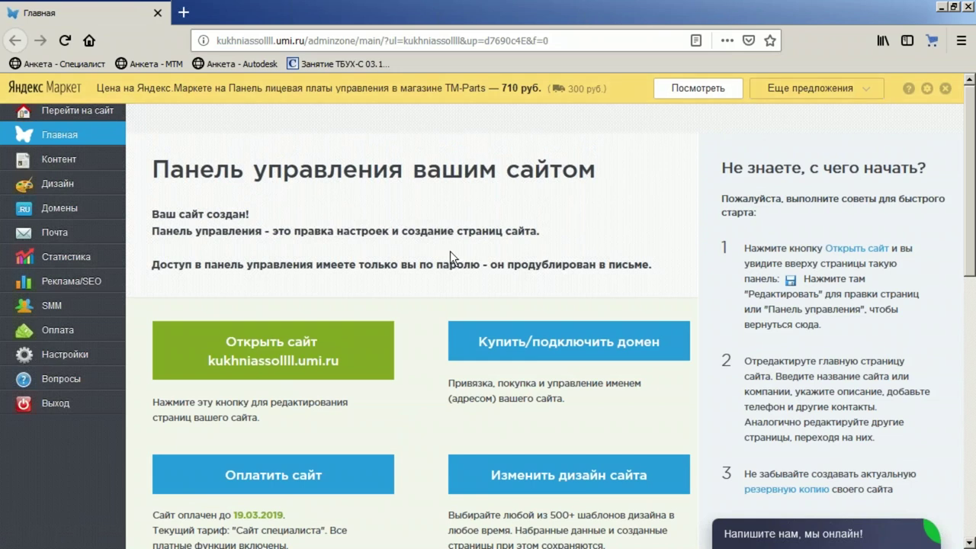
Examine the control panel of the created website, including its management options, quick-start tips and site load chart
scroll(633, 216, "down", 5)
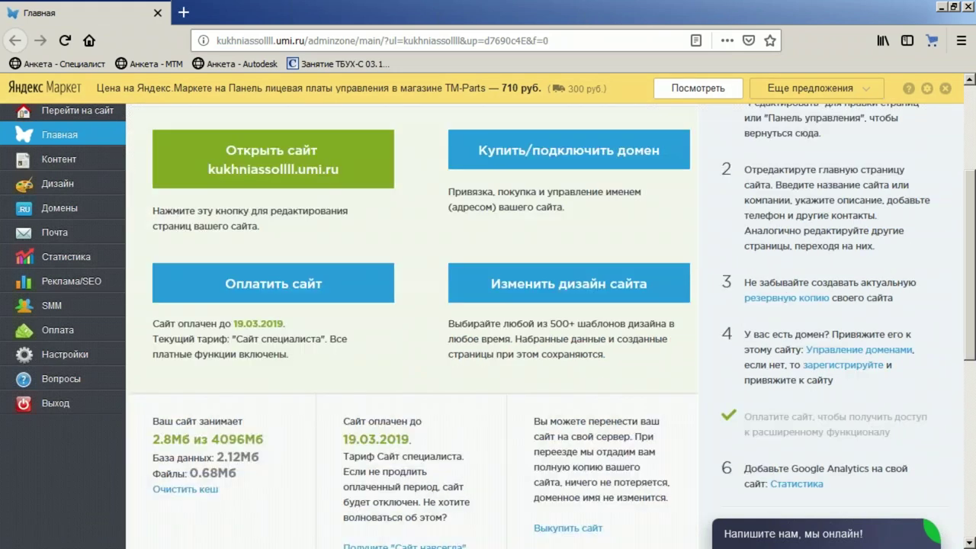
scroll(558, 251, "down", 3)
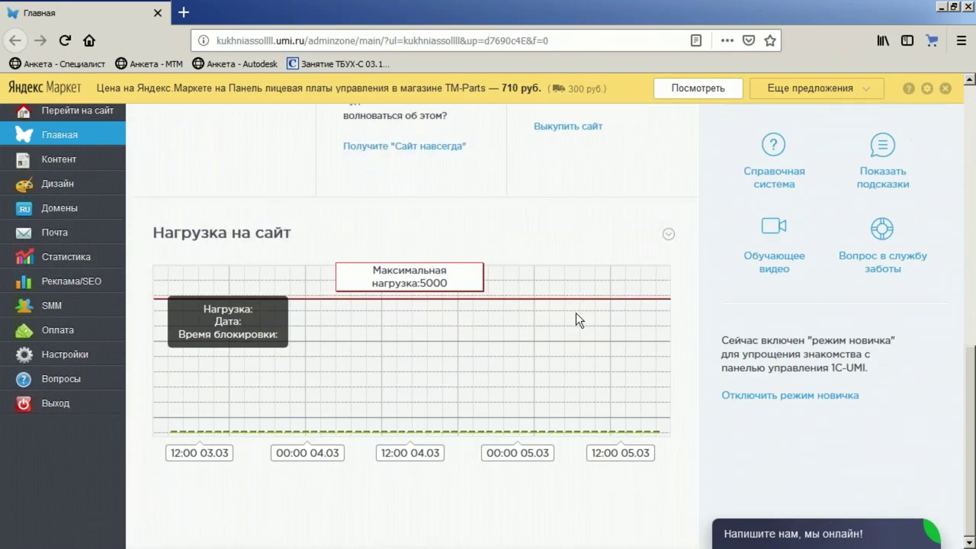
scroll(582, 348, "up", 8)
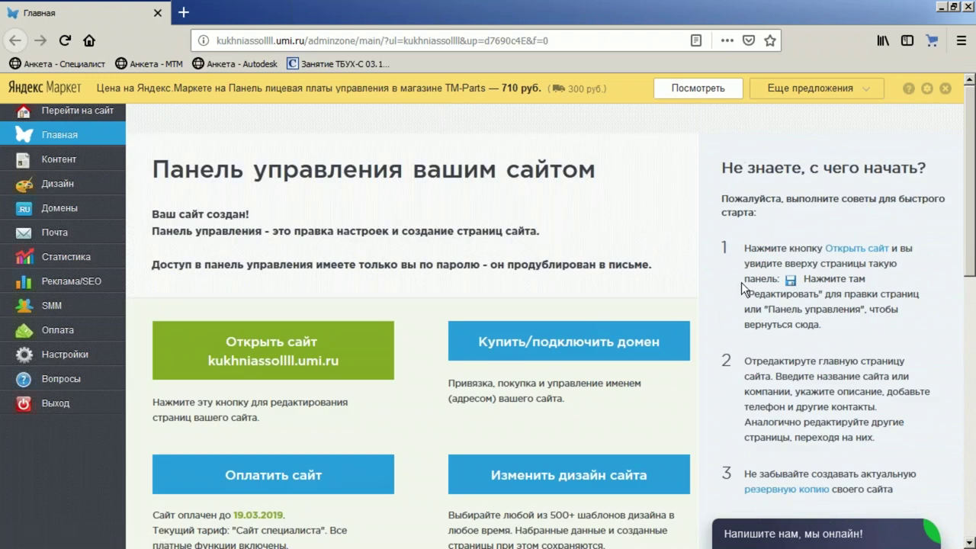
Open the created website from its control panel, look through the home page, and close the browser
left_click(860, 249)
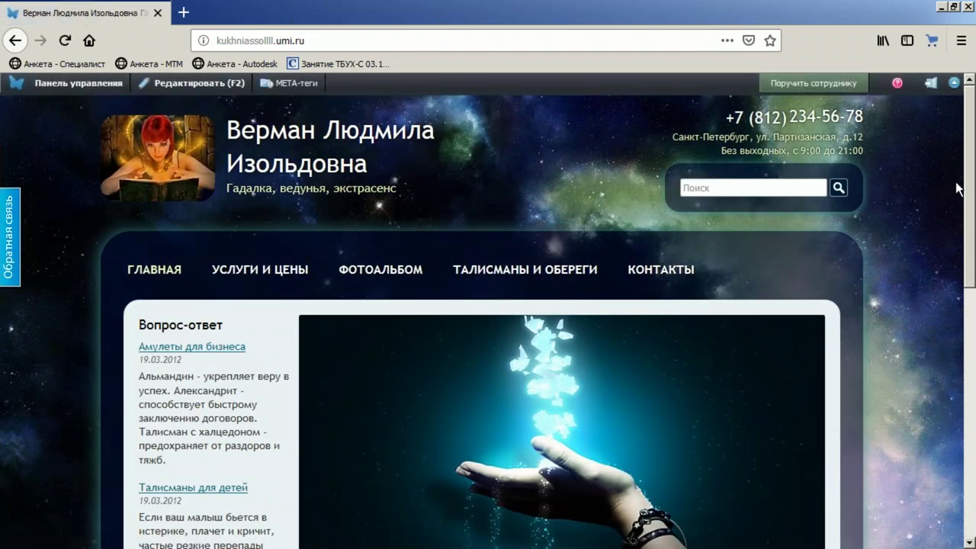
scroll(946, 244, "down", 5)
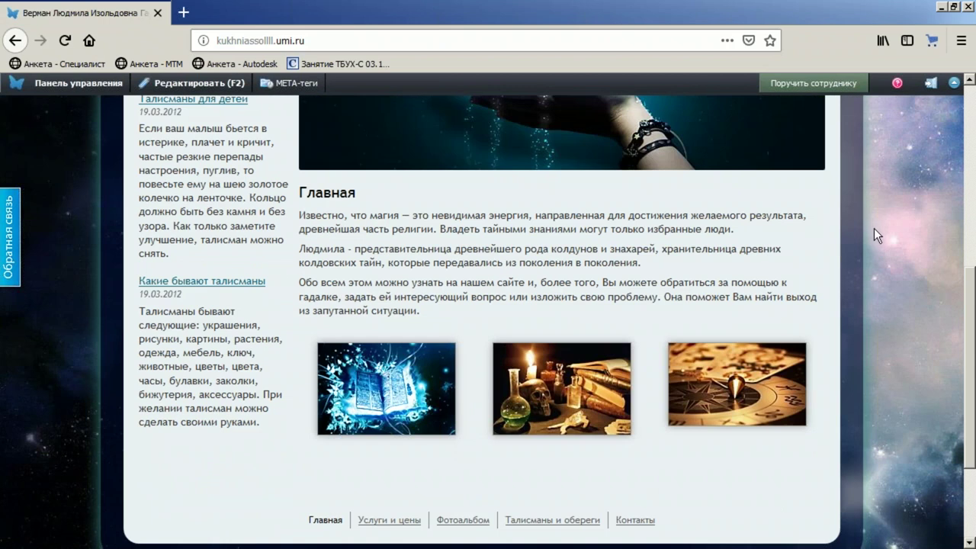
scroll(869, 259, "down", 2)
scroll(876, 336, "up", 7)
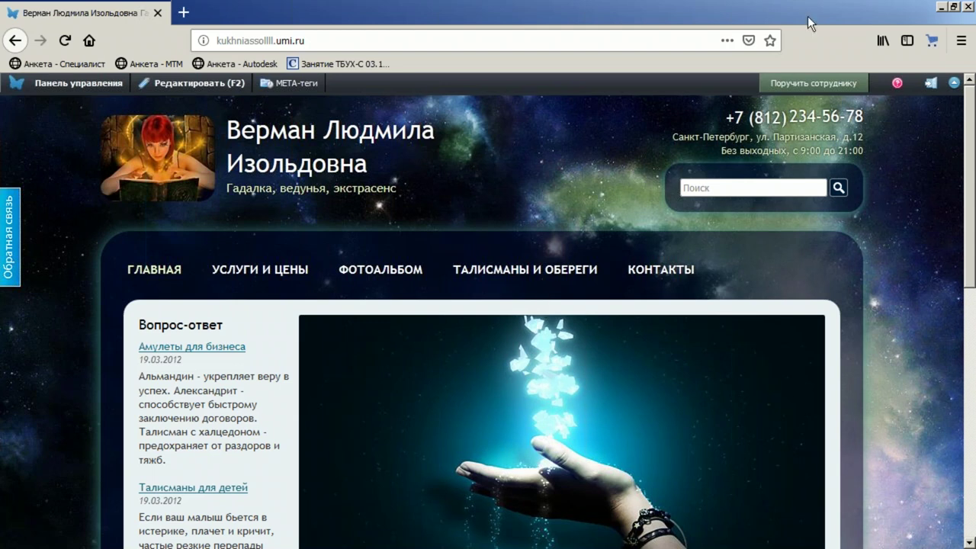
left_click(968, 7)
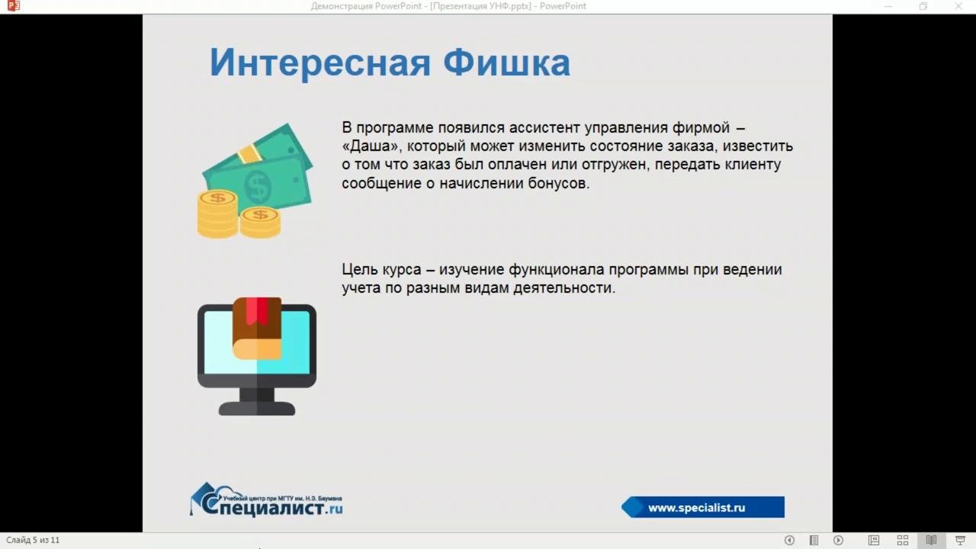
key("alt+Tab")
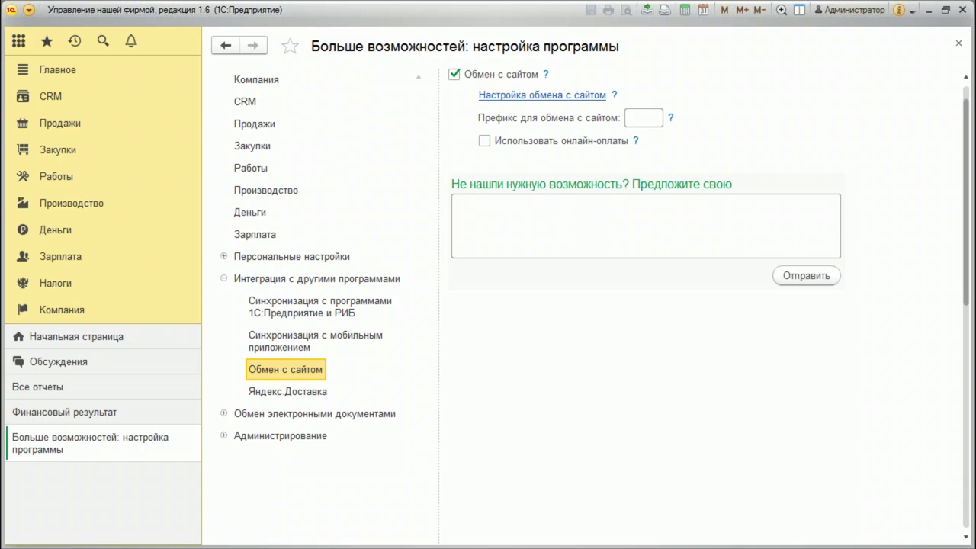
key("alt+Tab")
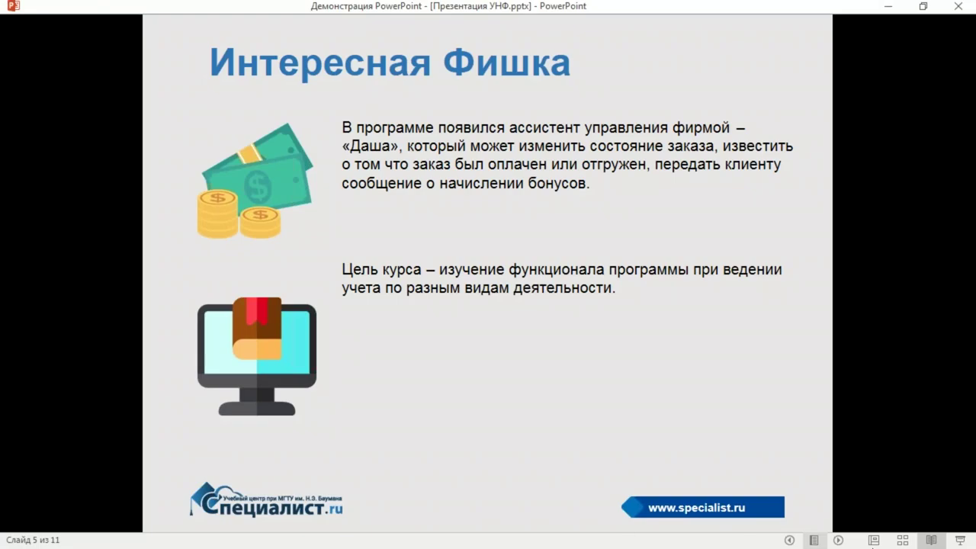
left_click(839, 541)
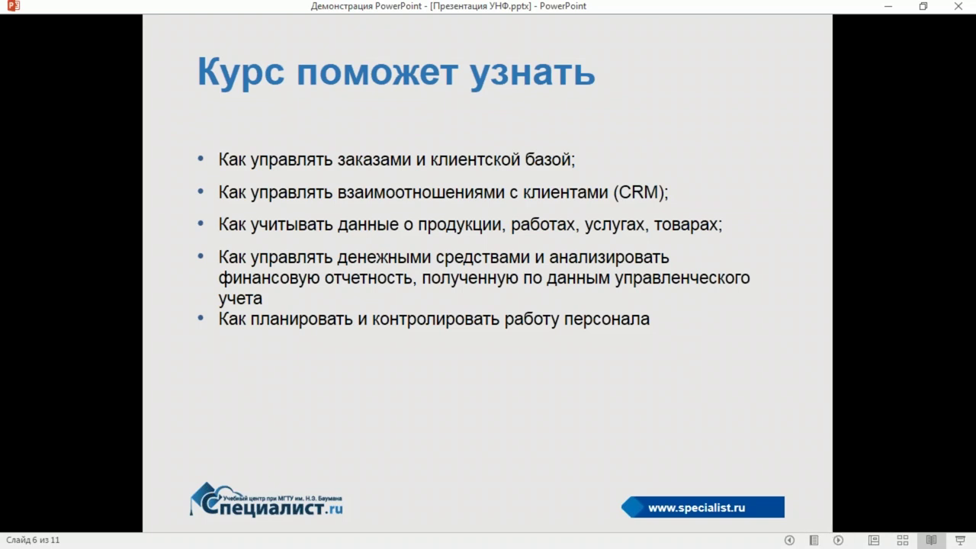
Switch back to 1C:УНФ and close the program settings form and the «Финансовый результат» report
key("alt+Tab")
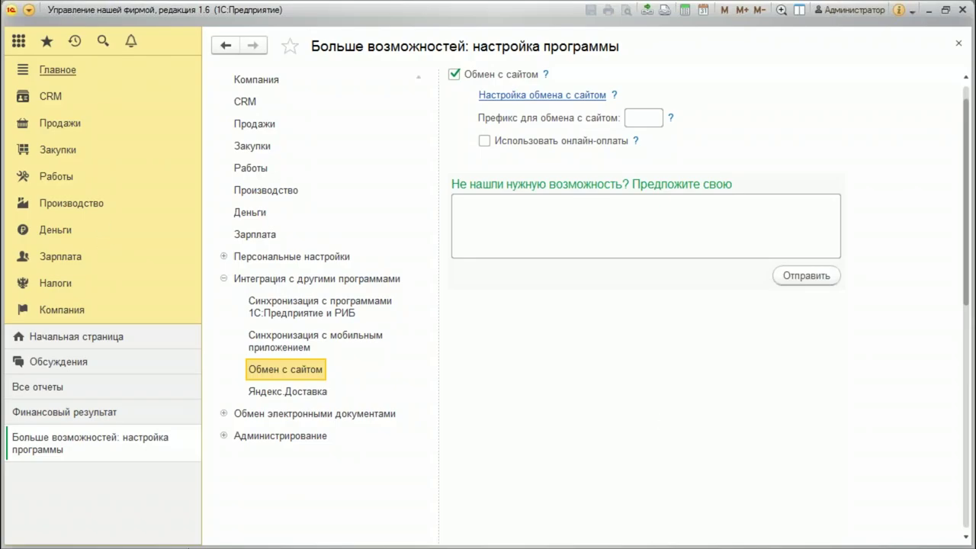
left_click(958, 46)
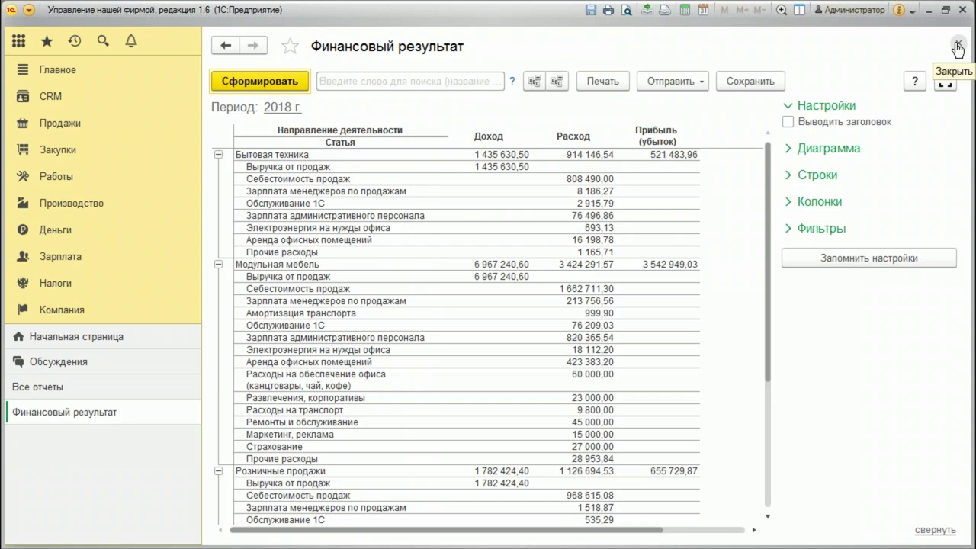
left_click(958, 46)
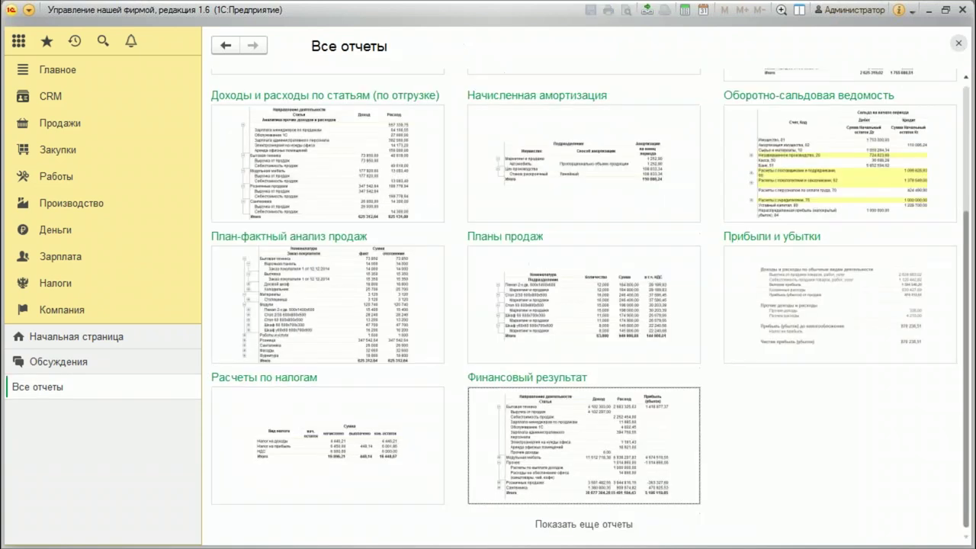
Review the commands of the «Компания», «Налоги», «Зарплата», «Деньги», «Производство» and «Работы» sections
left_click(74, 309)
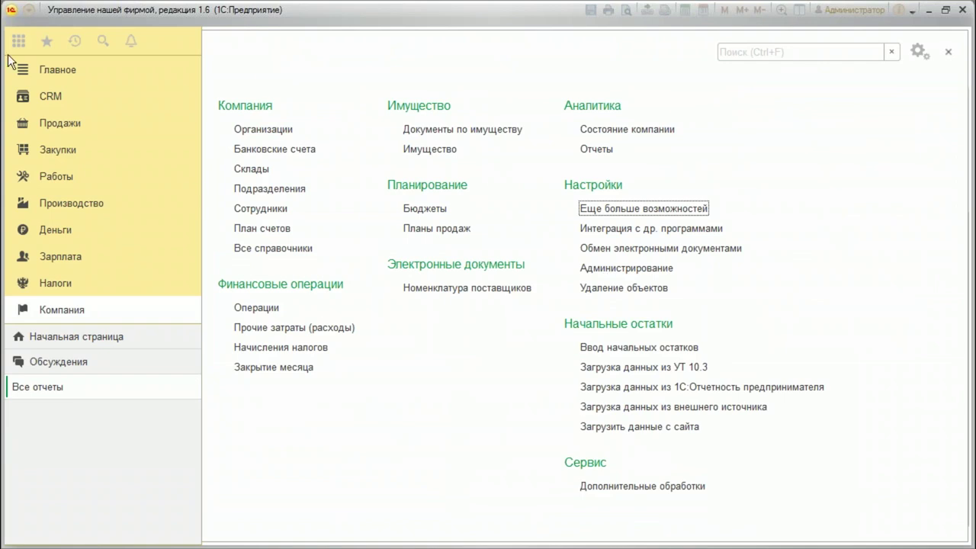
left_click(57, 283)
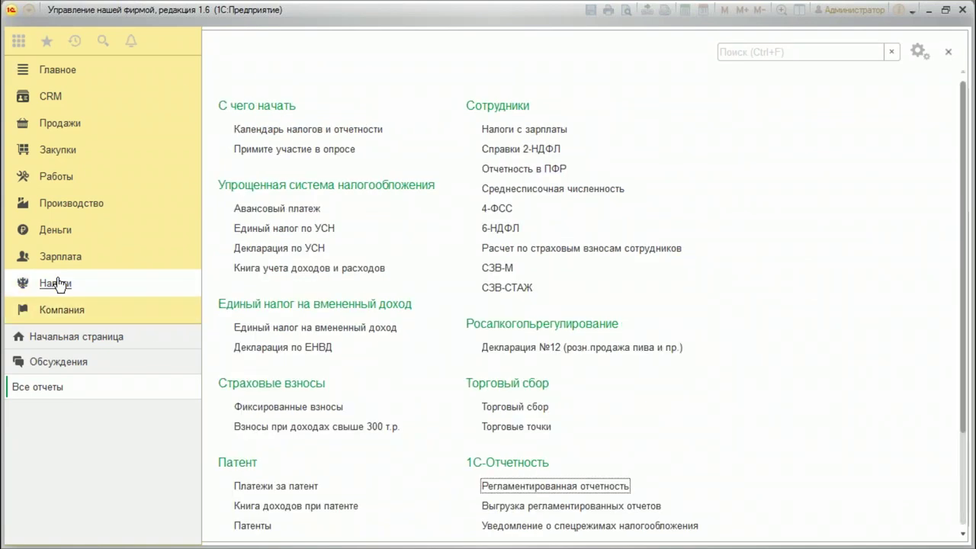
left_click(64, 261)
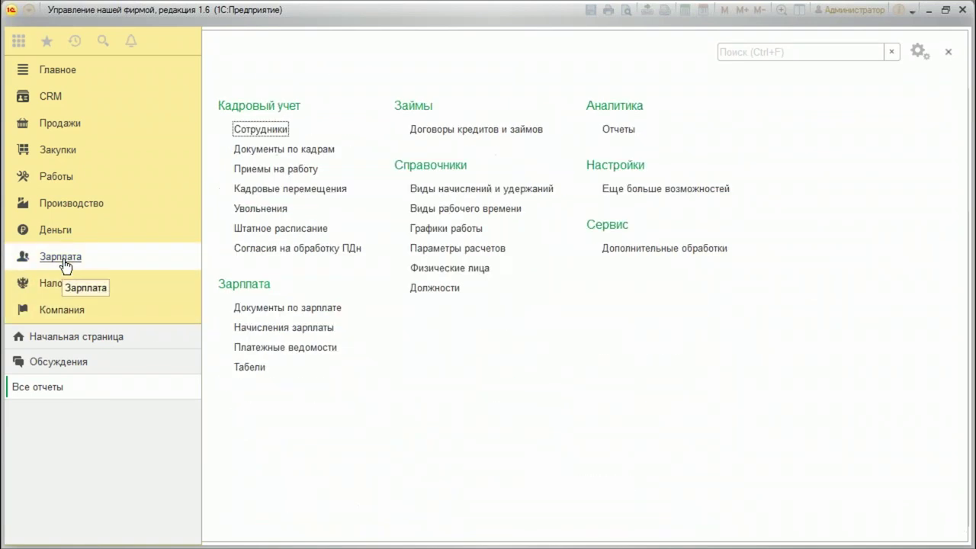
left_click(67, 232)
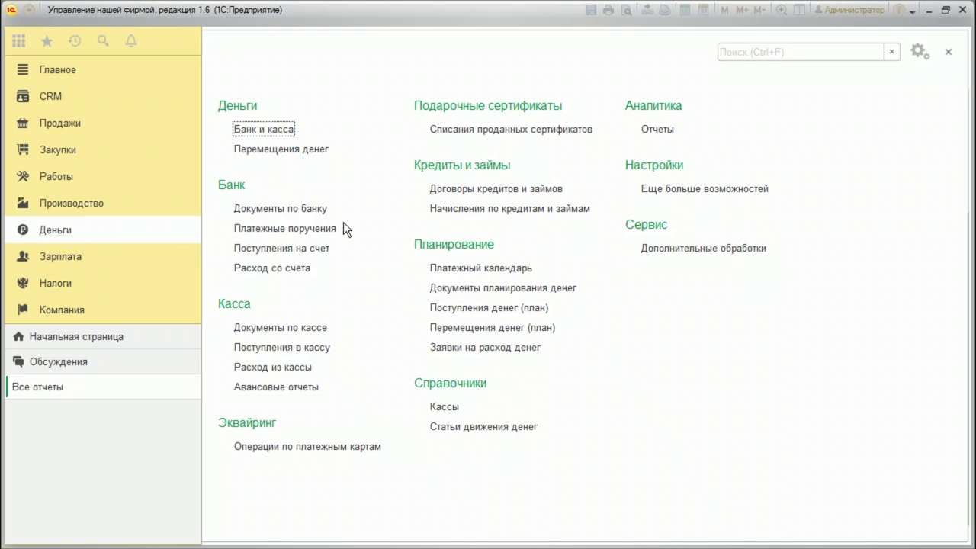
left_click(79, 204)
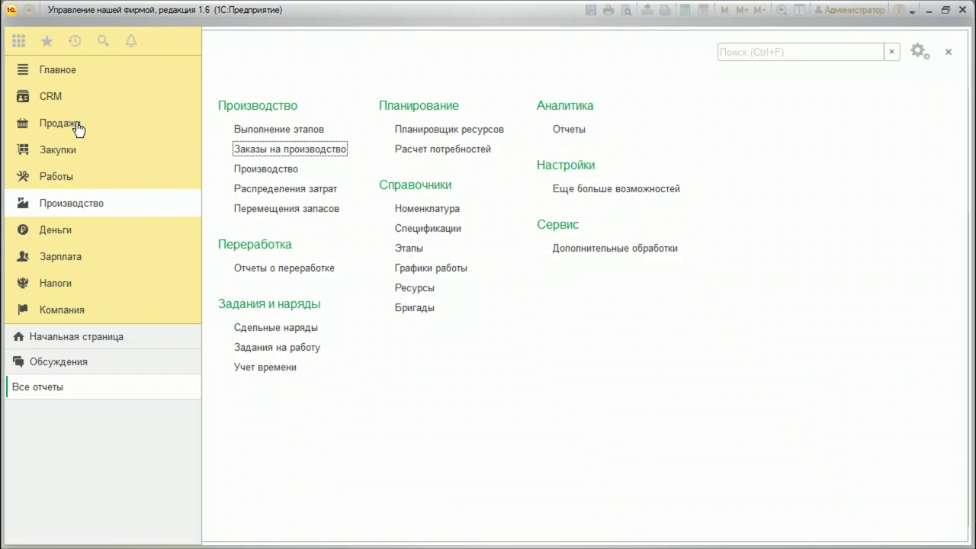
left_click(46, 177)
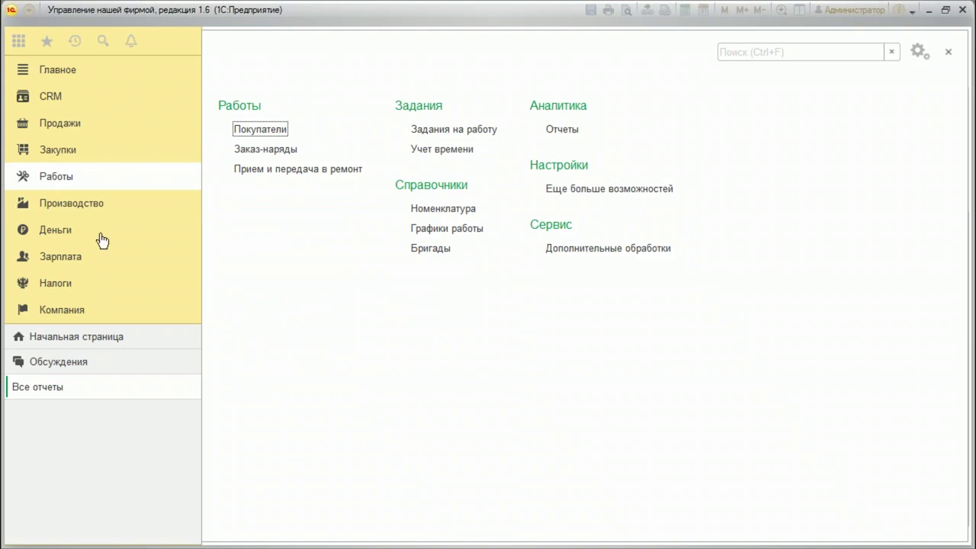
Open the reports of the CRM section and look through the available analytical reports
left_click(55, 100)
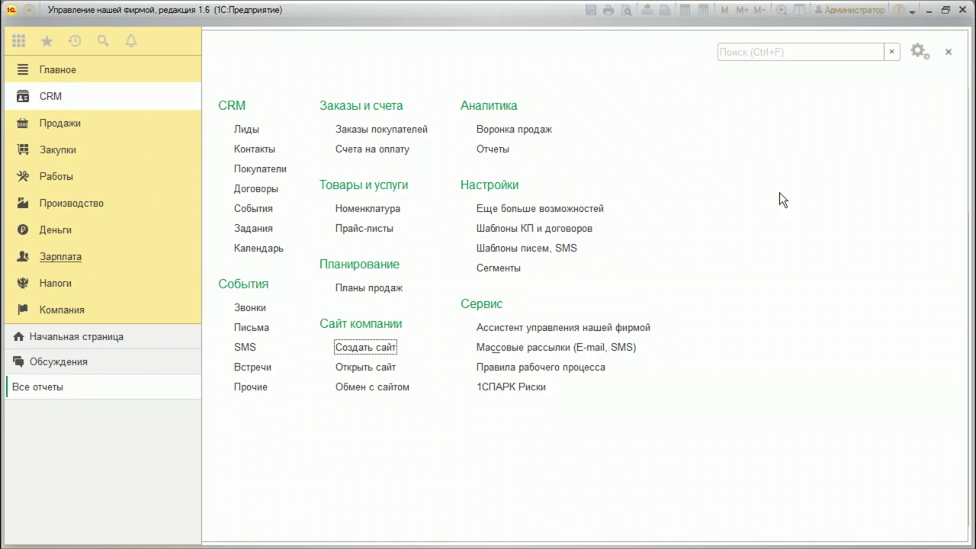
left_click(492, 150)
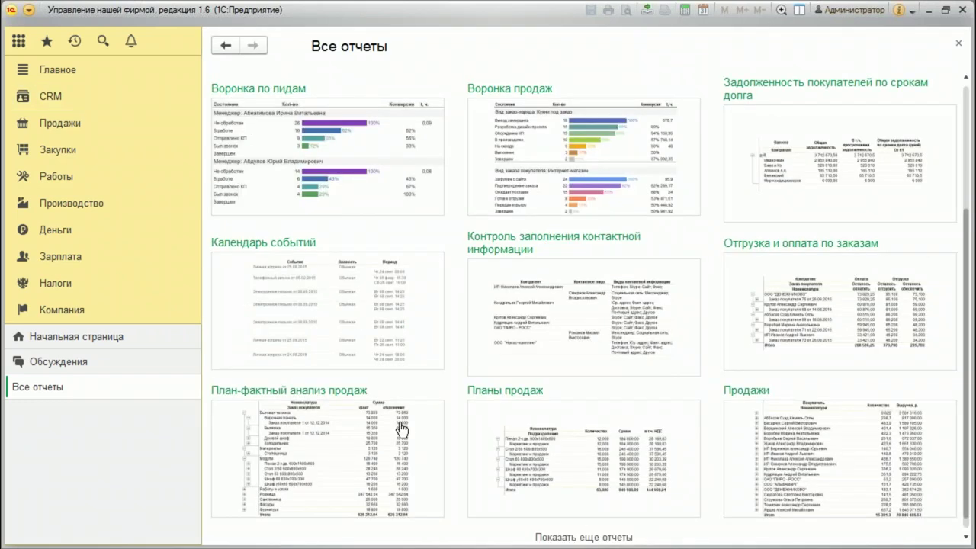
scroll(309, 176, "down", 1)
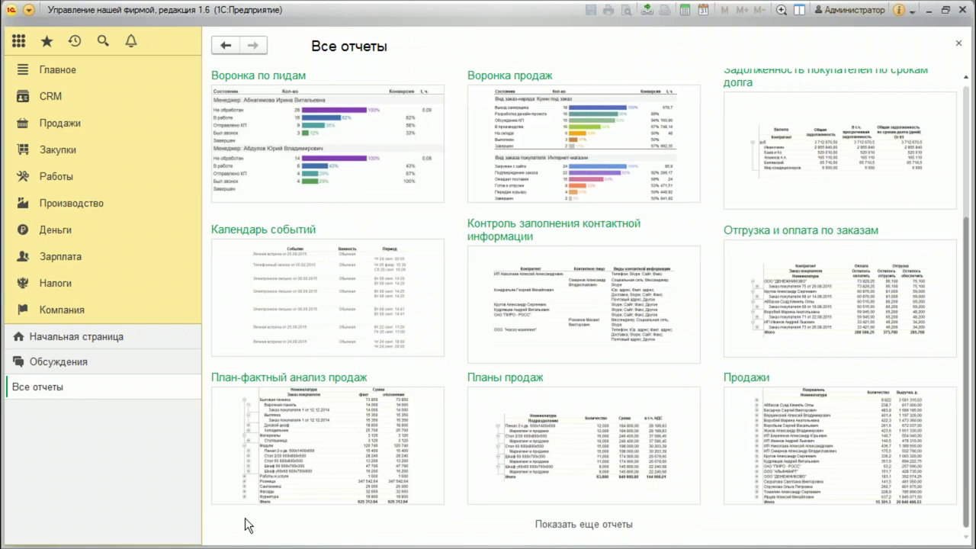
scroll(574, 368, "up", 3)
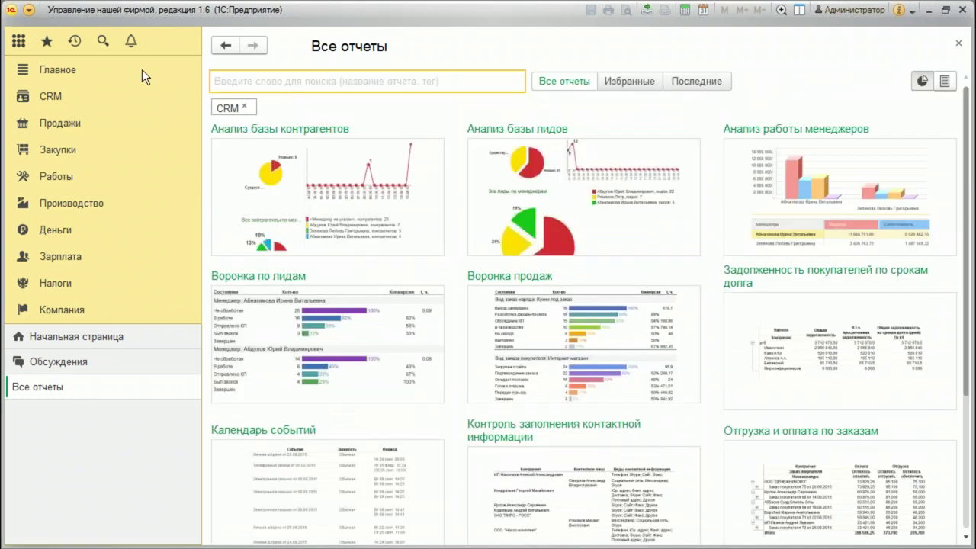
Open the «Воронка продаж» report, set its period to January–December 2018, and generate it
left_click(557, 313)
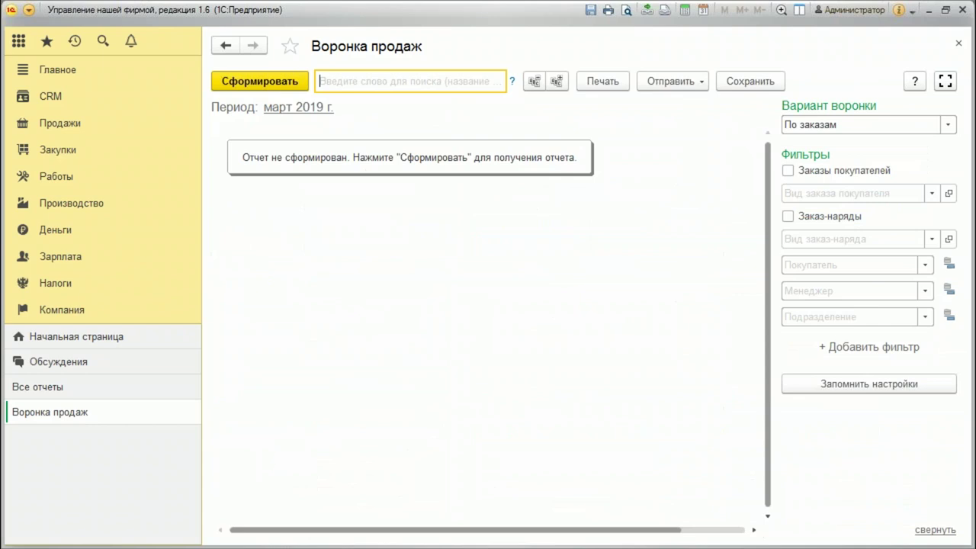
left_click(272, 107)
left_click(327, 427)
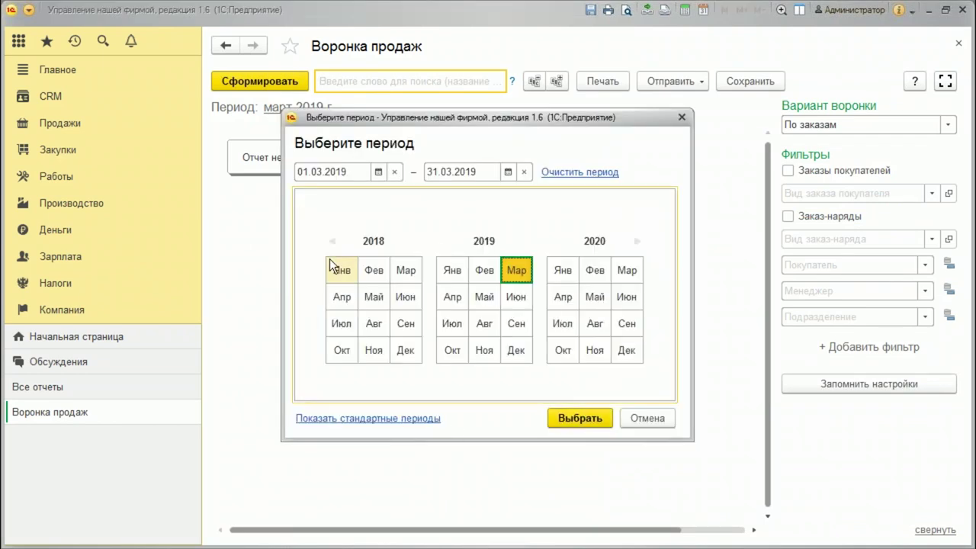
left_click_drag(350, 277, 407, 350)
left_click(597, 425)
left_click(266, 82)
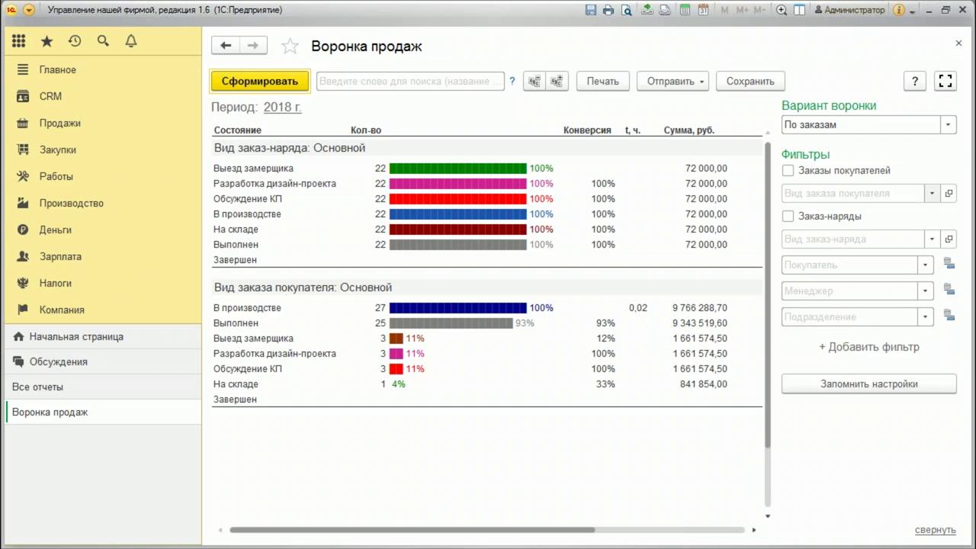
View the order kinds available for the «Вид заказ-наряда» filter without choosing one, and close the «Воронка продаж» report
left_click(916, 236)
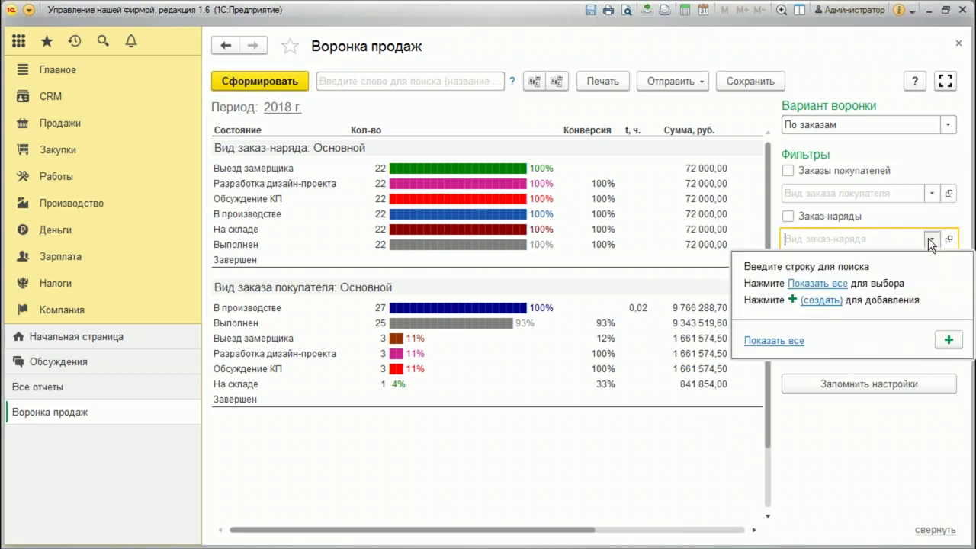
left_click(815, 284)
left_click(229, 175)
left_click(299, 150)
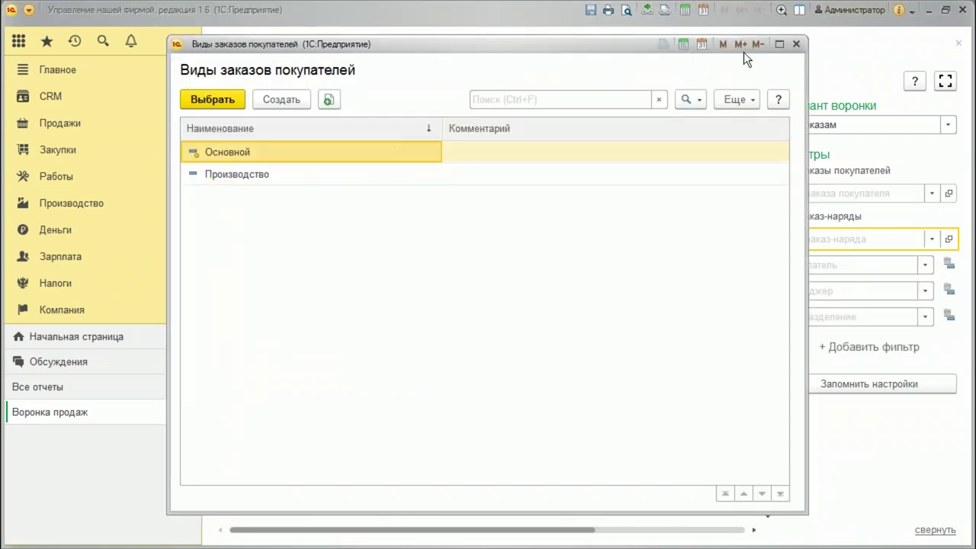
left_click(797, 44)
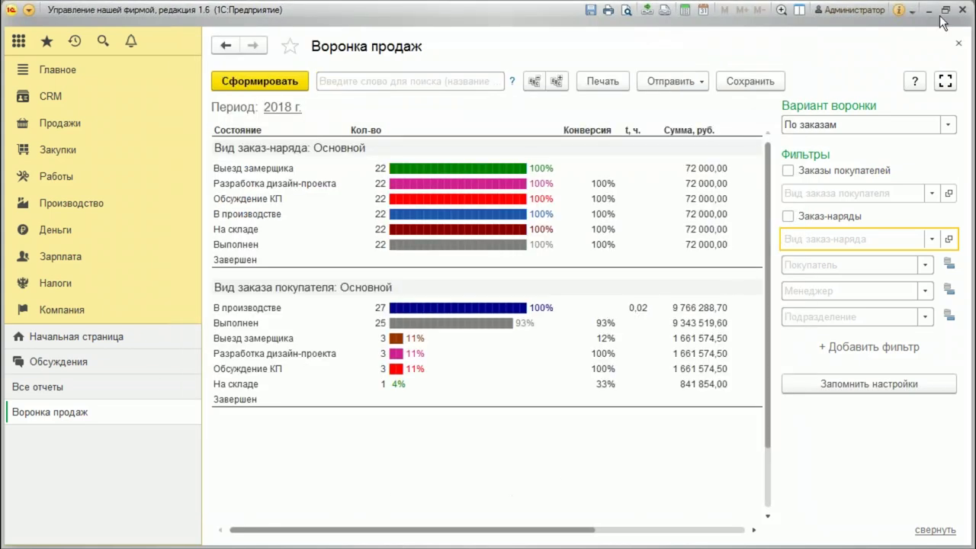
left_click(958, 44)
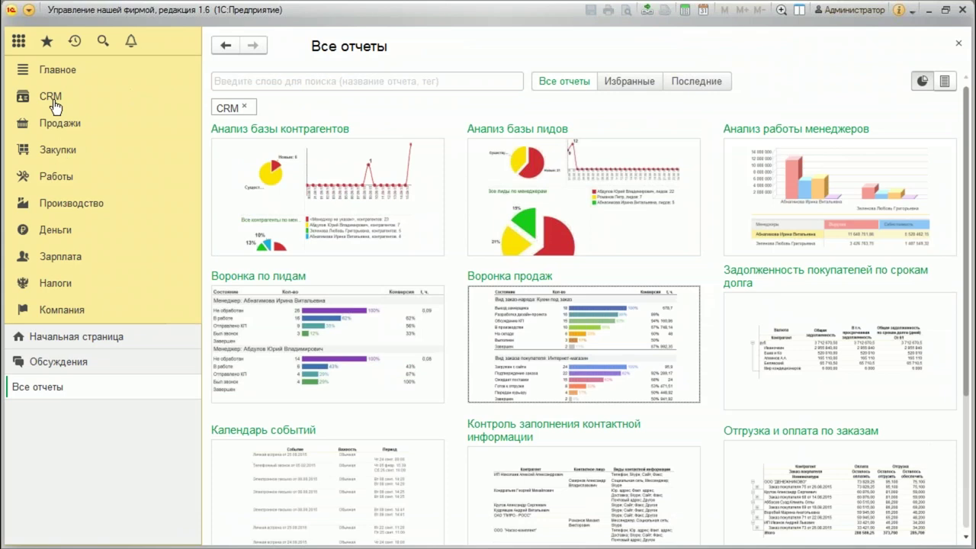
Open the CRM leads, view the event types that can be created, and compare the list view with the kanban view
left_click(53, 99)
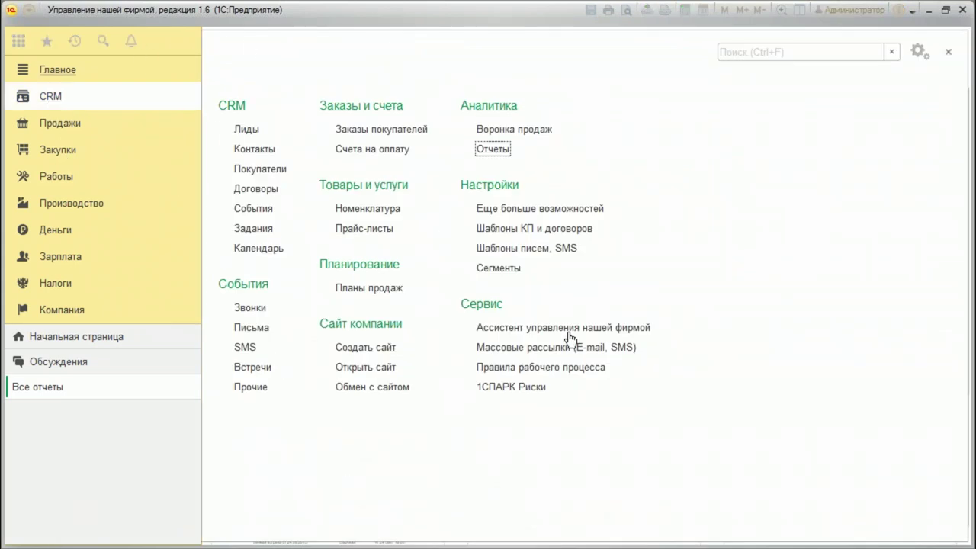
left_click(245, 132)
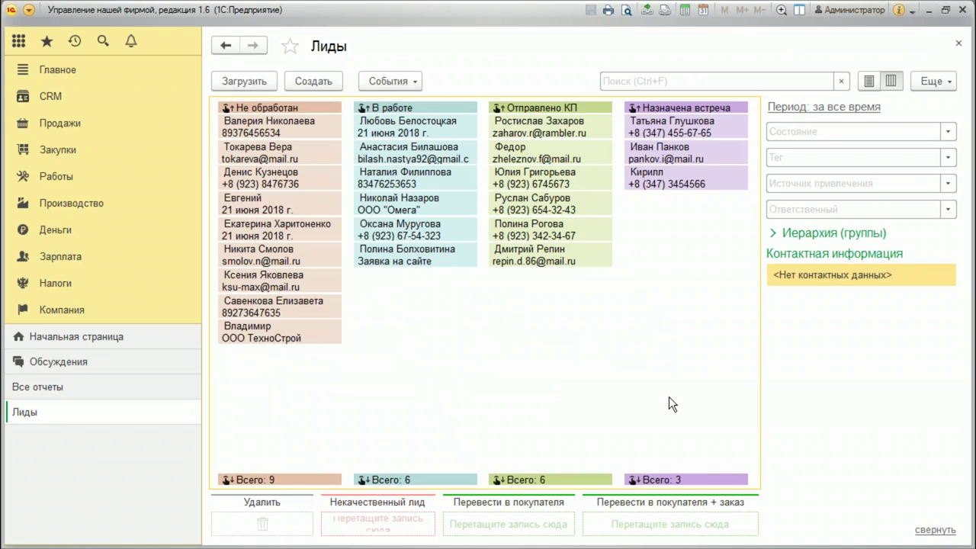
left_click(386, 81)
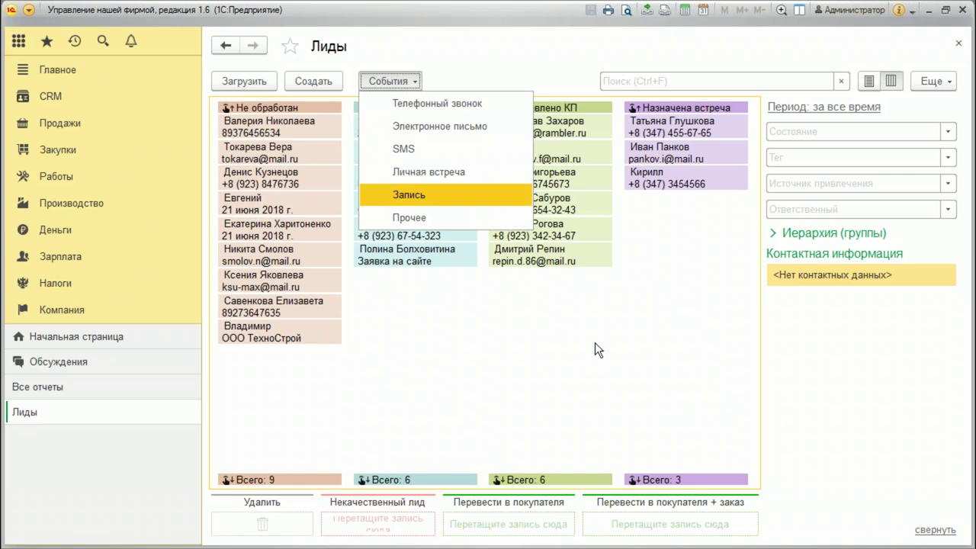
left_click(868, 81)
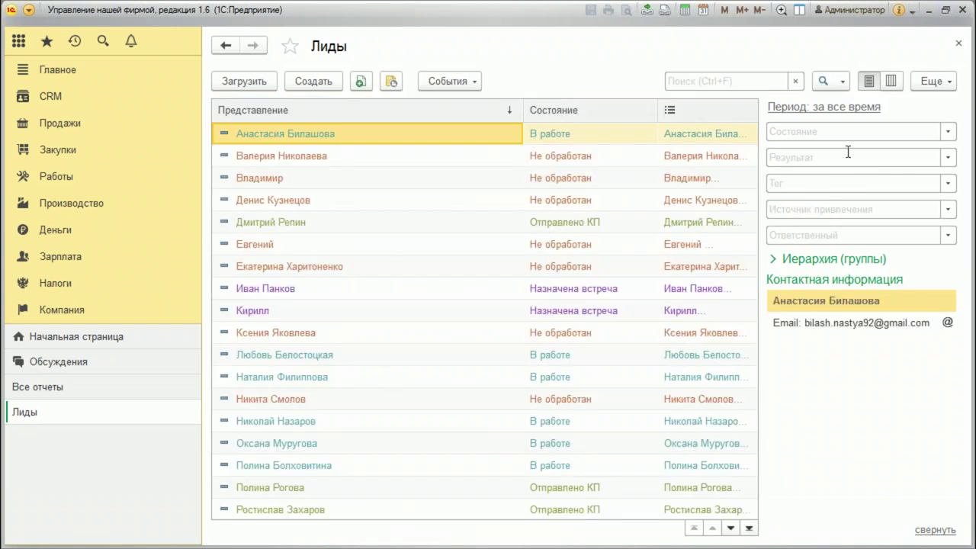
left_click(889, 79)
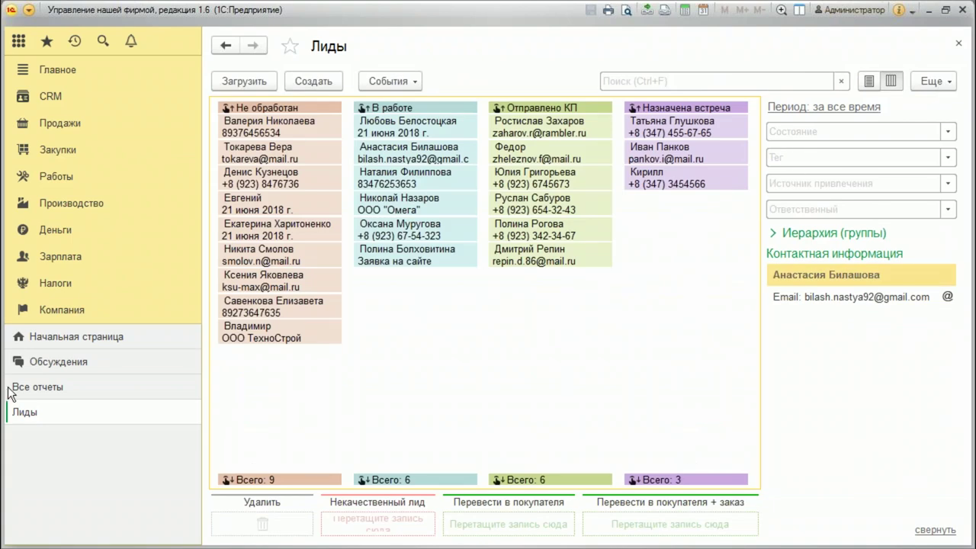
Open the cashier workplace (РМК) from the «Продажи» section to view it, and close it
left_click(61, 124)
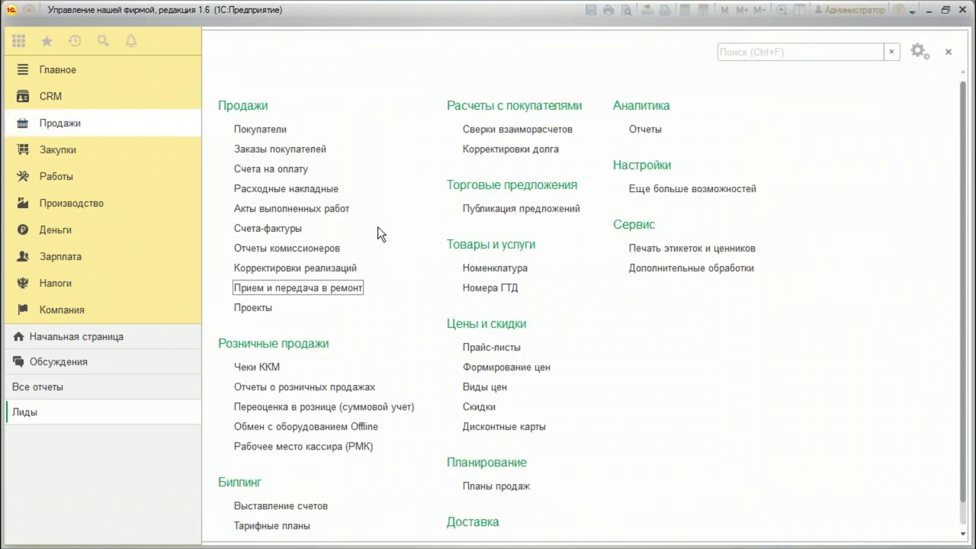
left_click(318, 449)
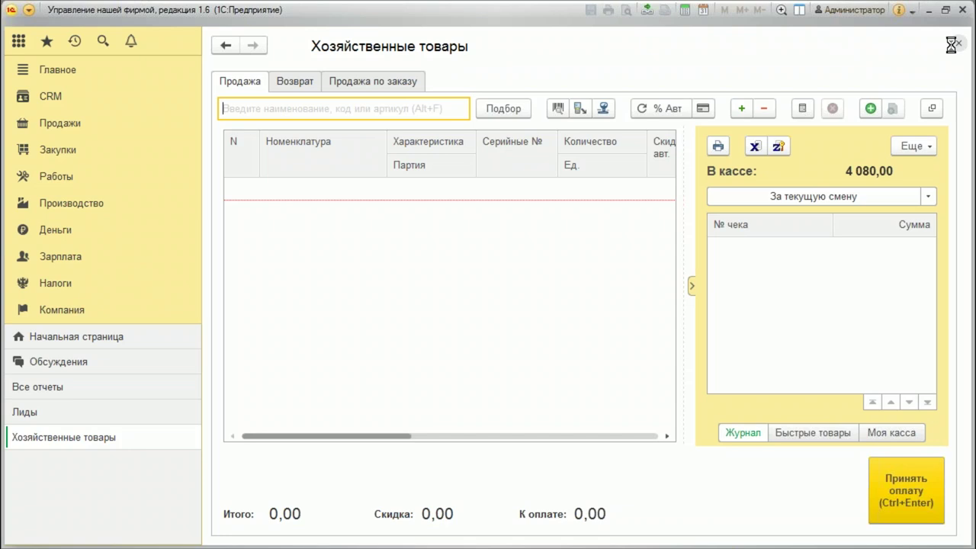
left_click(959, 43)
Open the «Чеки ККМ» journal of the sales section and open a cash shift on the «Хозяйственные товары» fiscal registrar
left_click(78, 124)
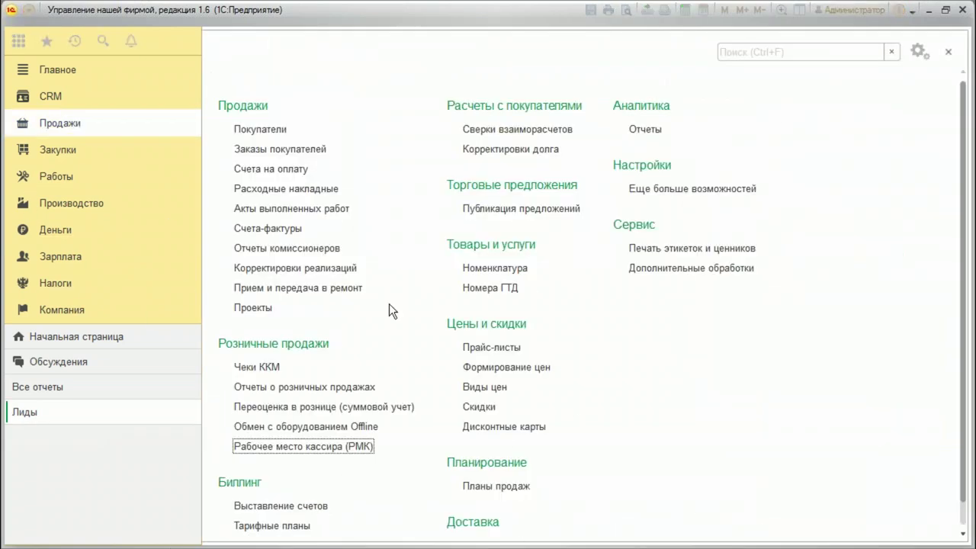
left_click(259, 368)
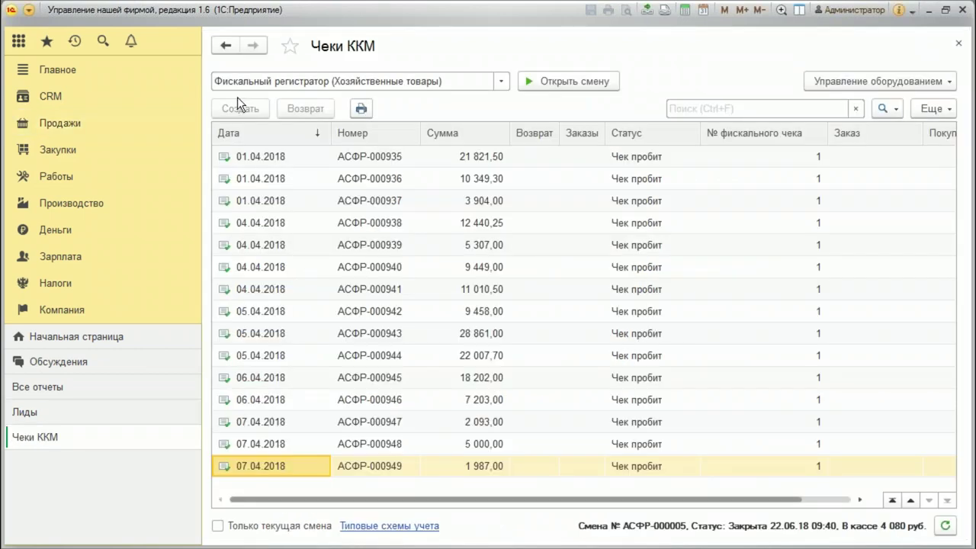
left_click(387, 290)
left_click(570, 81)
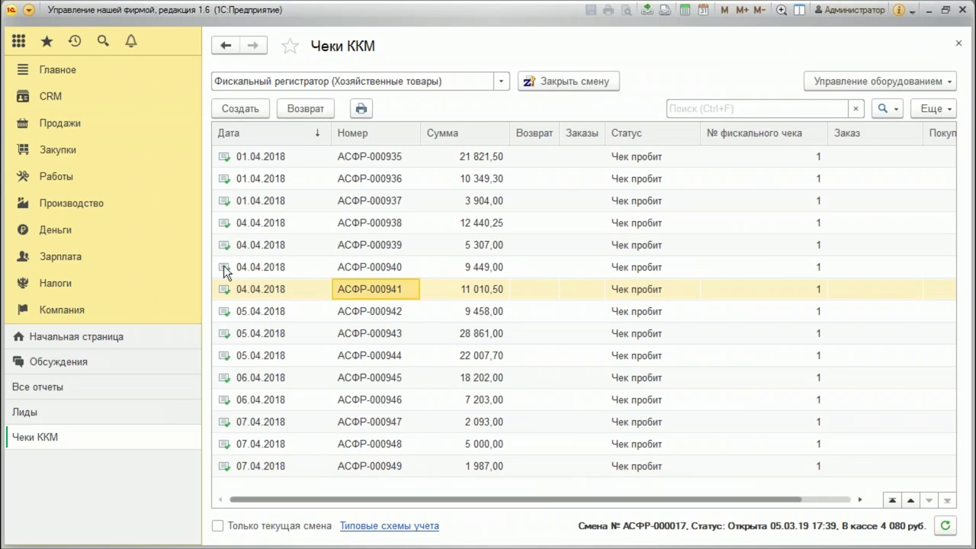
View the cashless payment options in a new «Чек ККМ», and close the receipt unsaved along with the receipt journal and the leads
left_click(229, 108)
left_click(360, 240)
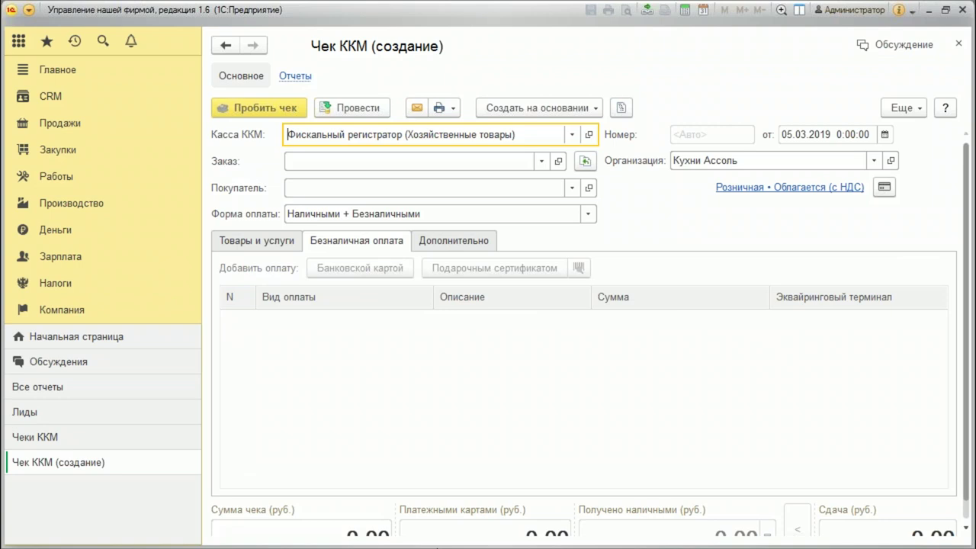
left_click(960, 45)
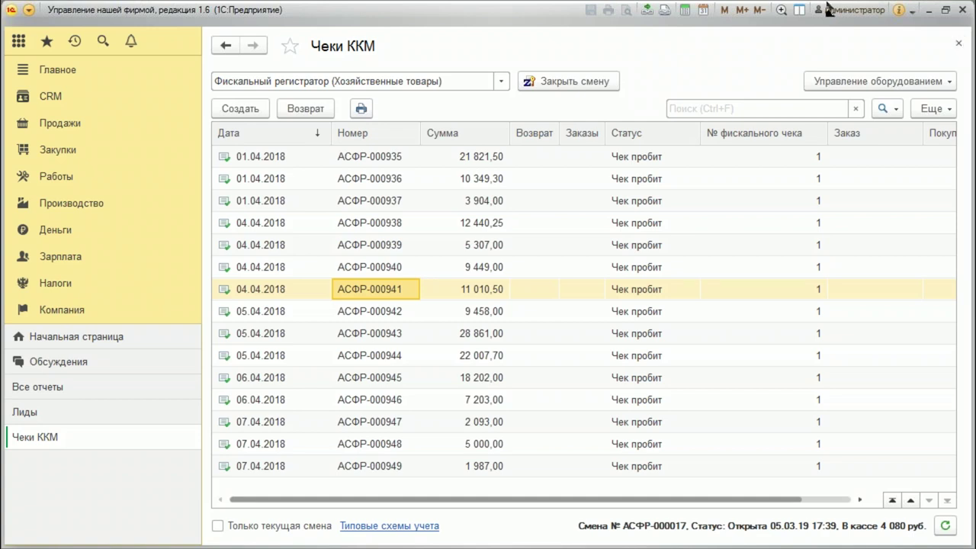
left_click(958, 42)
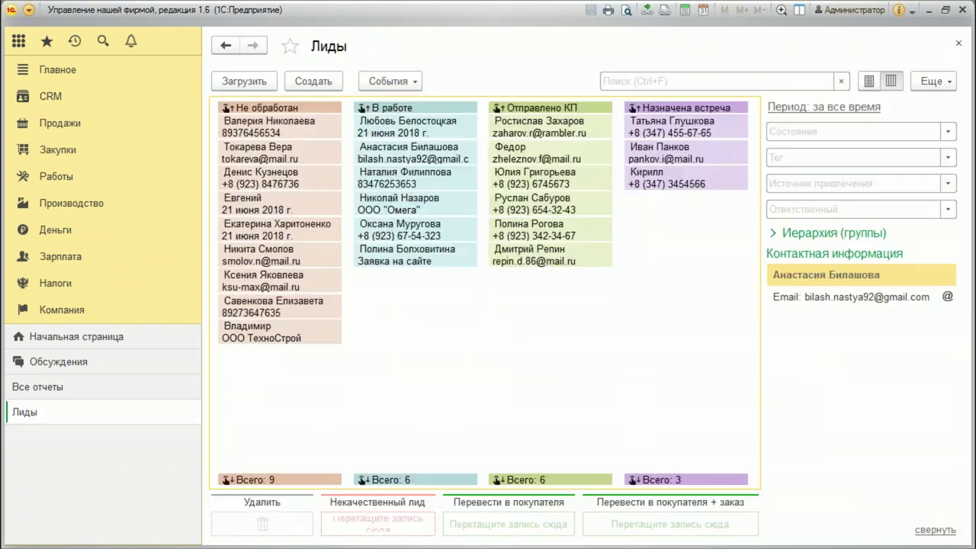
left_click(959, 43)
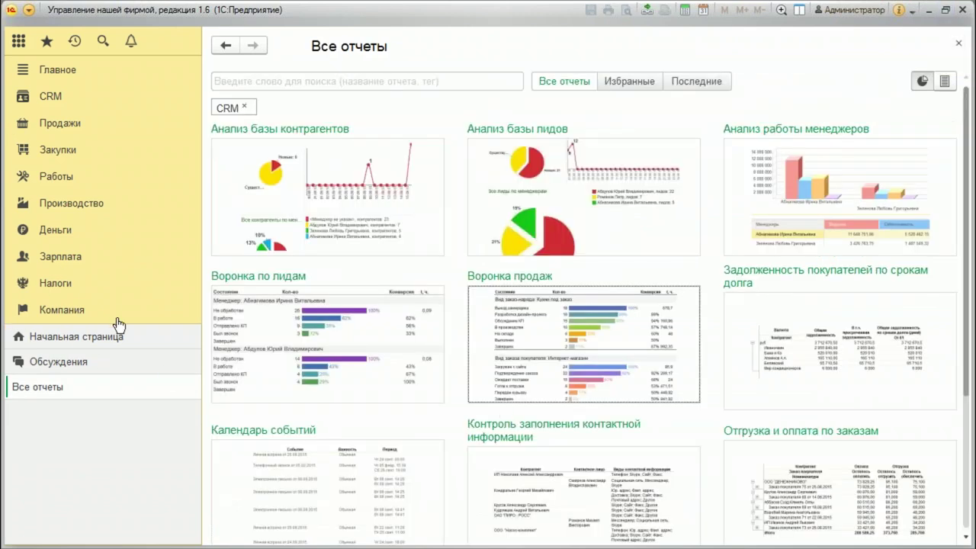
Generate the «Баланс» report for 2018 from the «Компания» reports, review its assets and liabilities, and close it
left_click(38, 320)
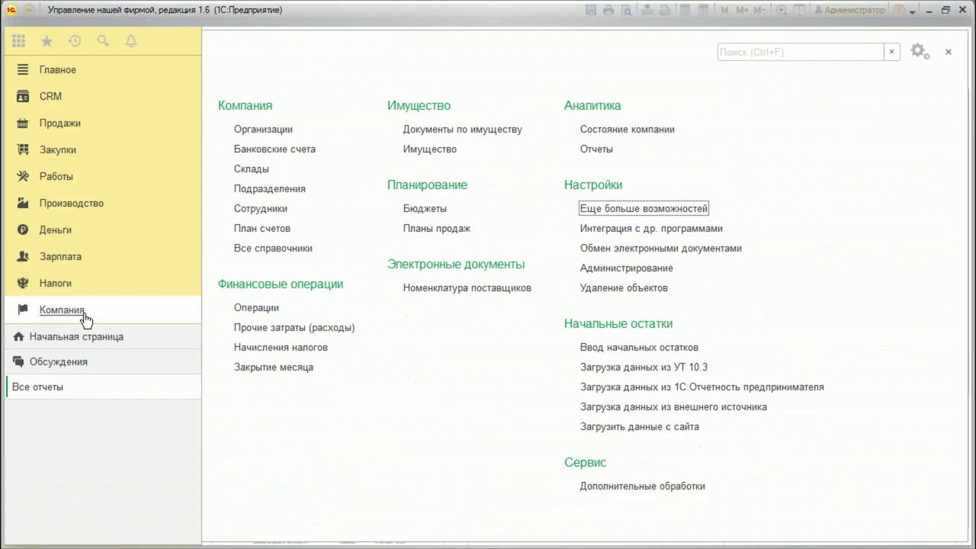
left_click(591, 150)
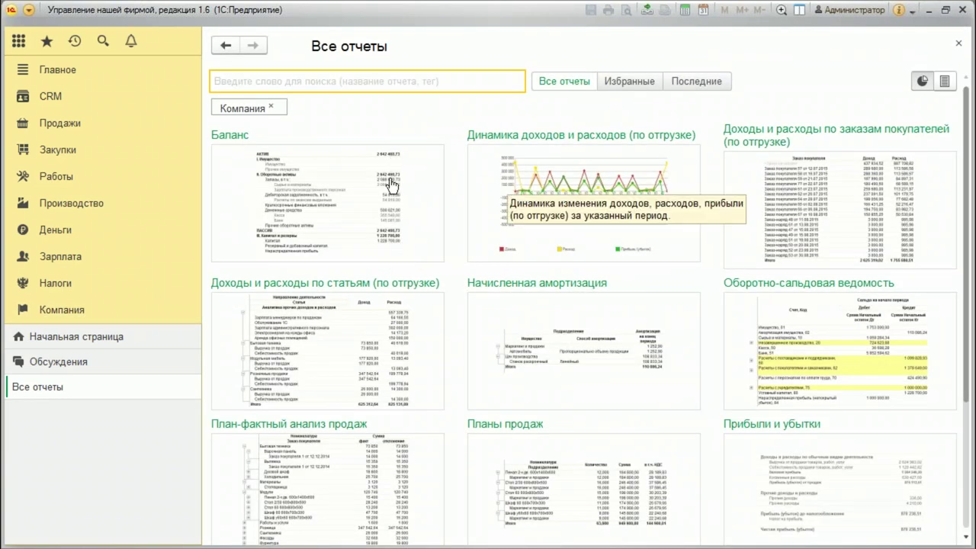
left_click(387, 194)
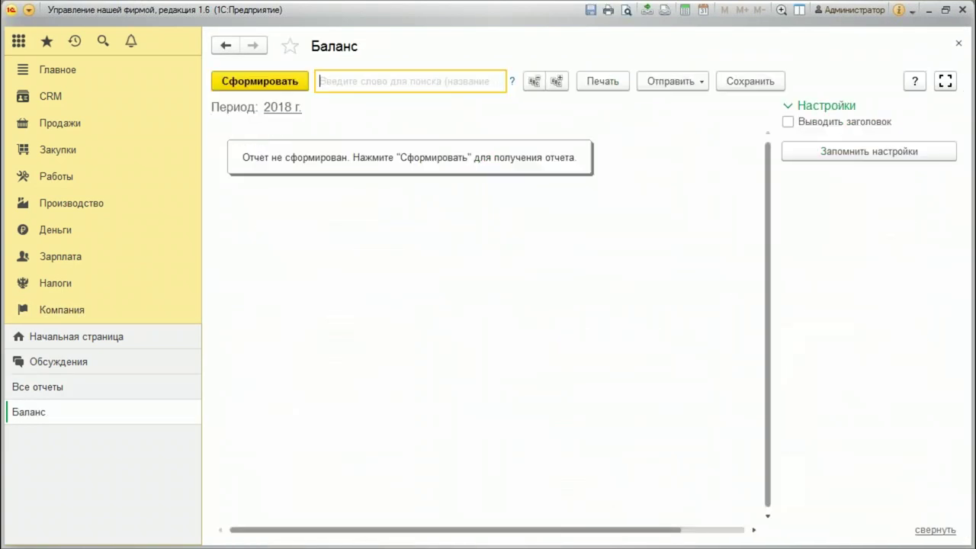
left_click(274, 88)
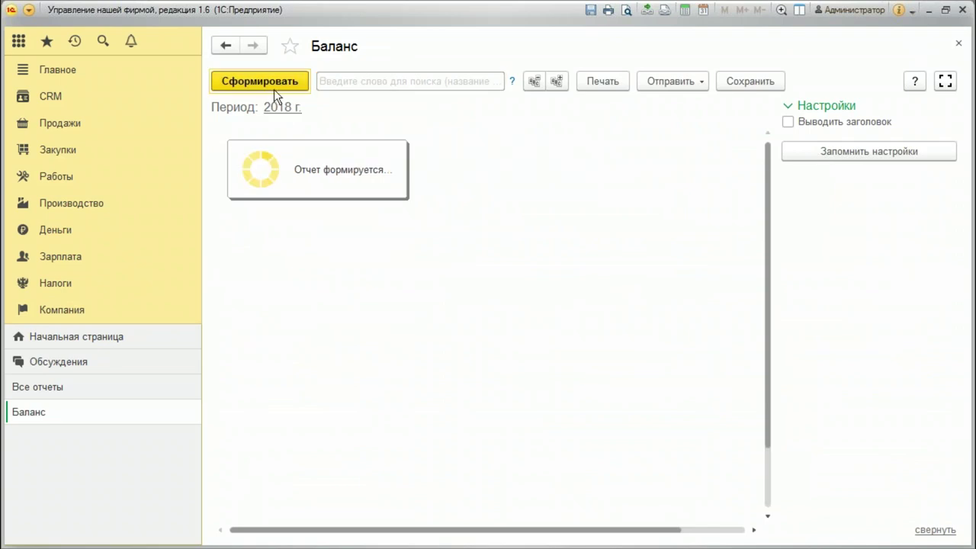
scroll(525, 200, "down", 5)
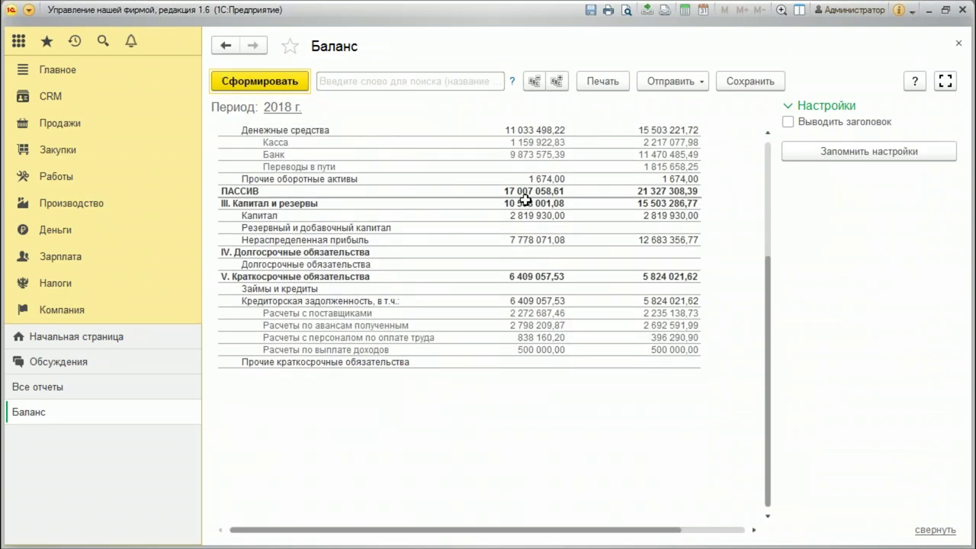
scroll(526, 200, "up", 5)
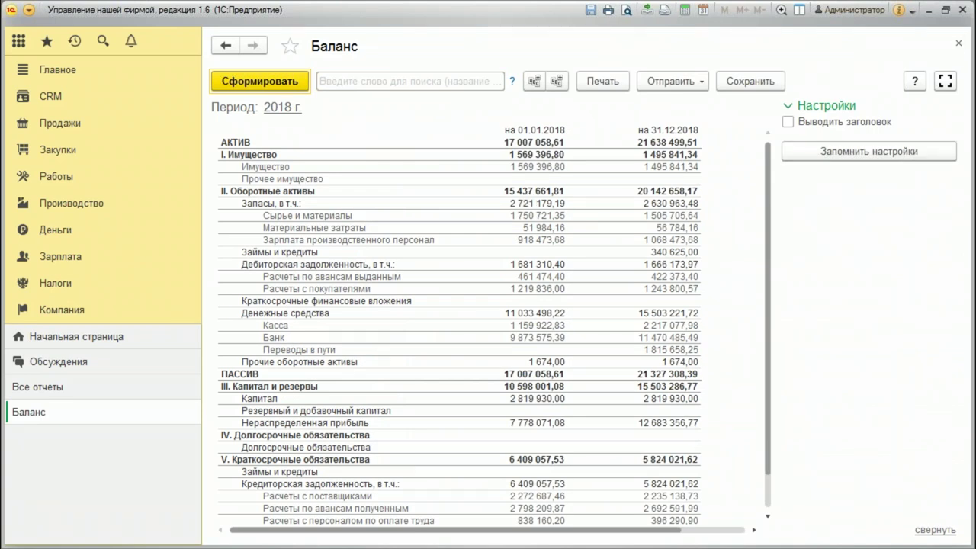
left_click(959, 44)
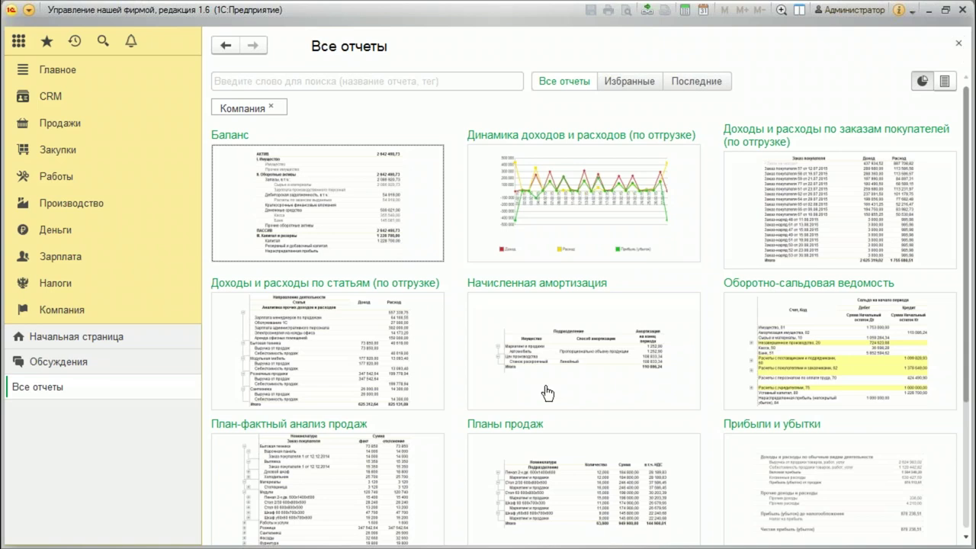
Open 1С-Отчетность from the «Налоги» section, postponing its introductory notice, and look through the kinds of reports that can be created
mouse_move(546, 393)
left_click(67, 313)
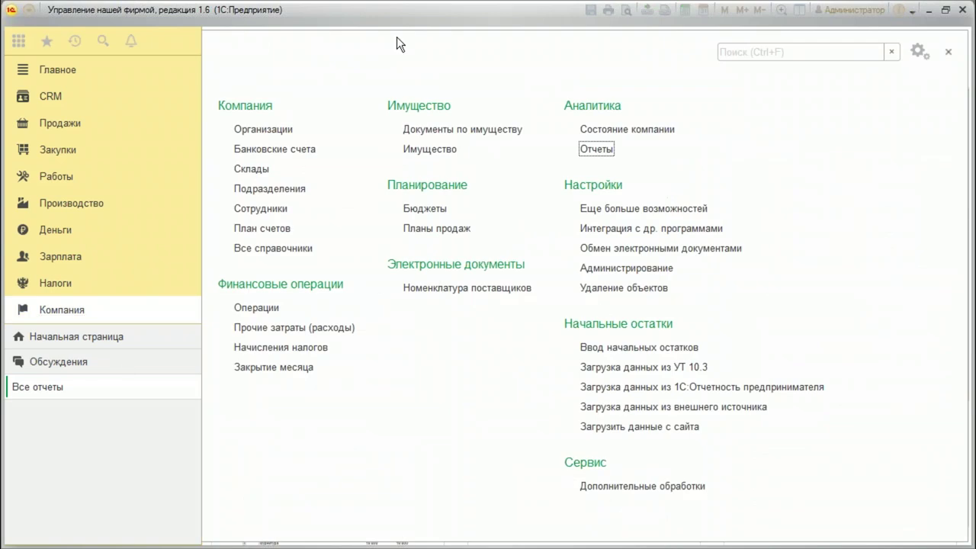
left_click(42, 287)
left_click(572, 488)
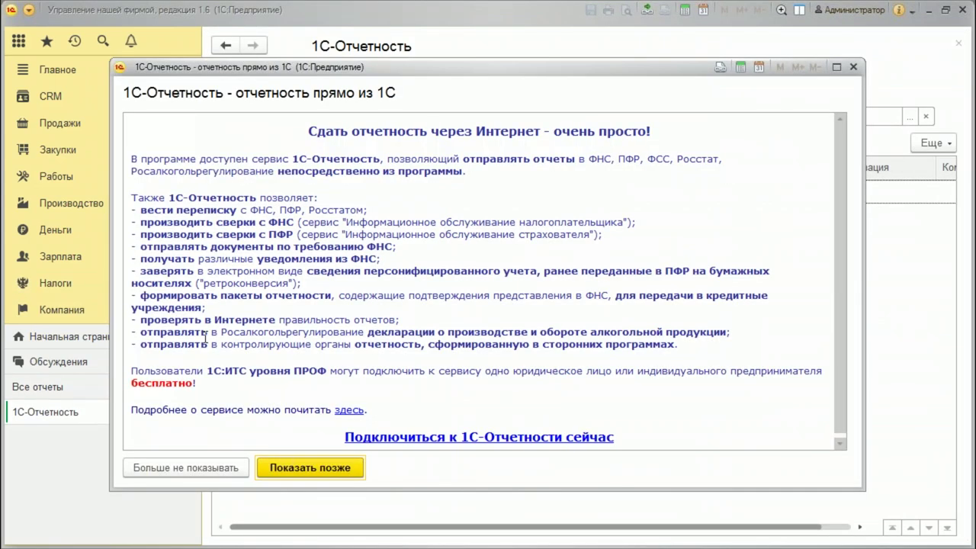
left_click(721, 376)
left_click(342, 468)
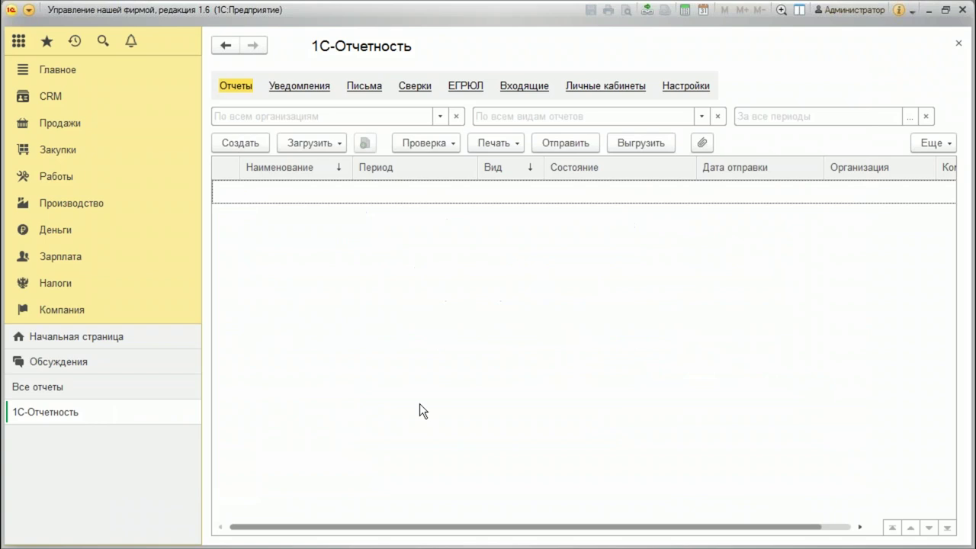
left_click(250, 144)
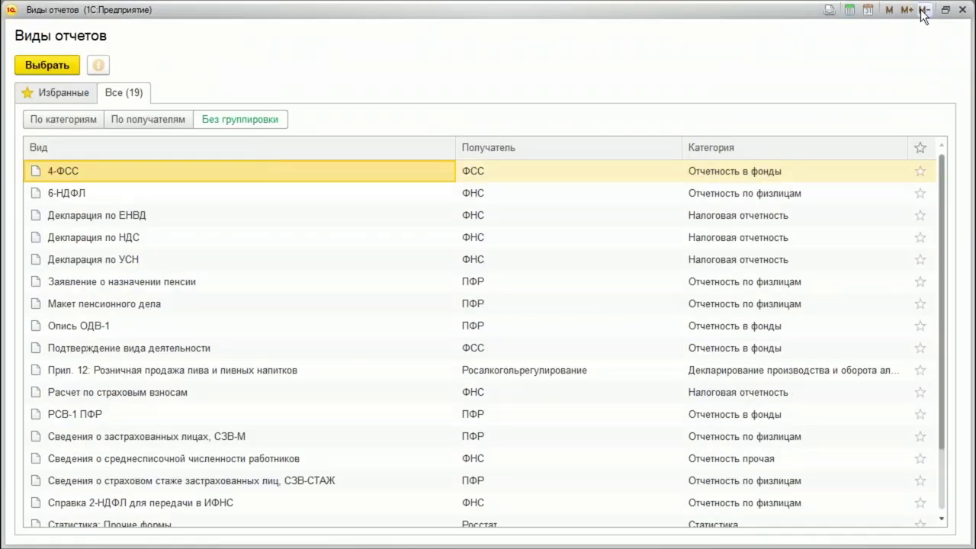
left_click(963, 9)
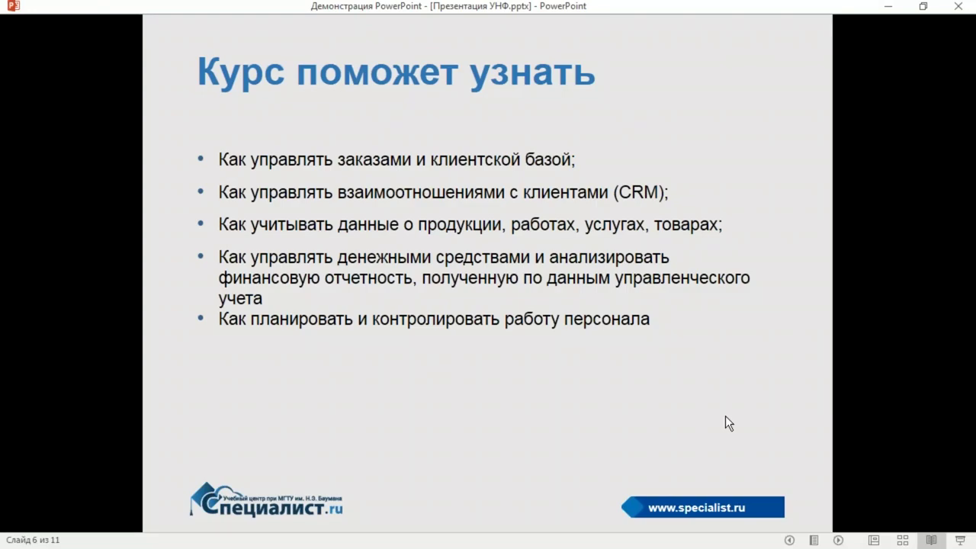
left_click(742, 403)
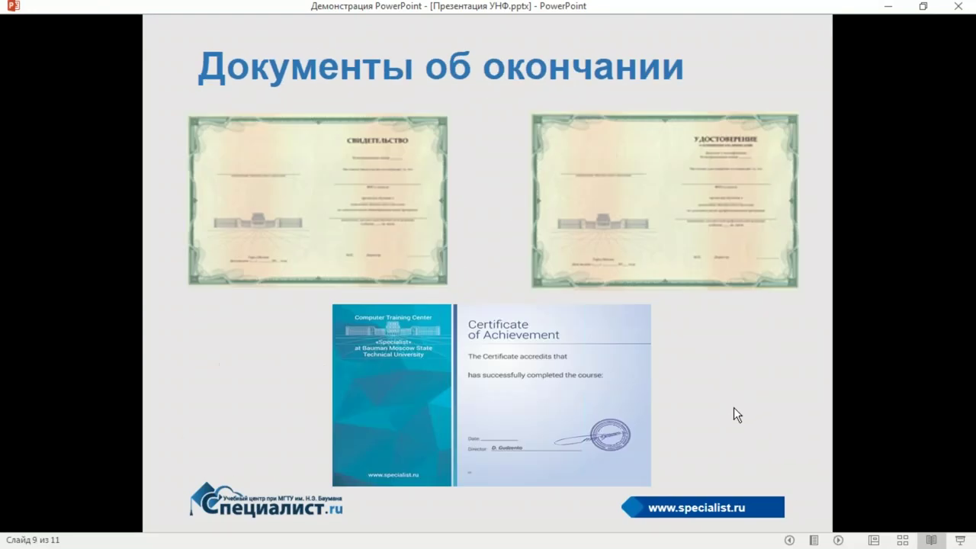
left_click(705, 374)
key("Left")
key("Left")
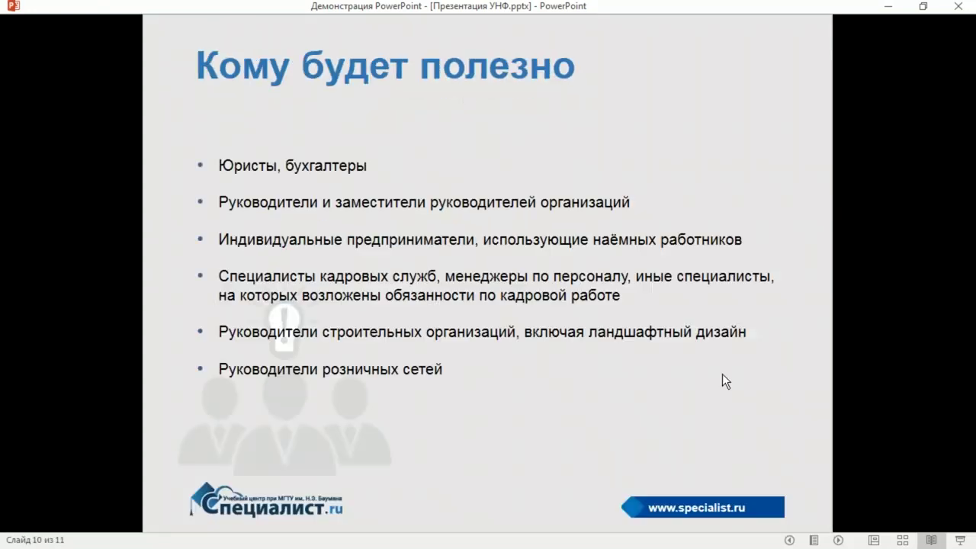
key("Right")
key("Left")
key("Right")
key("Right")
key("Left")
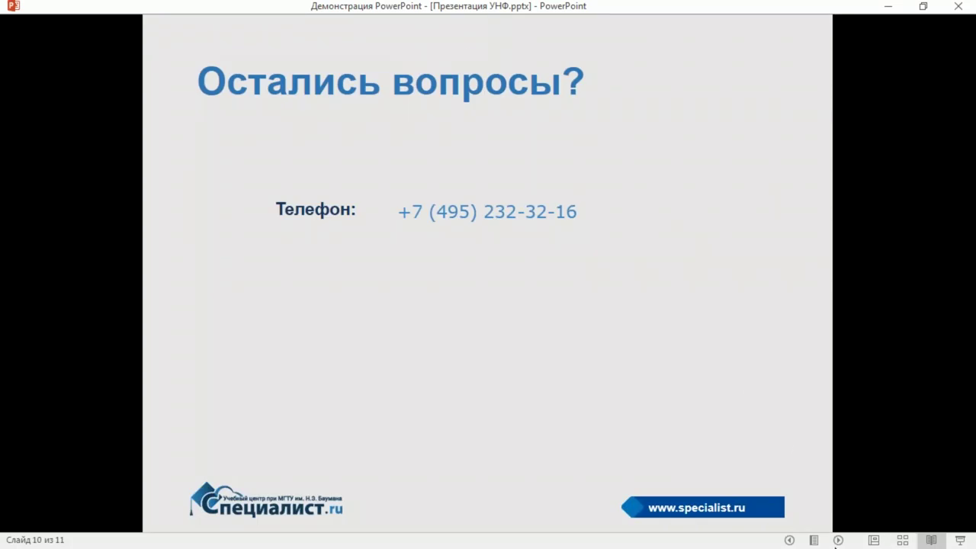
left_click(839, 540)
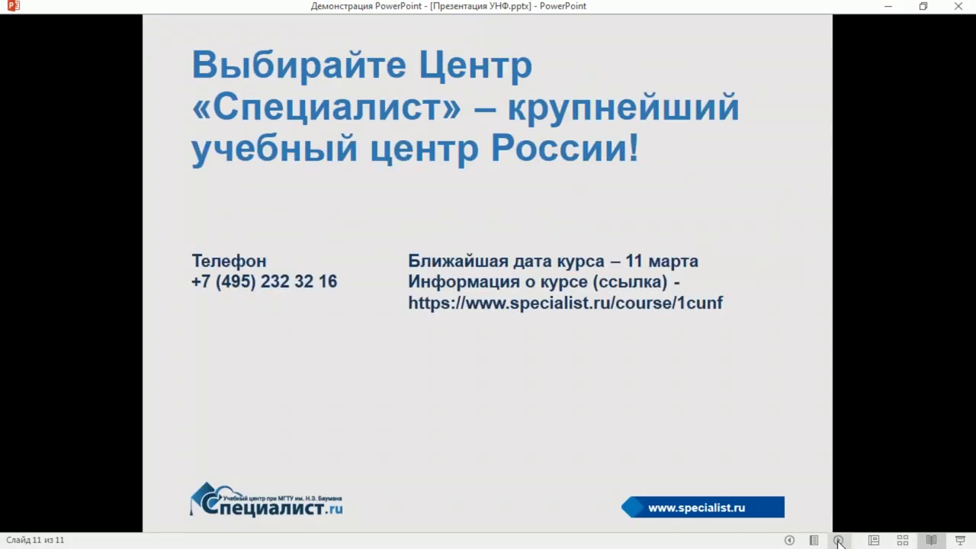